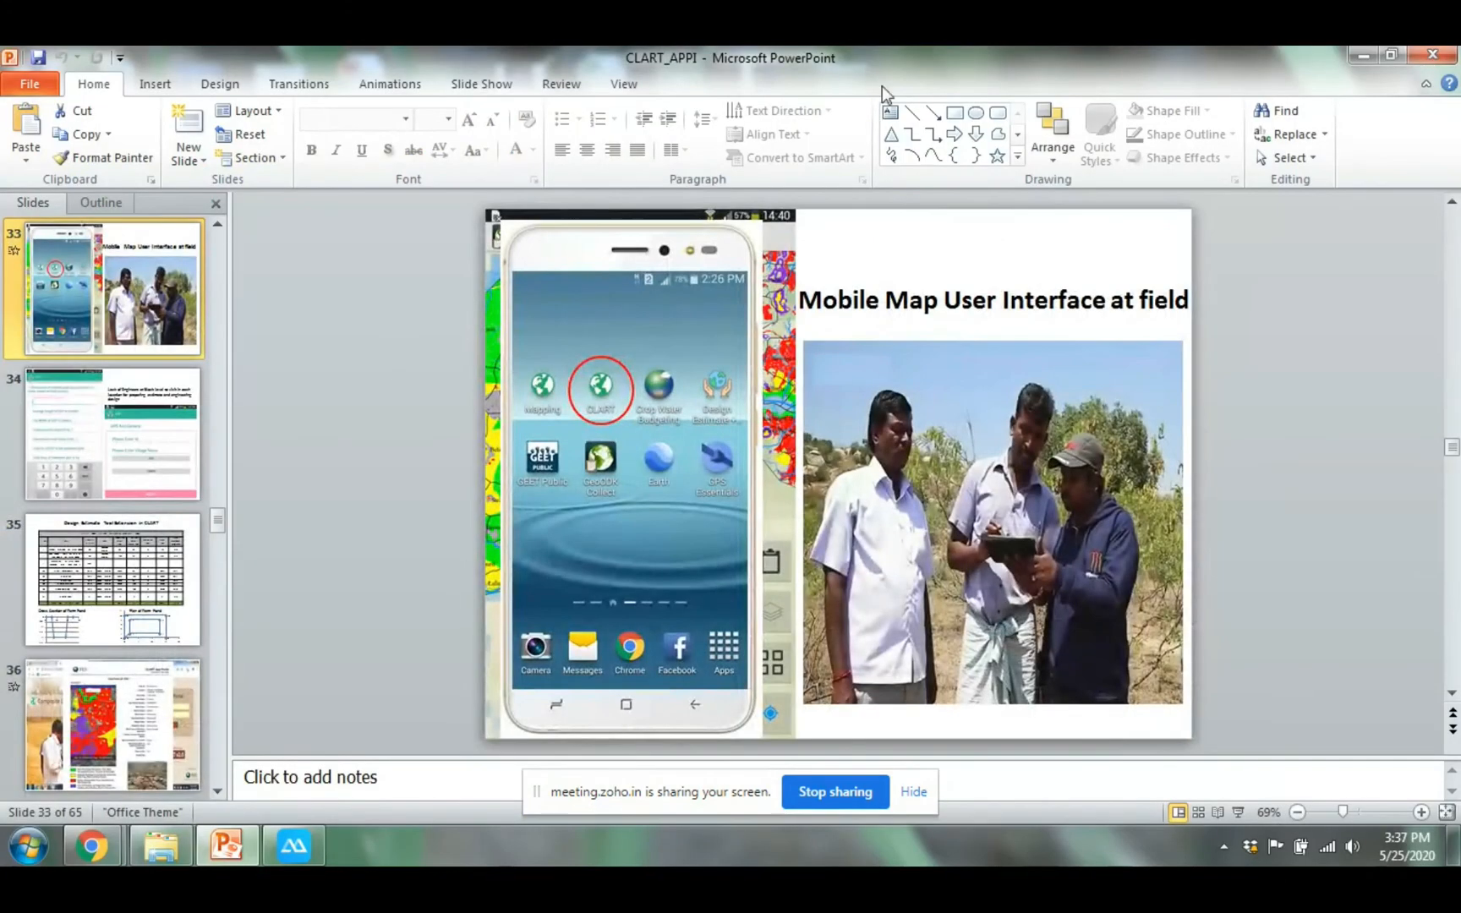
Minimize the presentation and bring the India Observatory home page up in Chrome
left_click(1353, 56)
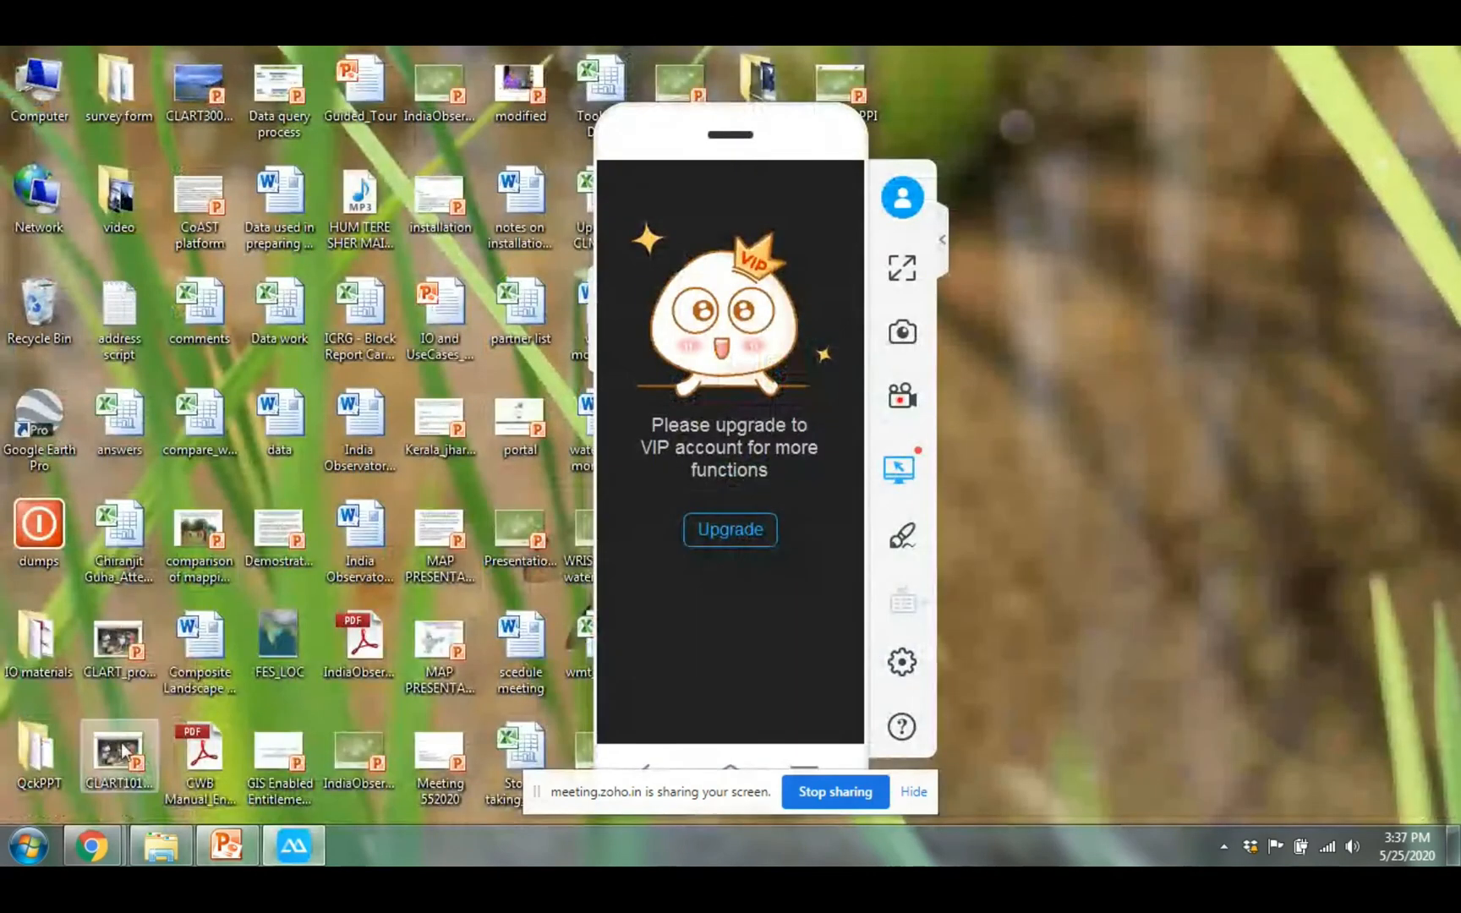
mouse_move(103, 856)
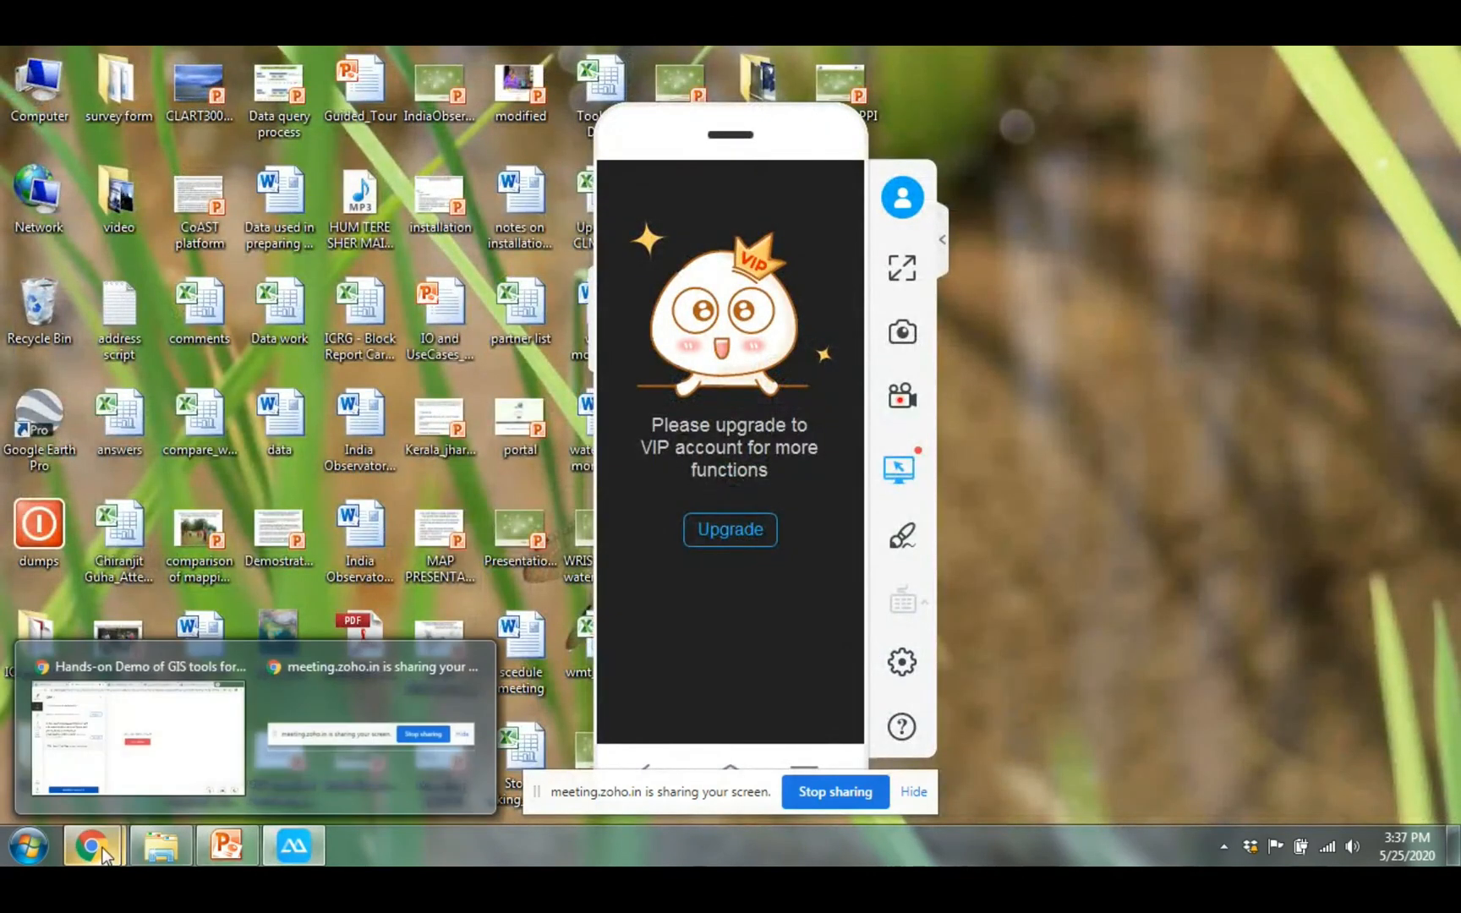
left_click(141, 751)
left_click(607, 59)
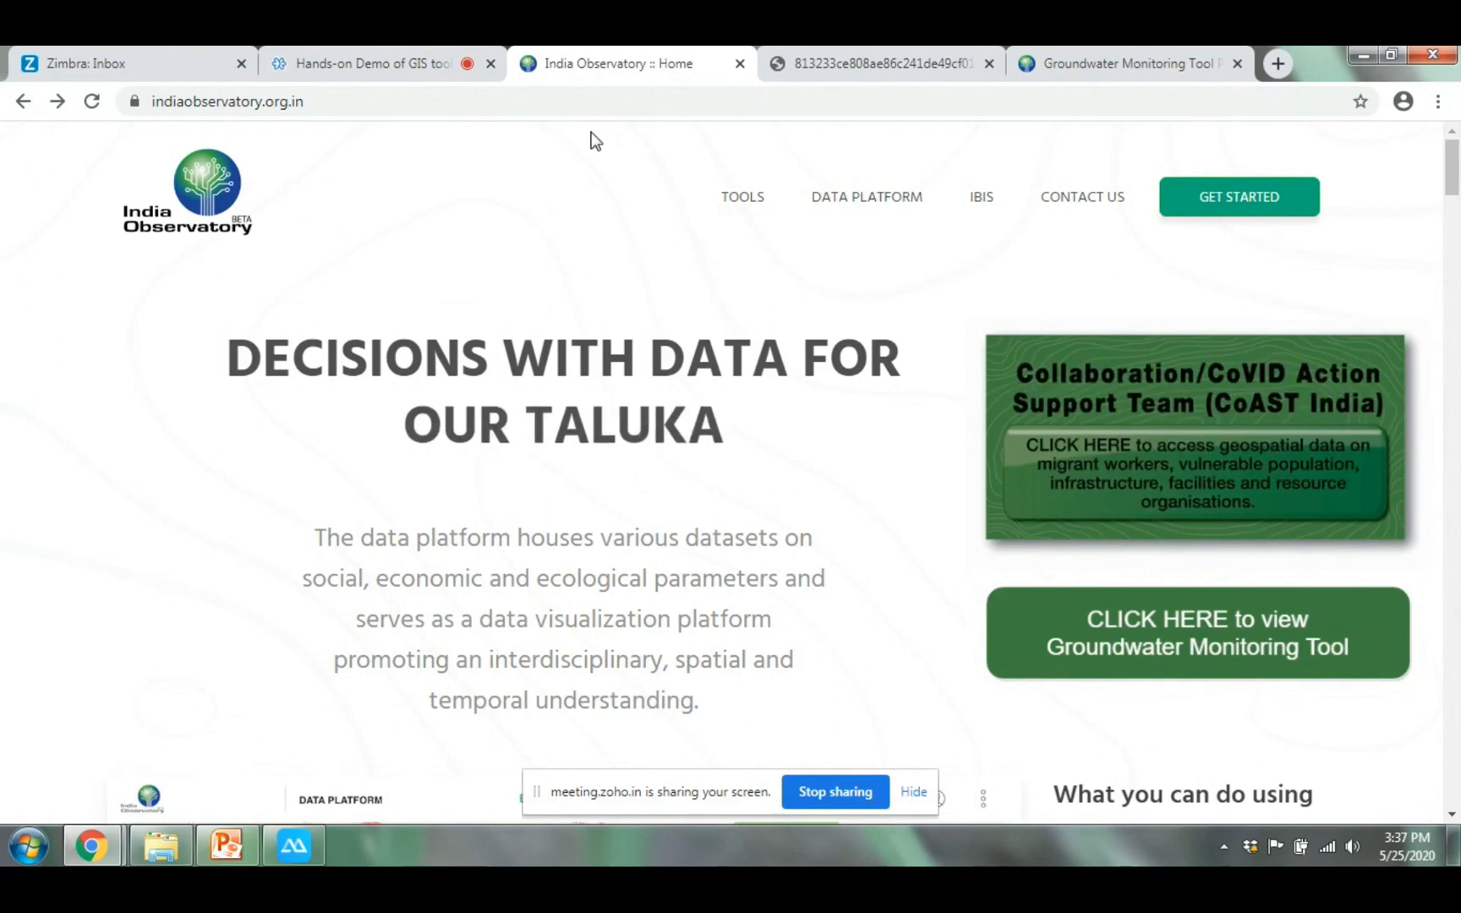
left_click_drag(450, 101, 123, 143)
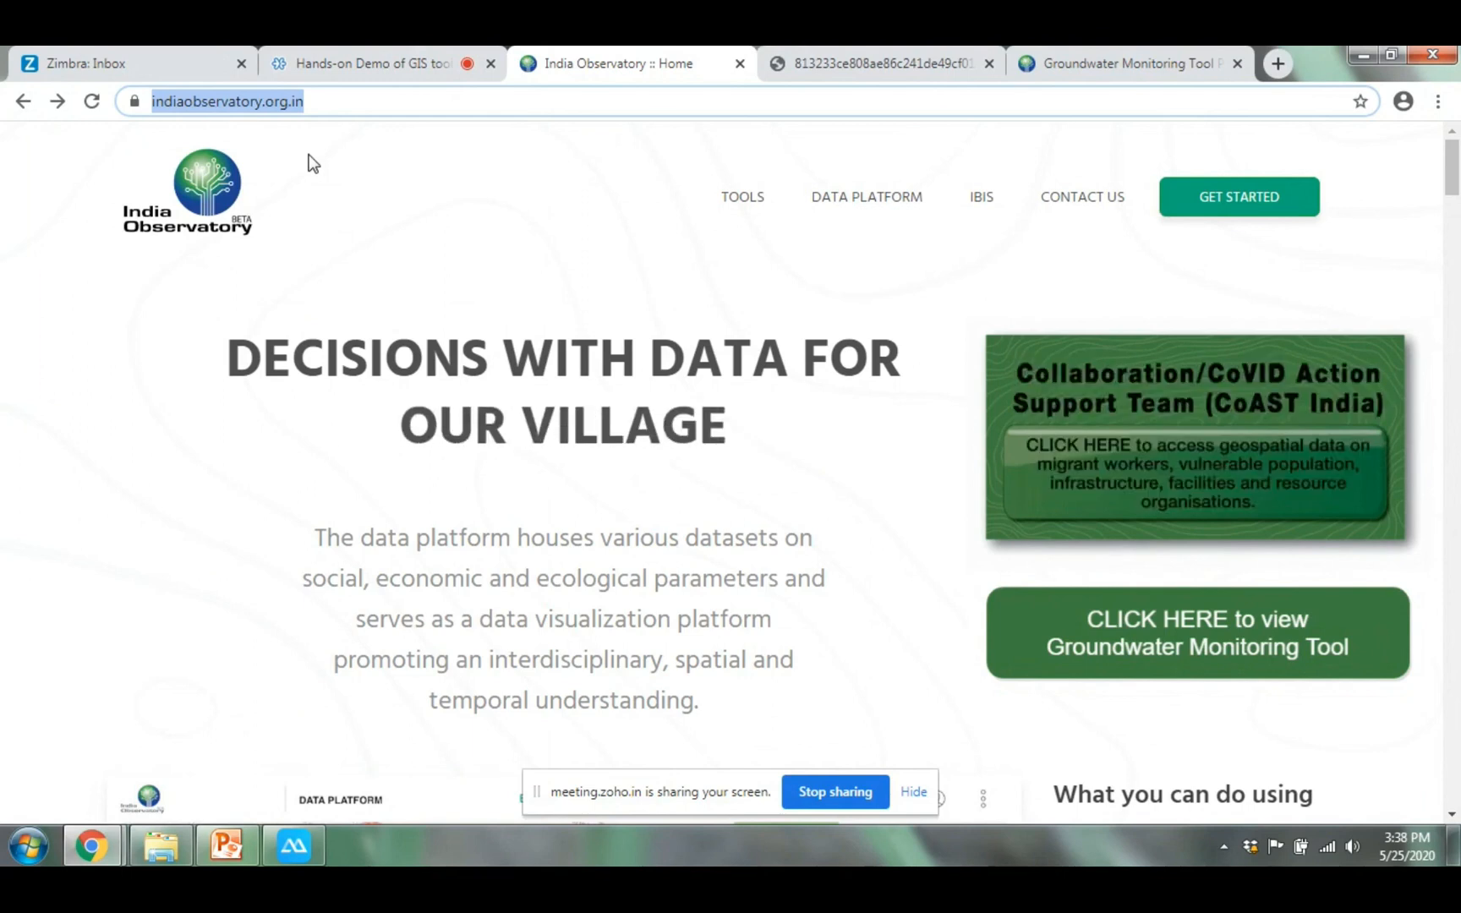
left_click(376, 136)
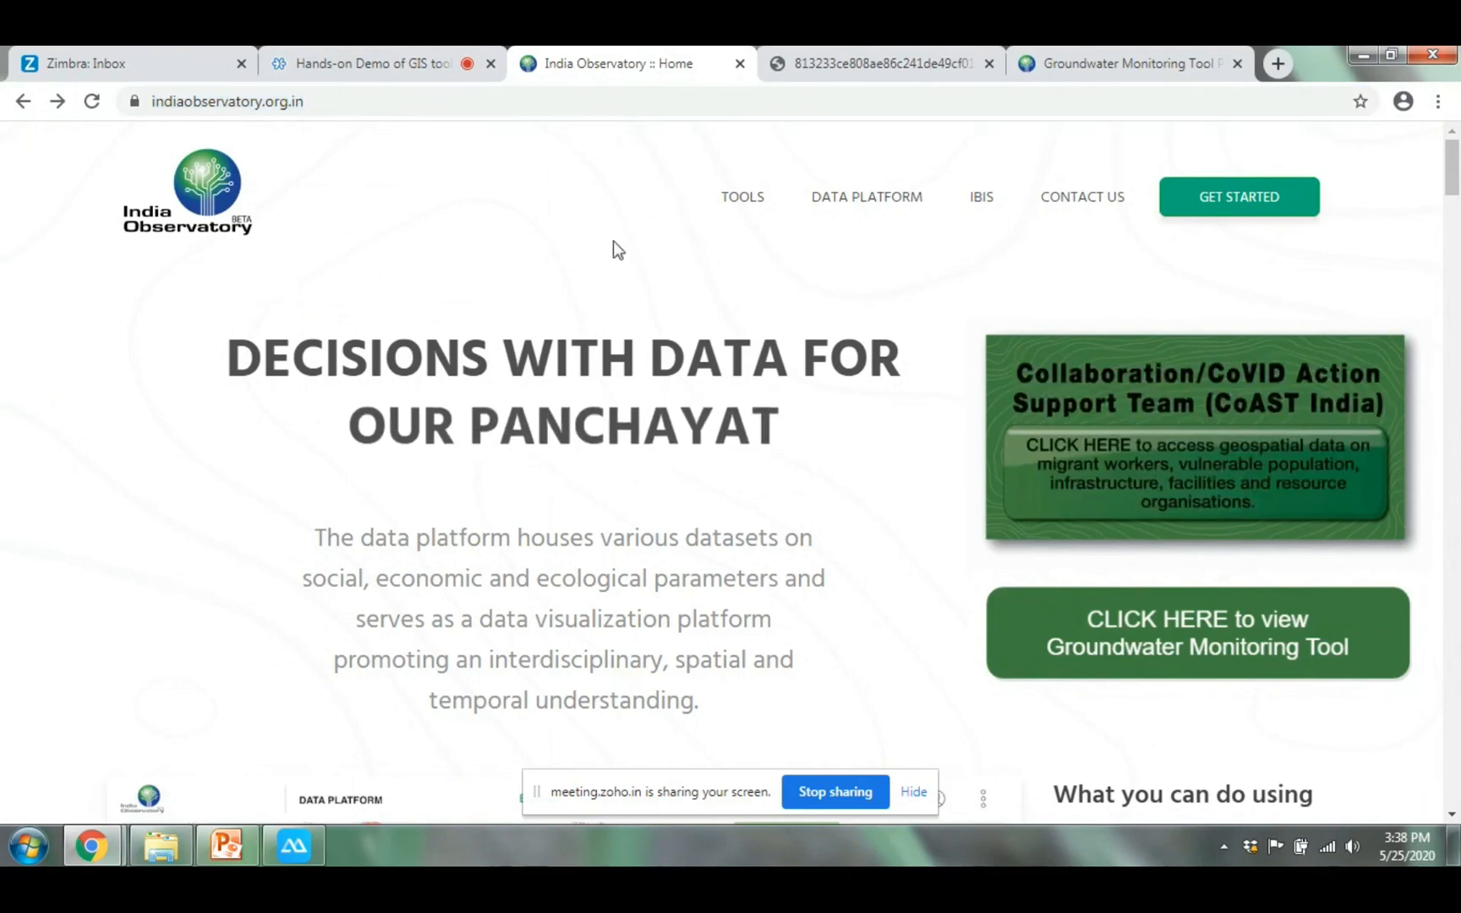
left_click(746, 199)
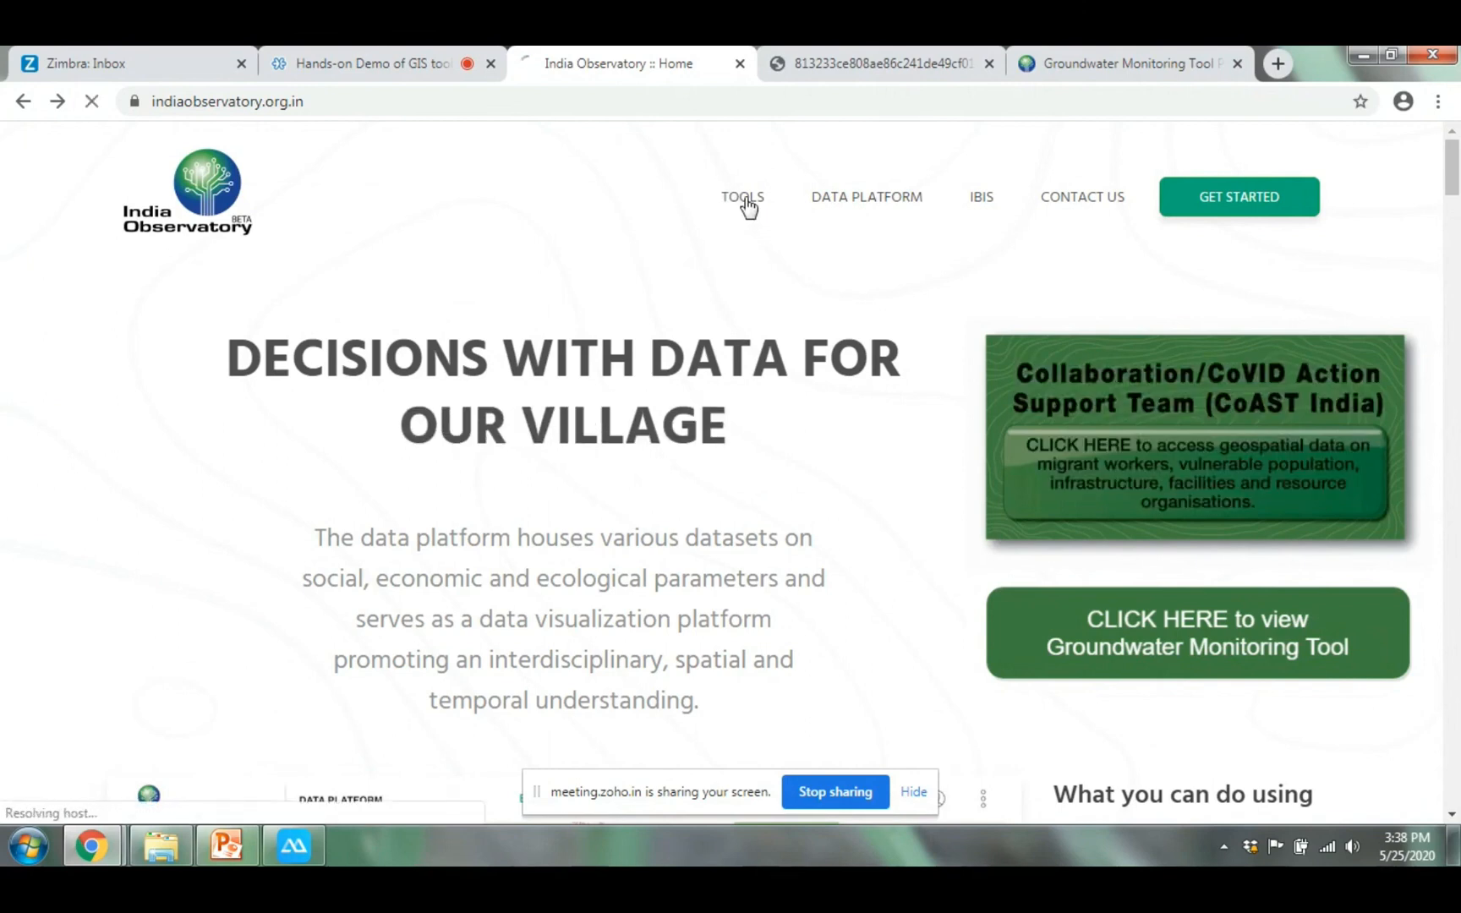
Browse the Our Tools cards, then open the CLART tool page
scroll(826, 501, "down", 18)
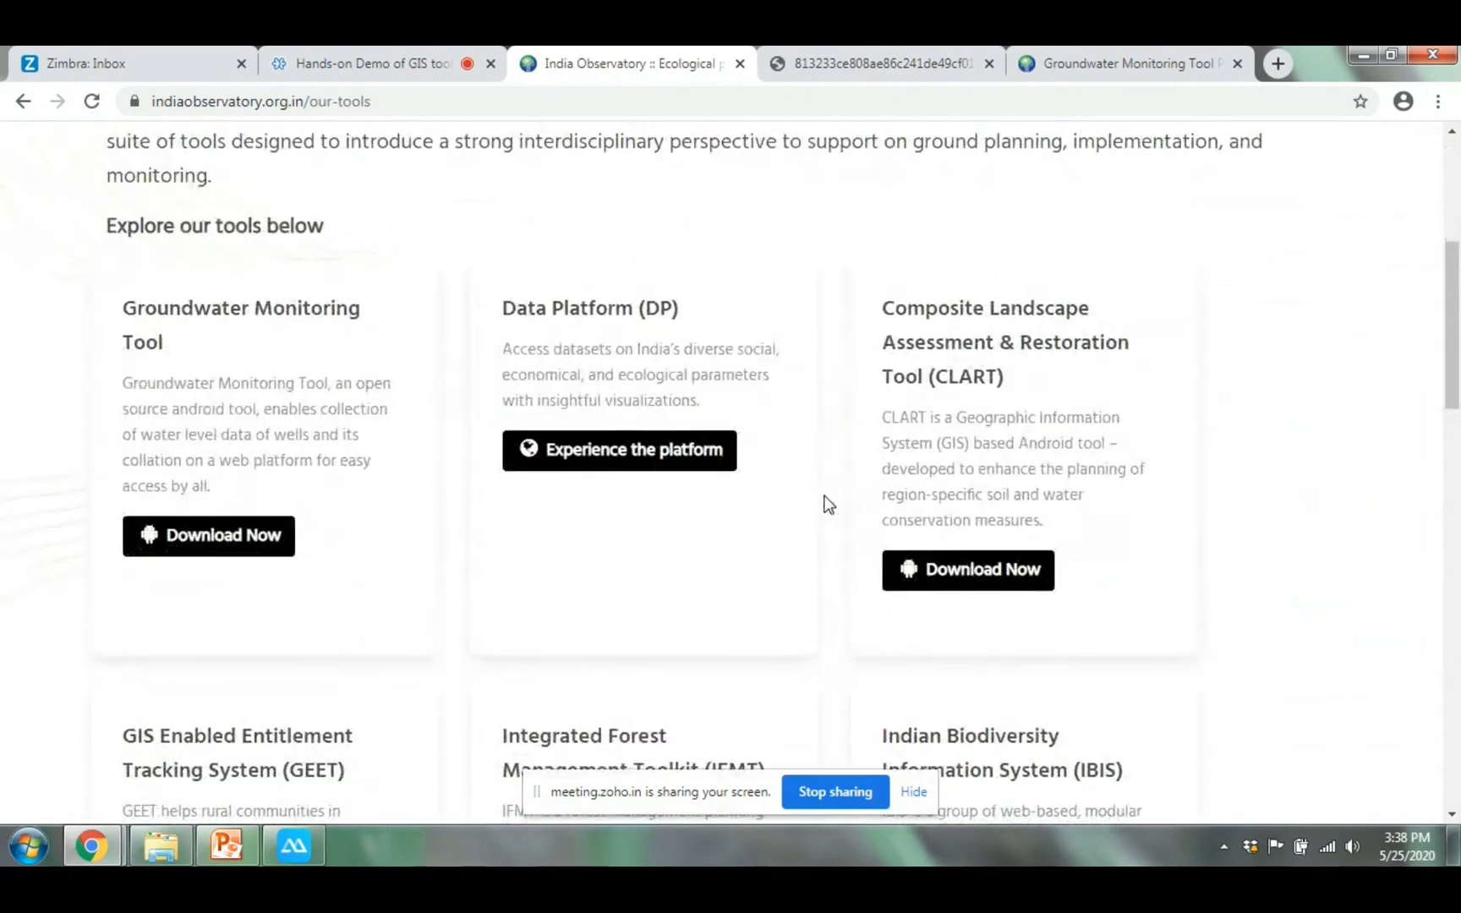
scroll(829, 490, "up", 9)
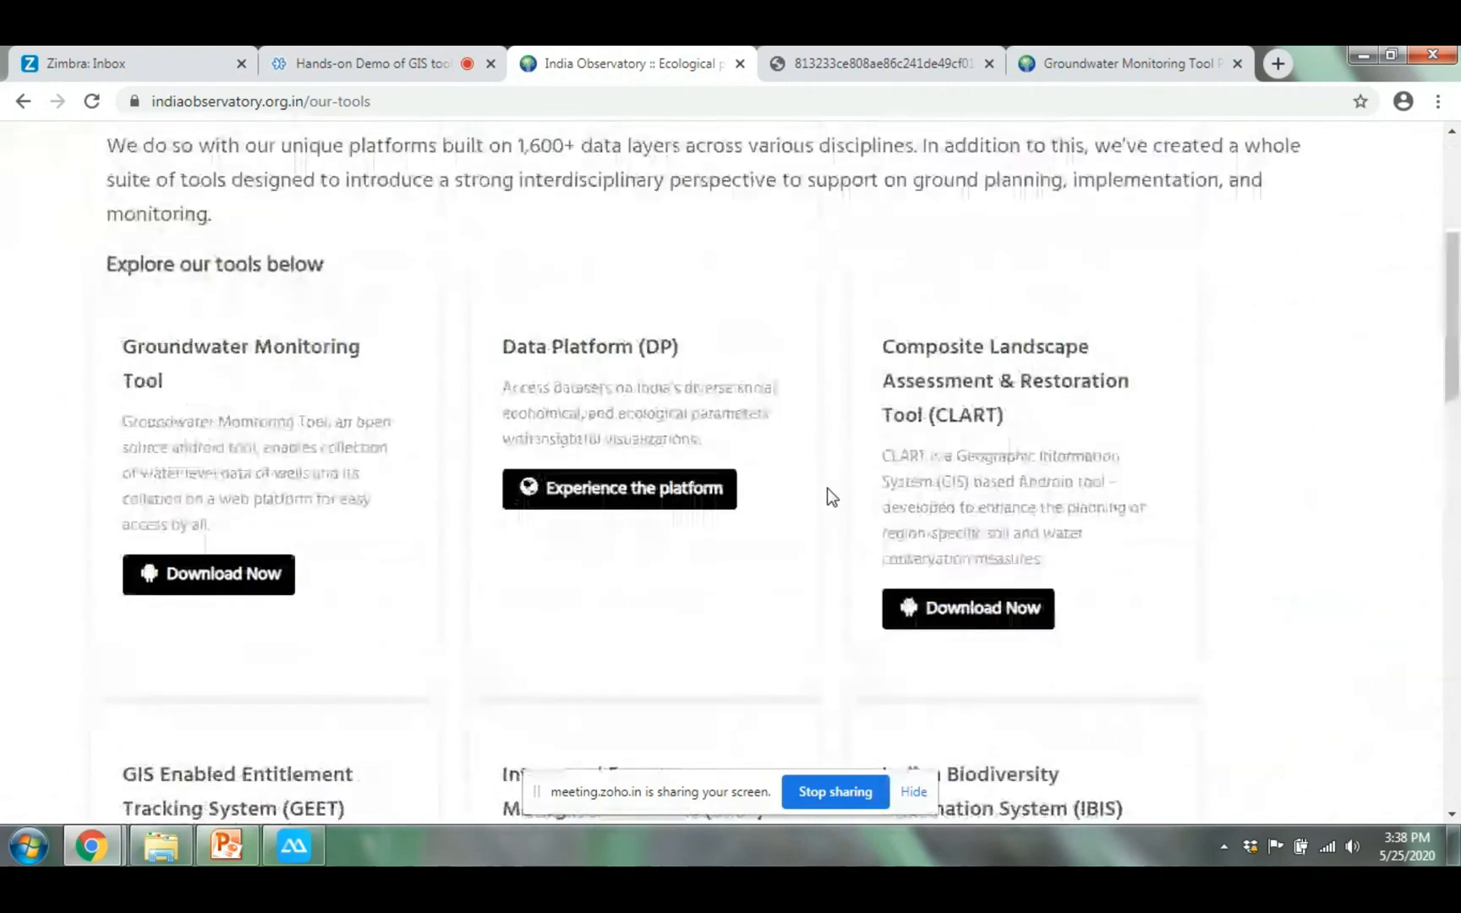
scroll(826, 496, "down", 1)
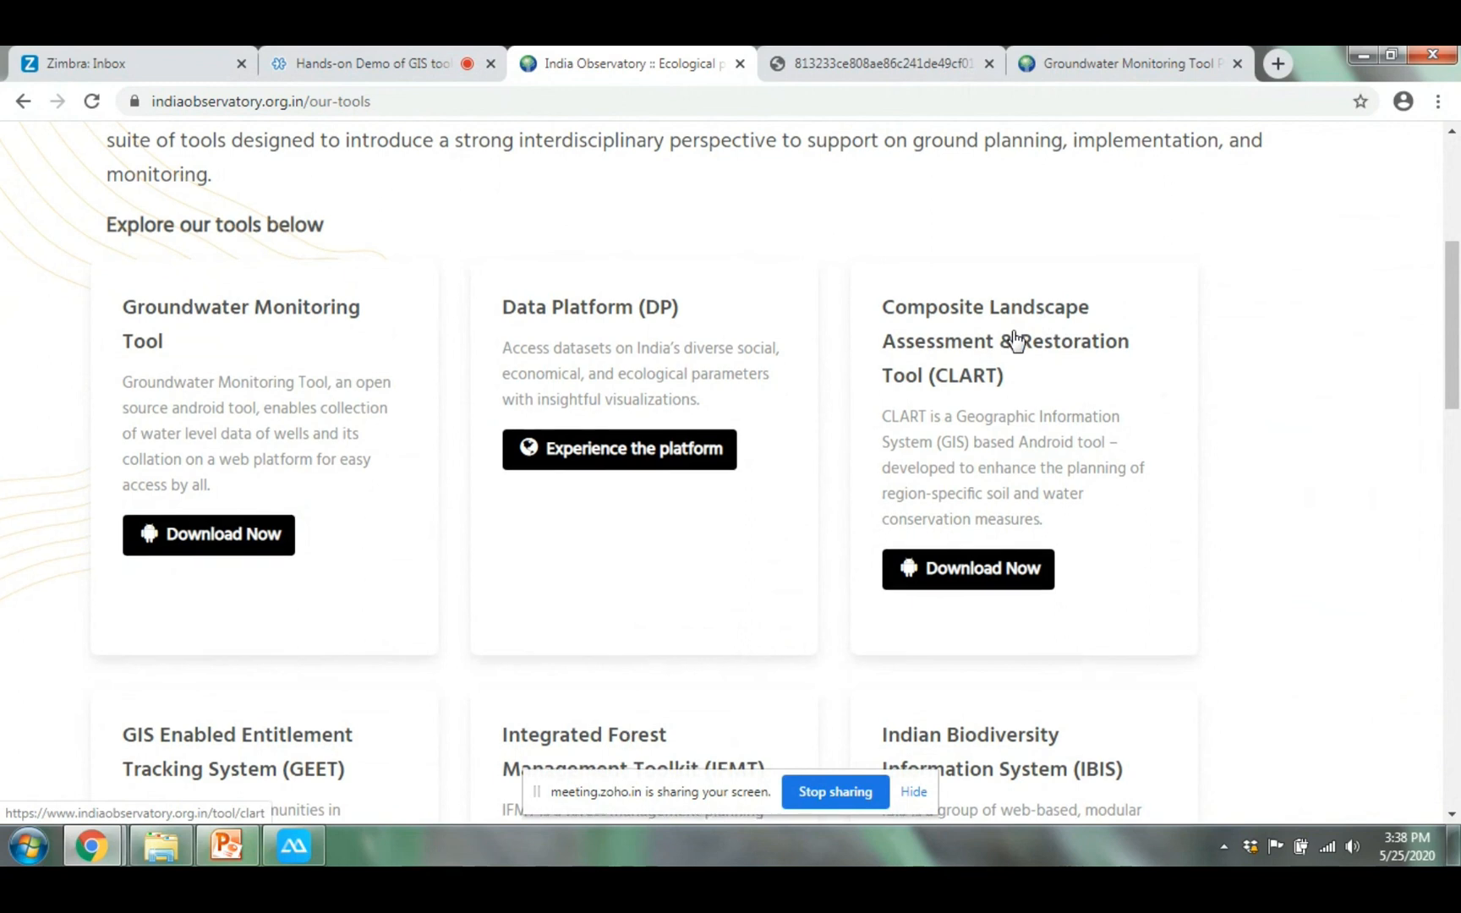
scroll(1011, 363, "down", 8)
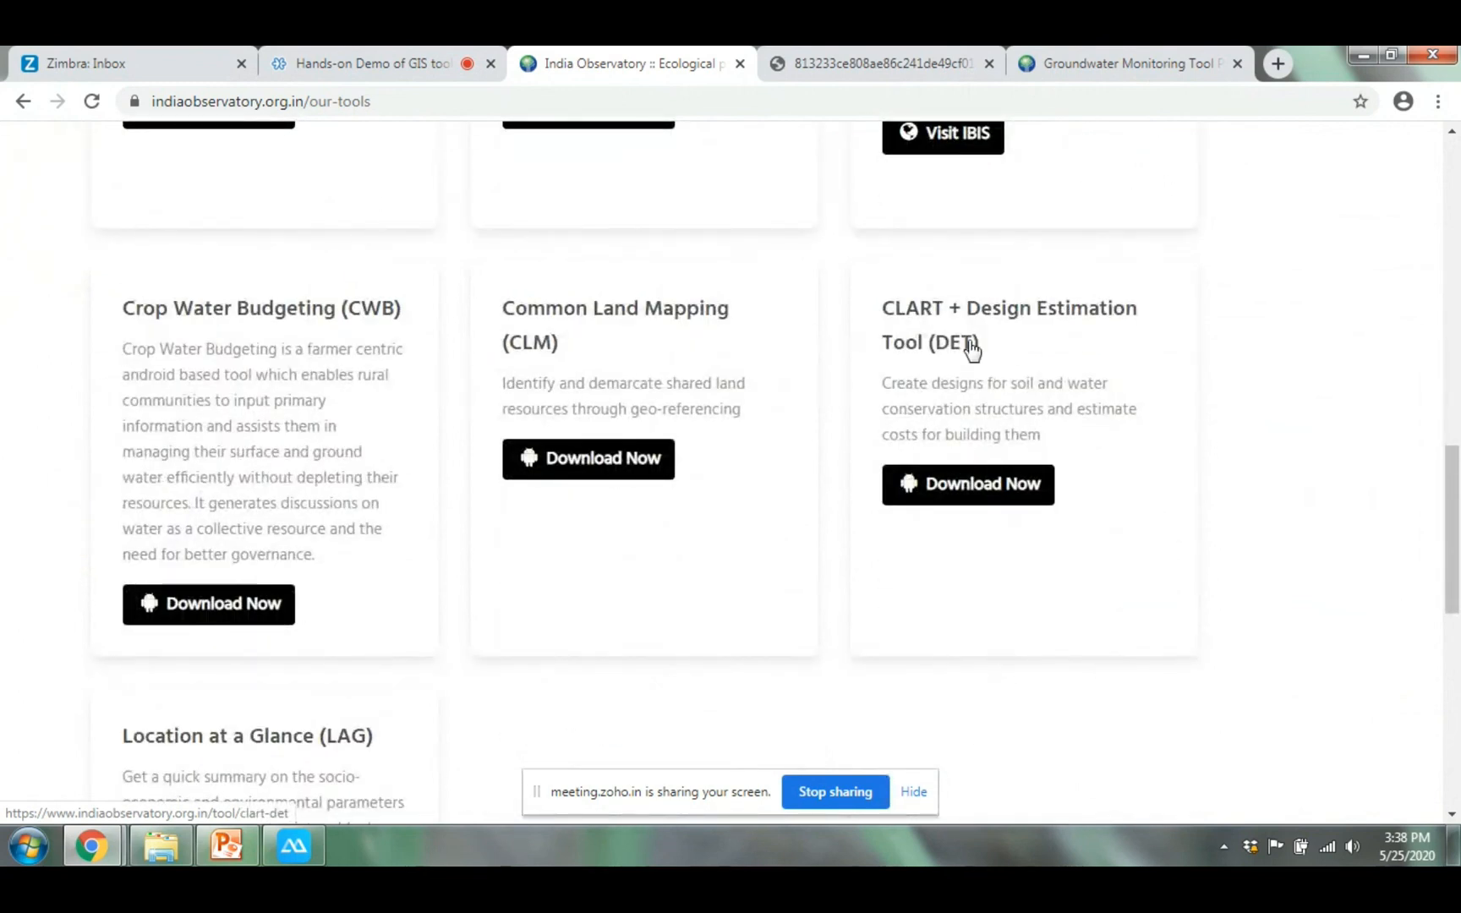
scroll(956, 342, "up", 5)
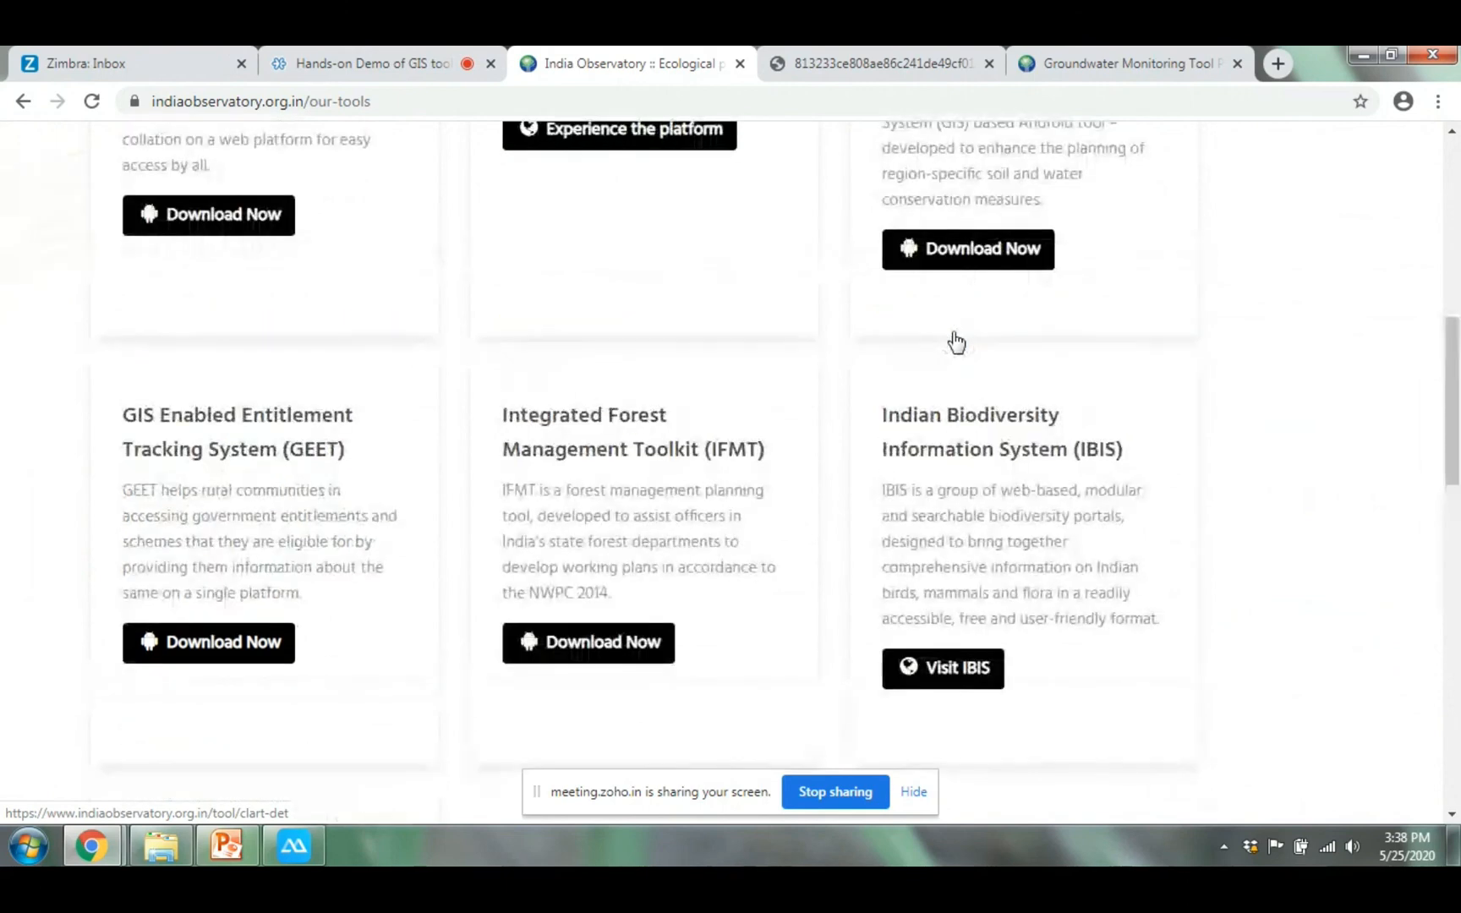
scroll(954, 339, "up", 5)
scroll(959, 380, "down", 1)
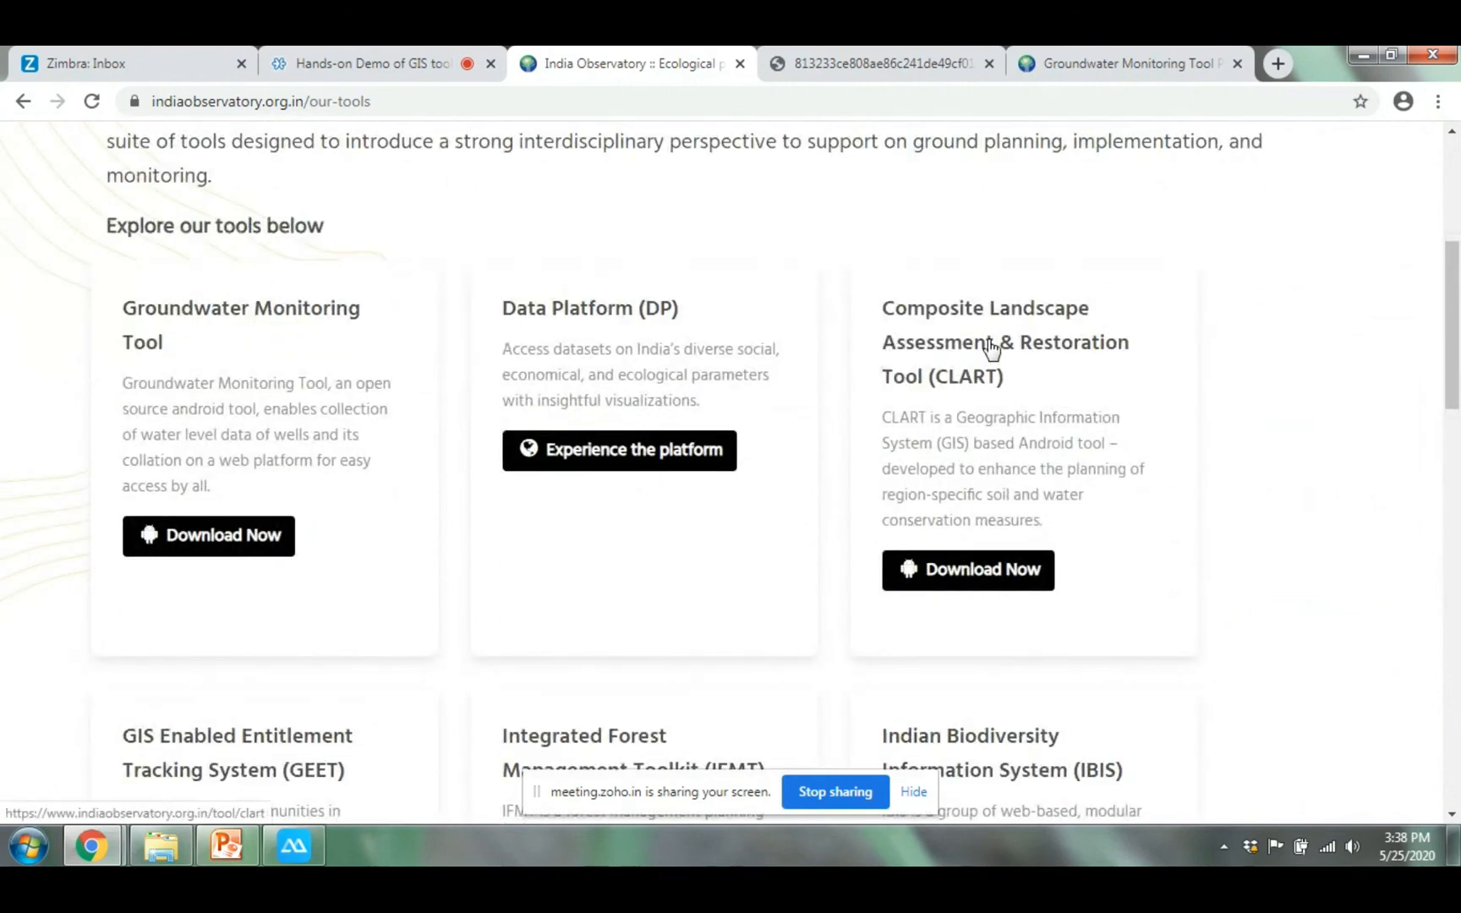
left_click(991, 347)
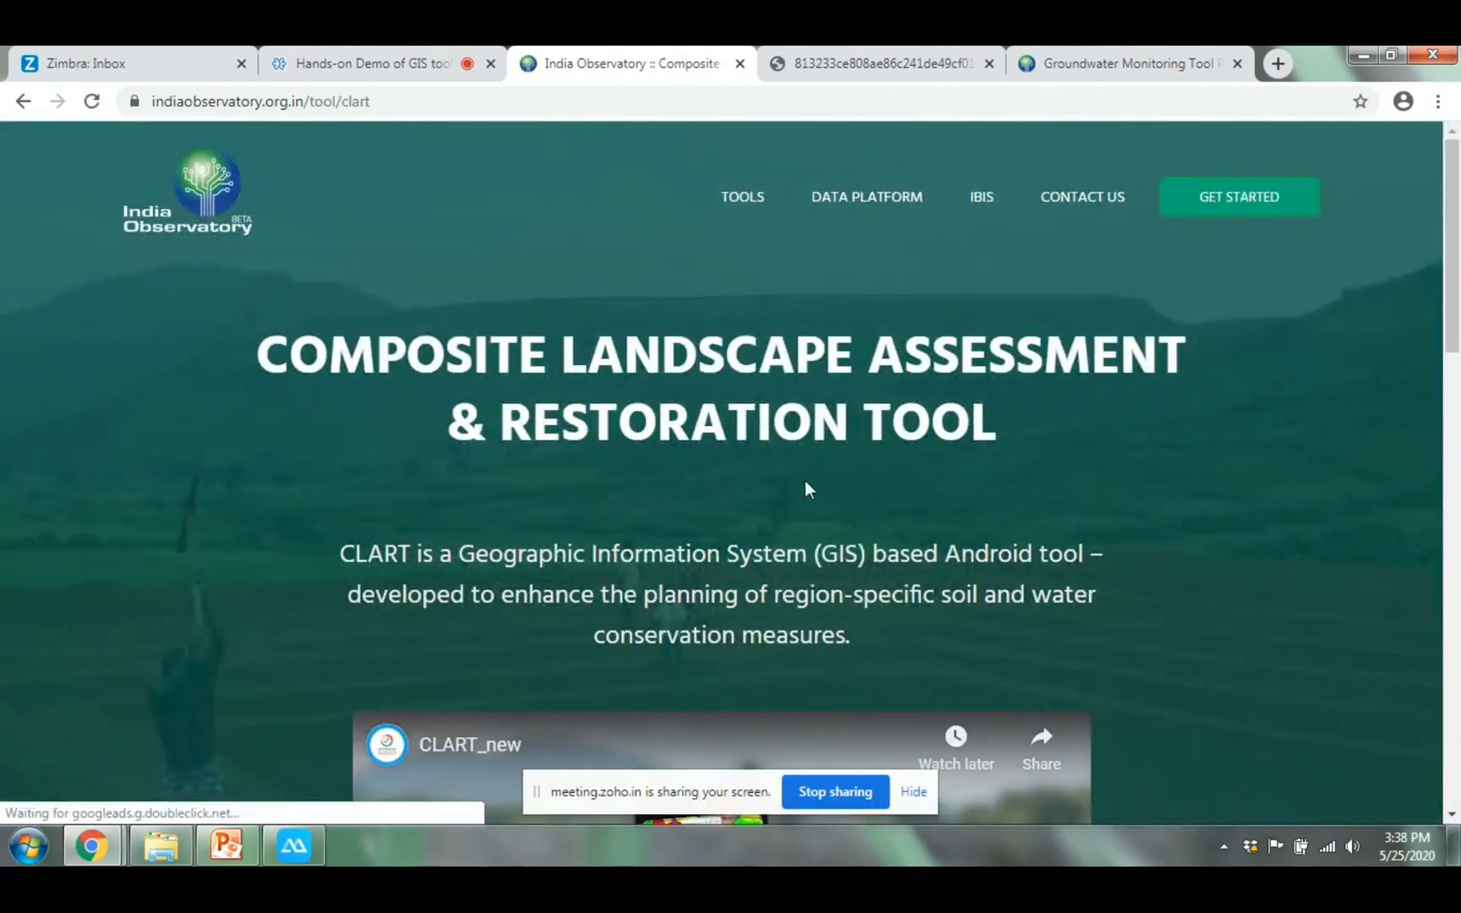
Scroll the CLART page past the video to Download Manual and switch to the User Manual tab
scroll(805, 480, "down", 2)
scroll(838, 387, "down", 2)
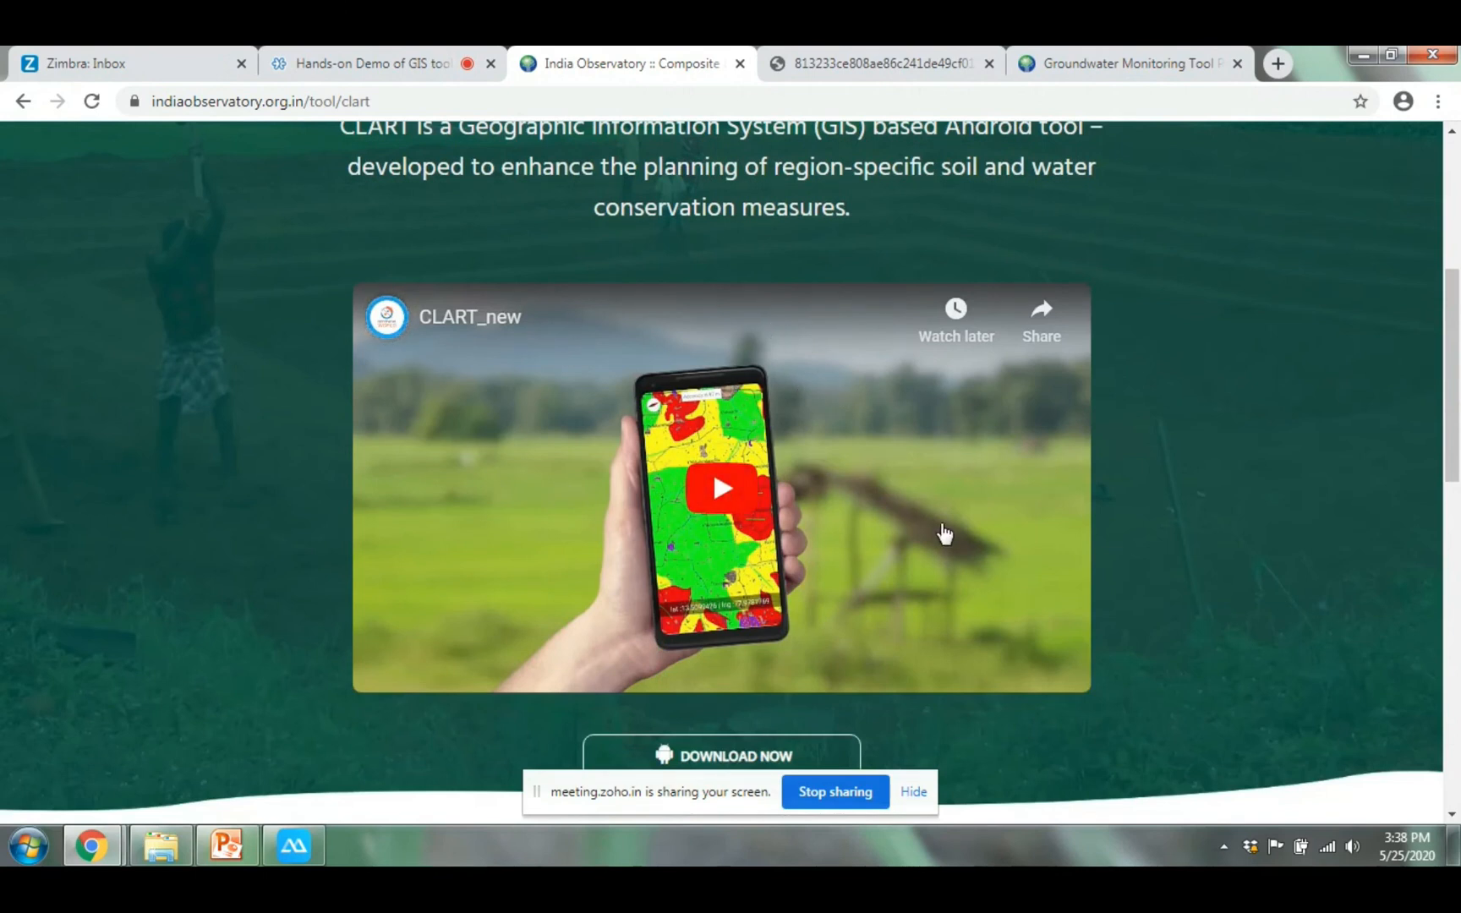
scroll(945, 536, "down", 2)
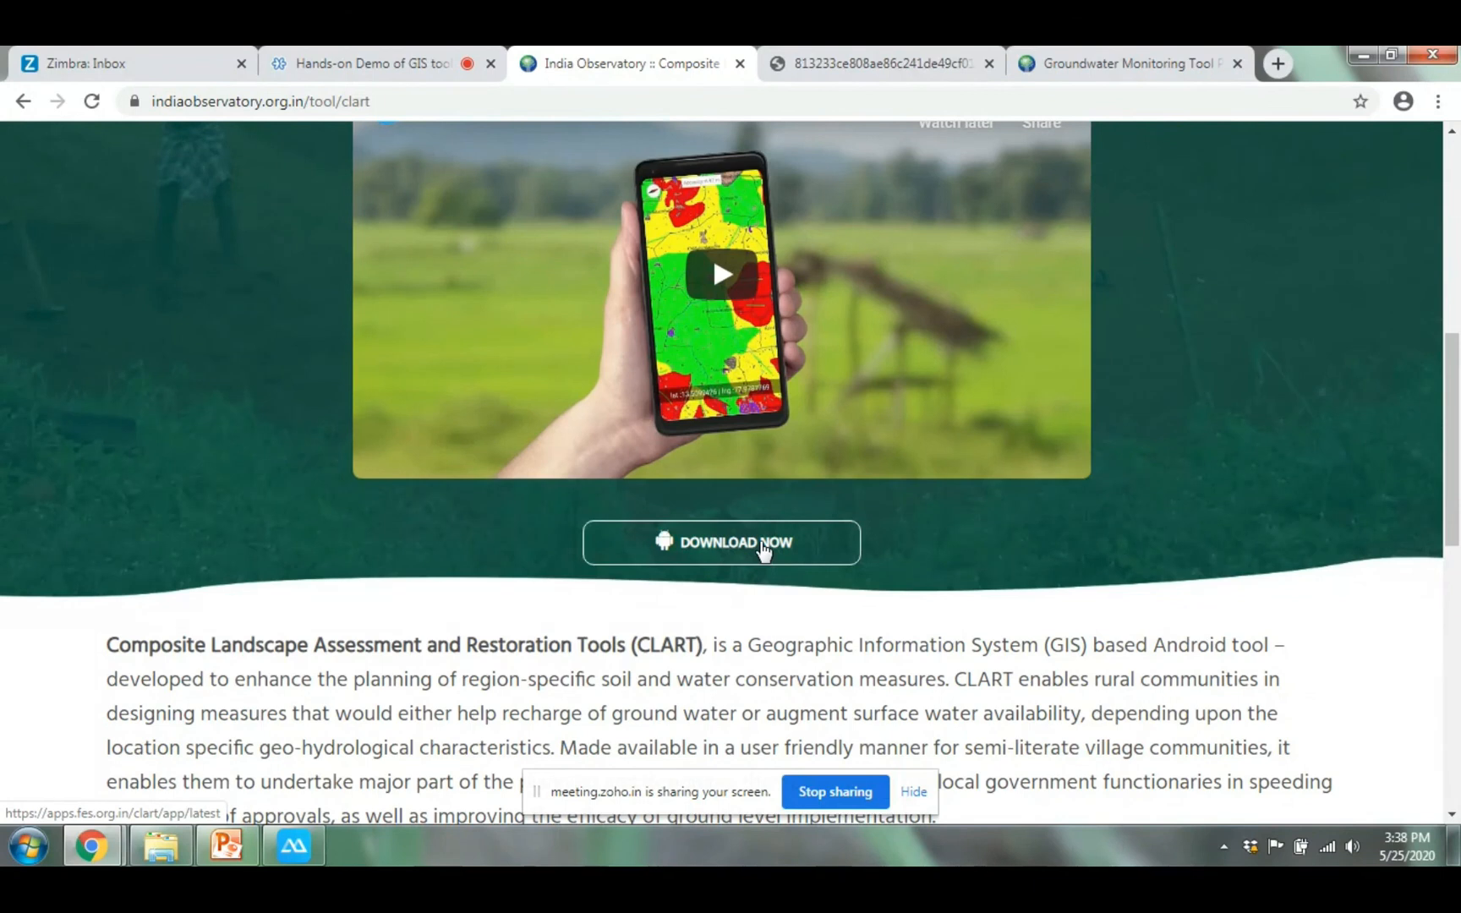
left_click(378, 100)
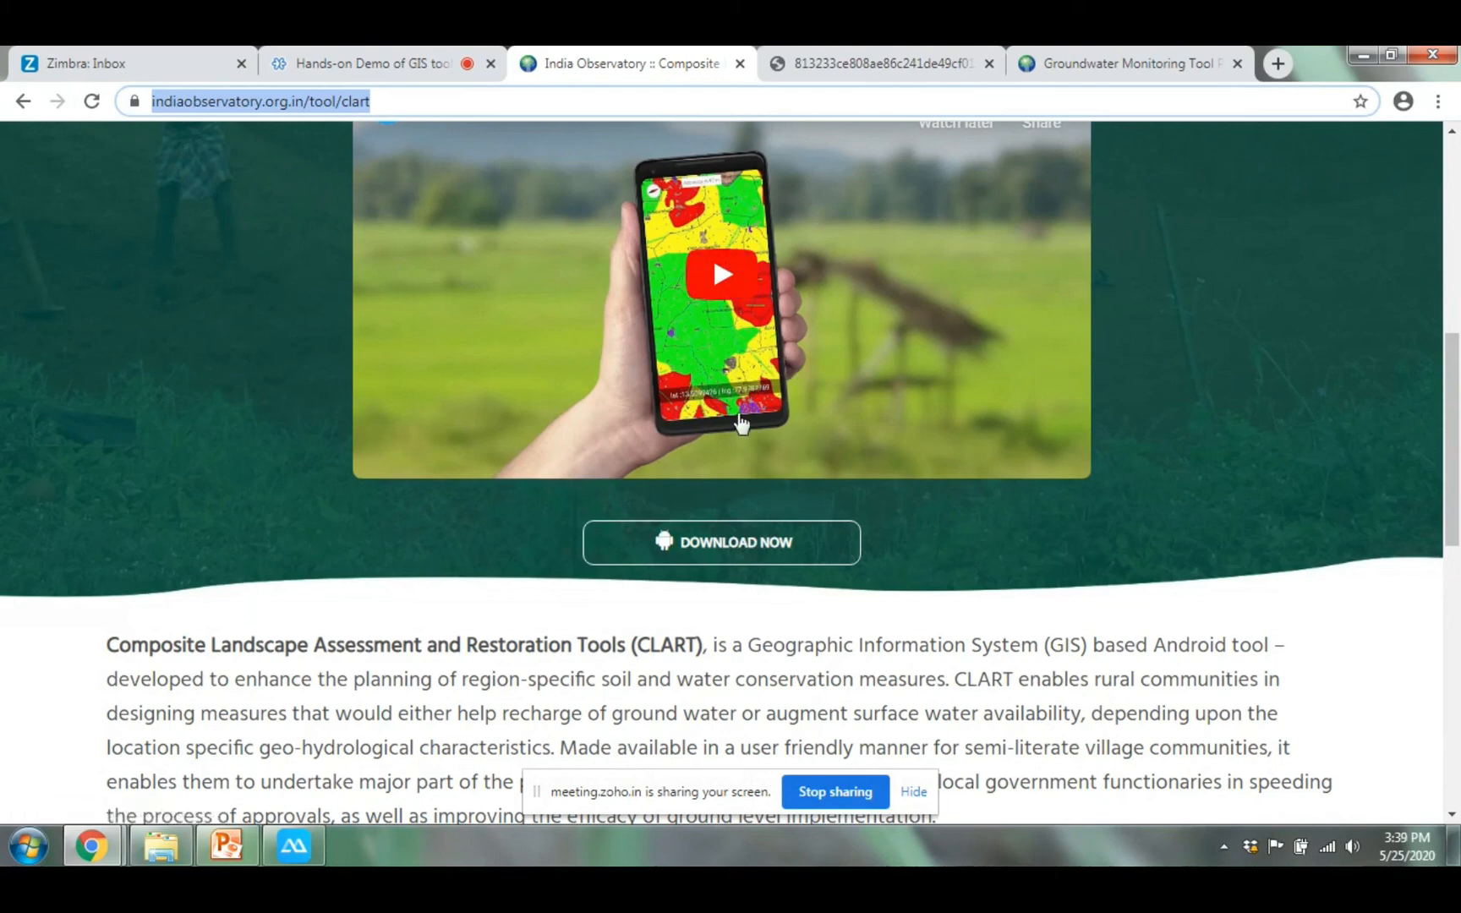
scroll(772, 531, "down", 8)
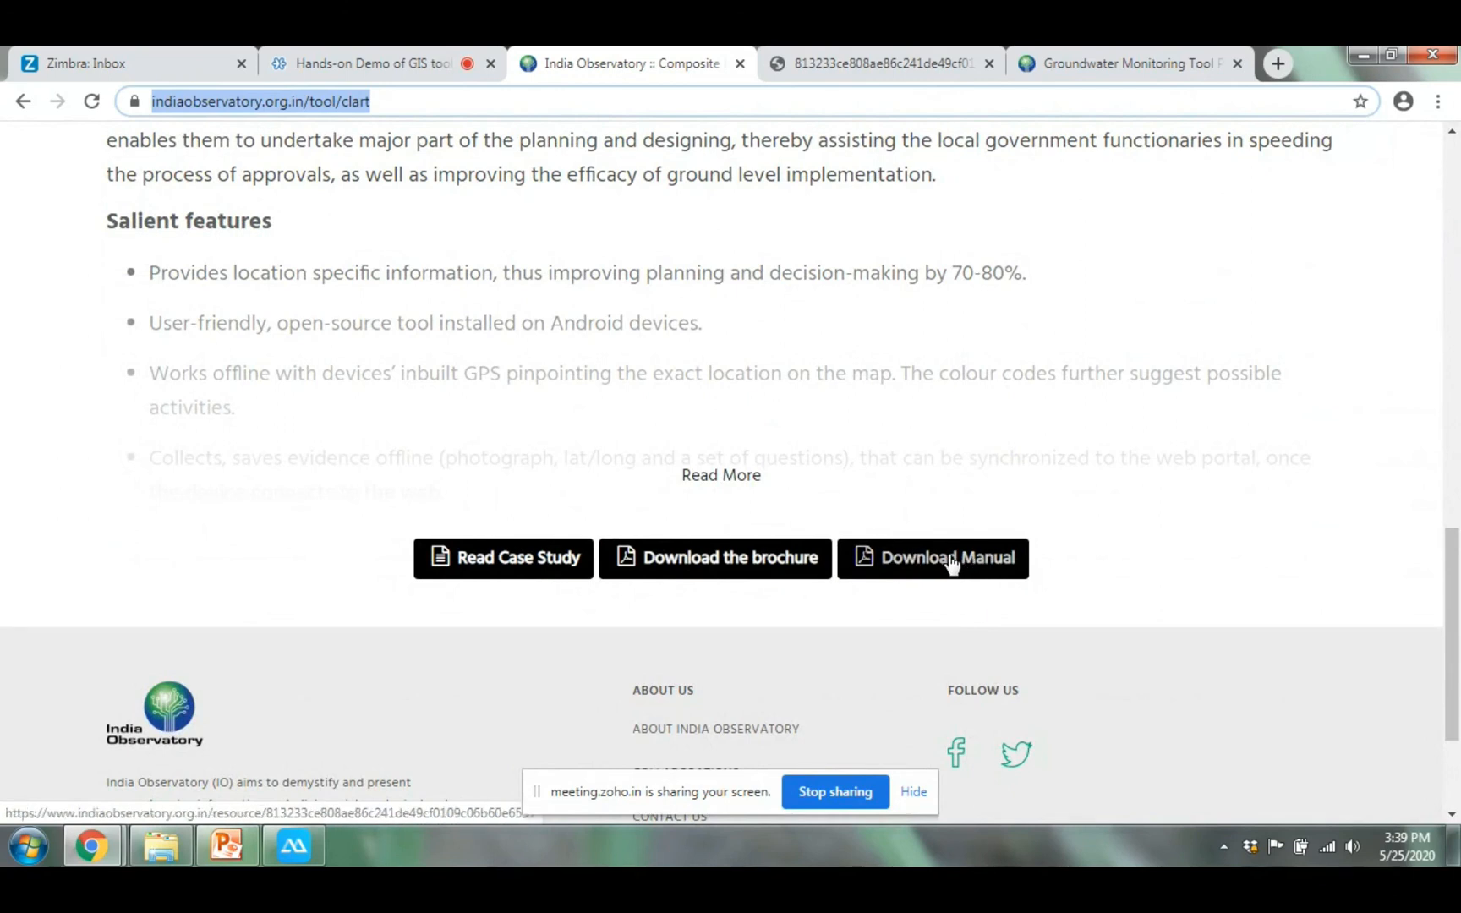
left_click(903, 62)
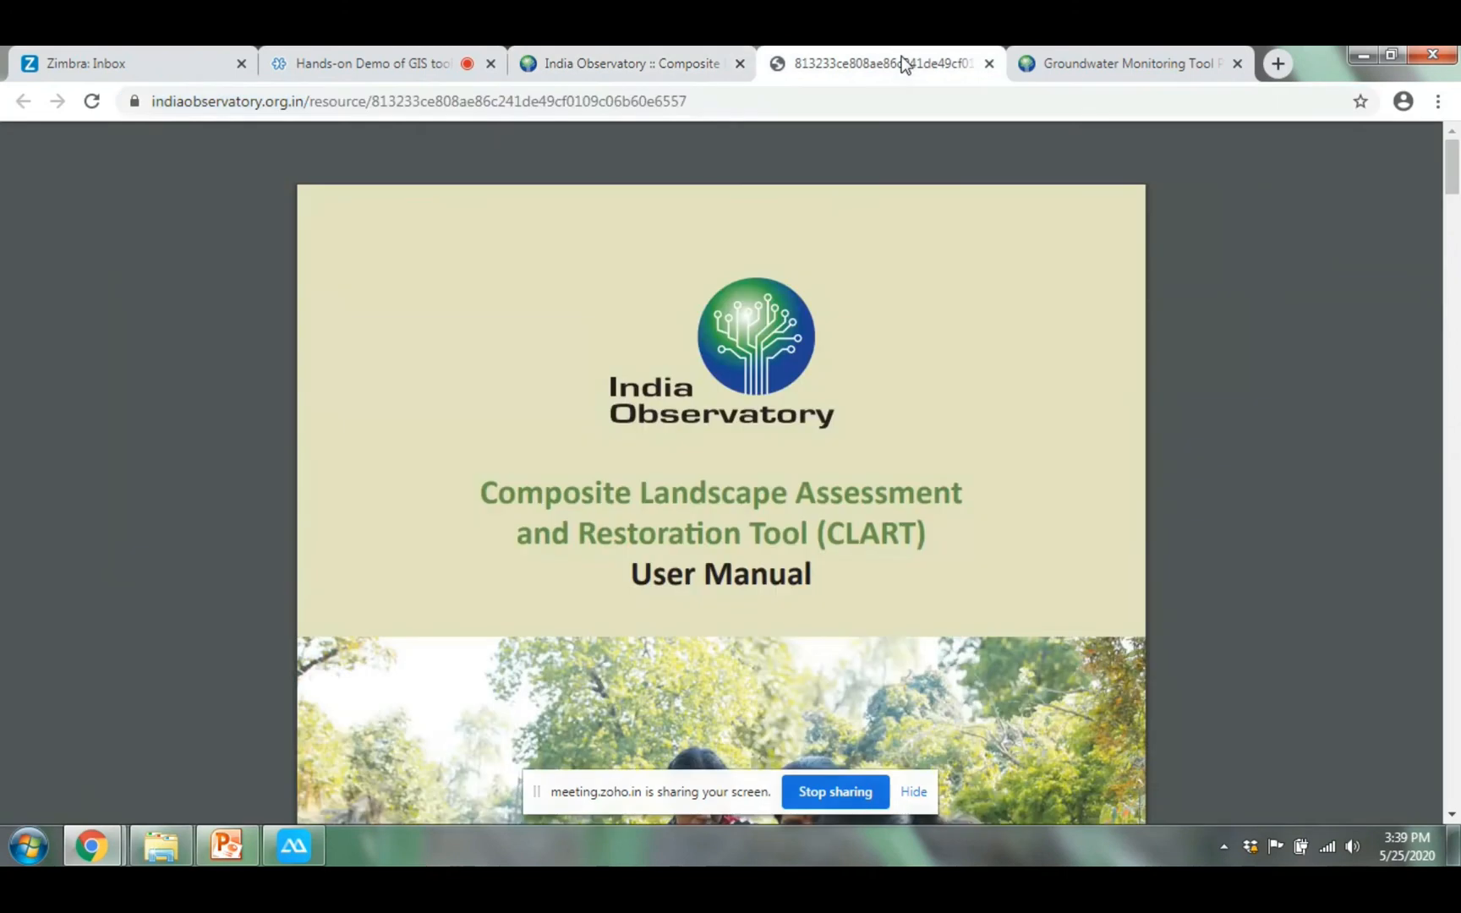
Page through the CLART manual from its cover to the 'How to Download CLART' section
scroll(911, 496, "down", 2)
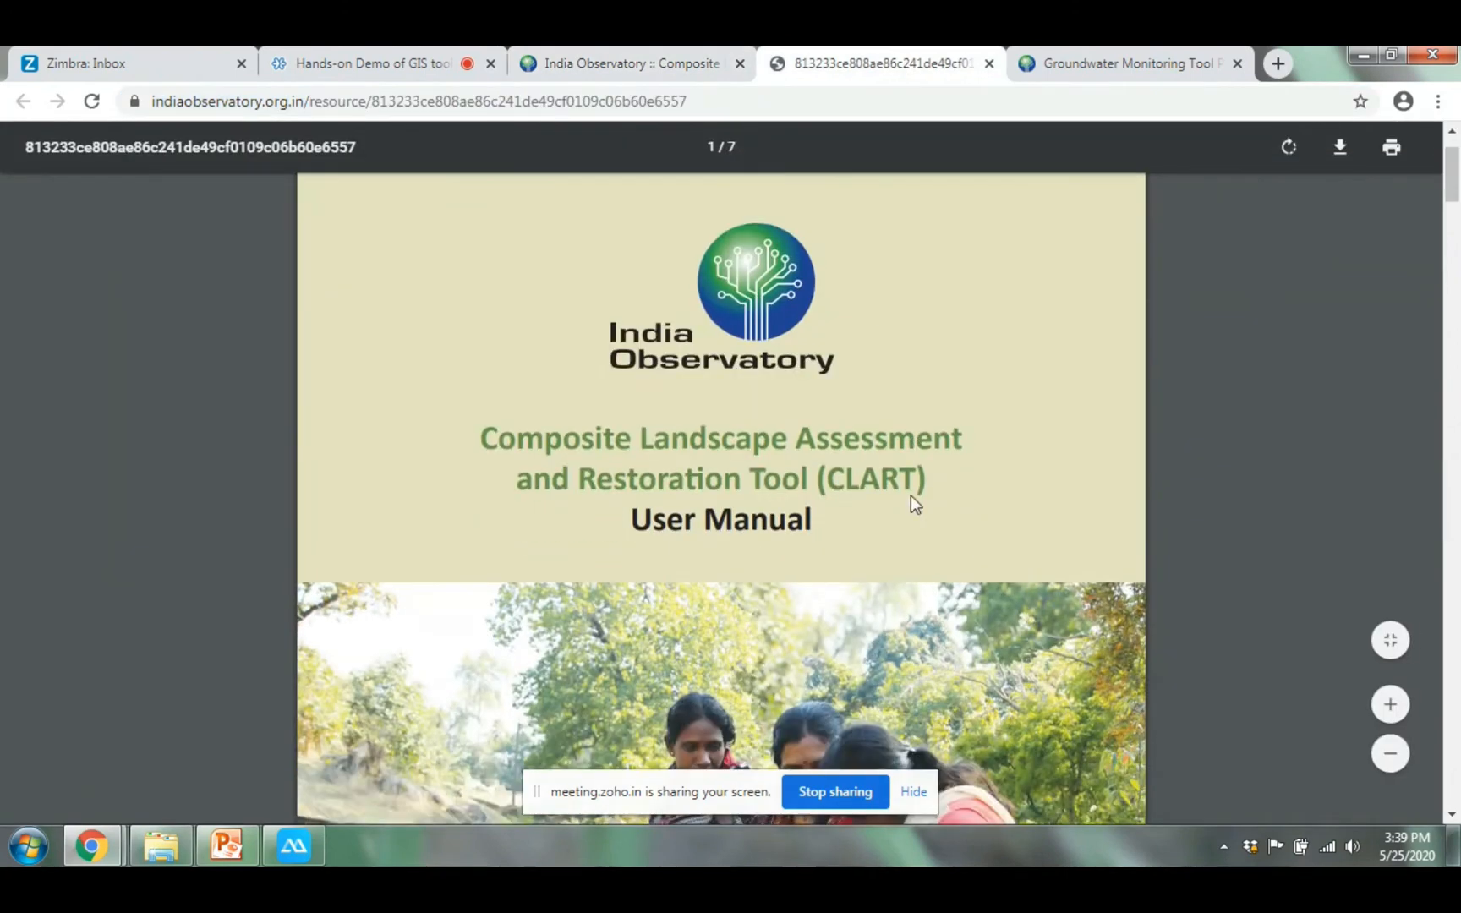
scroll(911, 494, "down", 10)
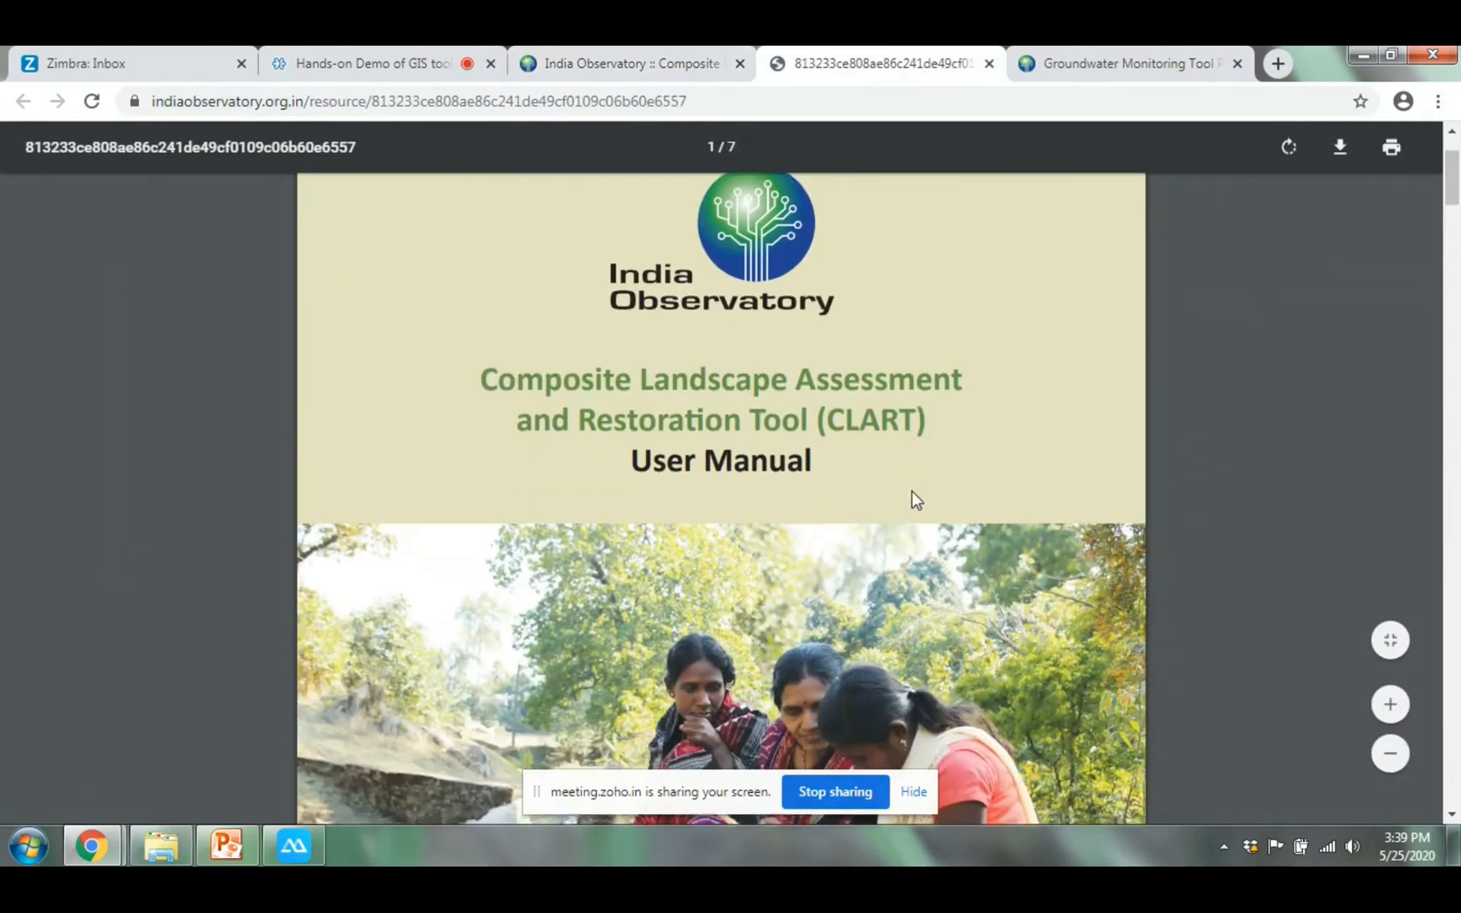
scroll(914, 487, "down", 3)
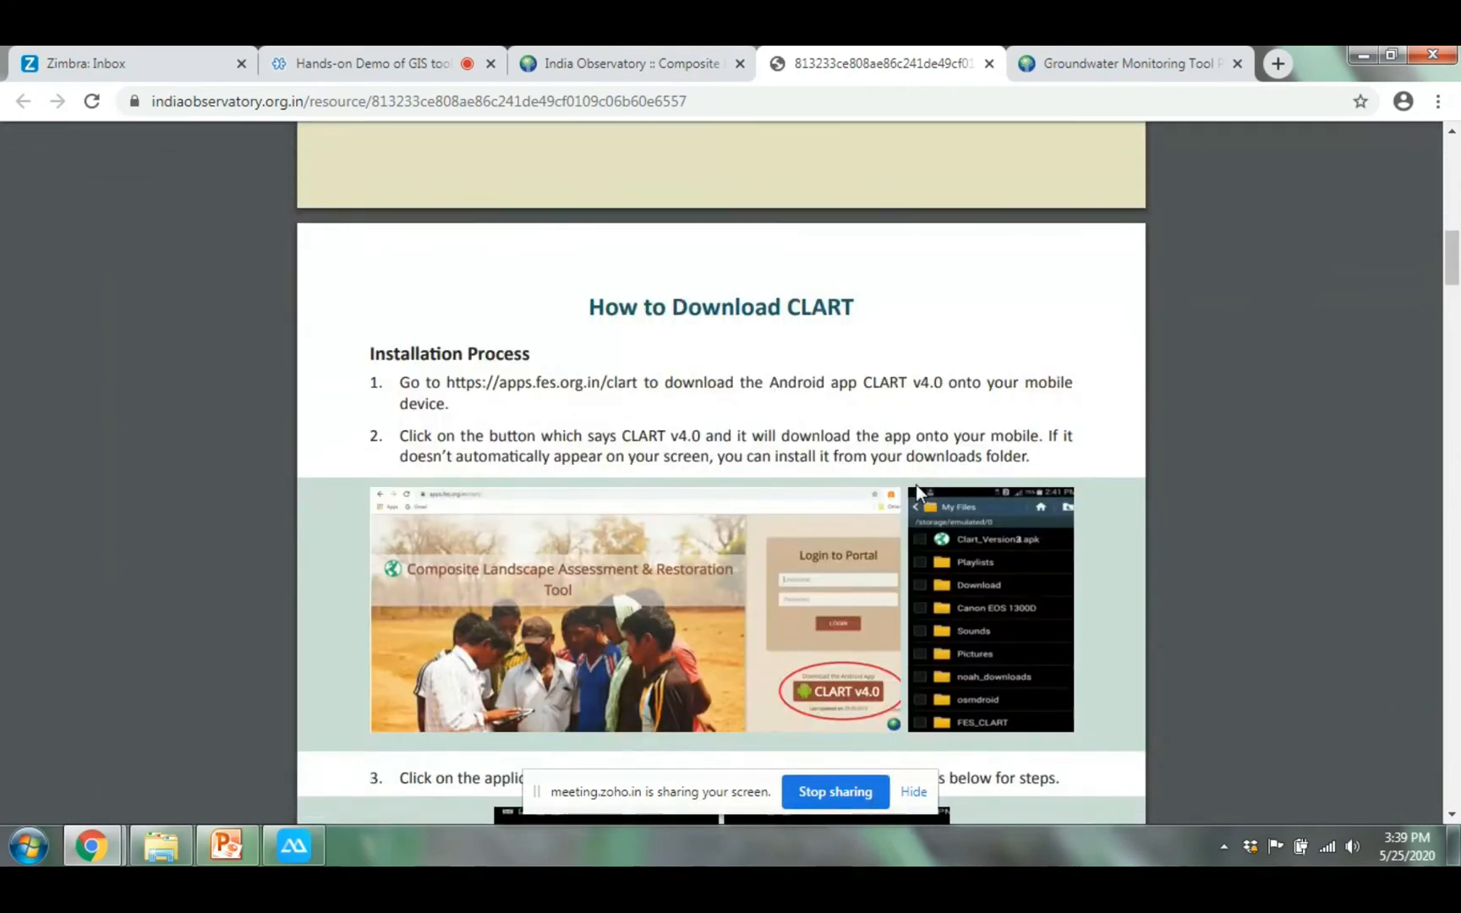
scroll(921, 487, "down", 2)
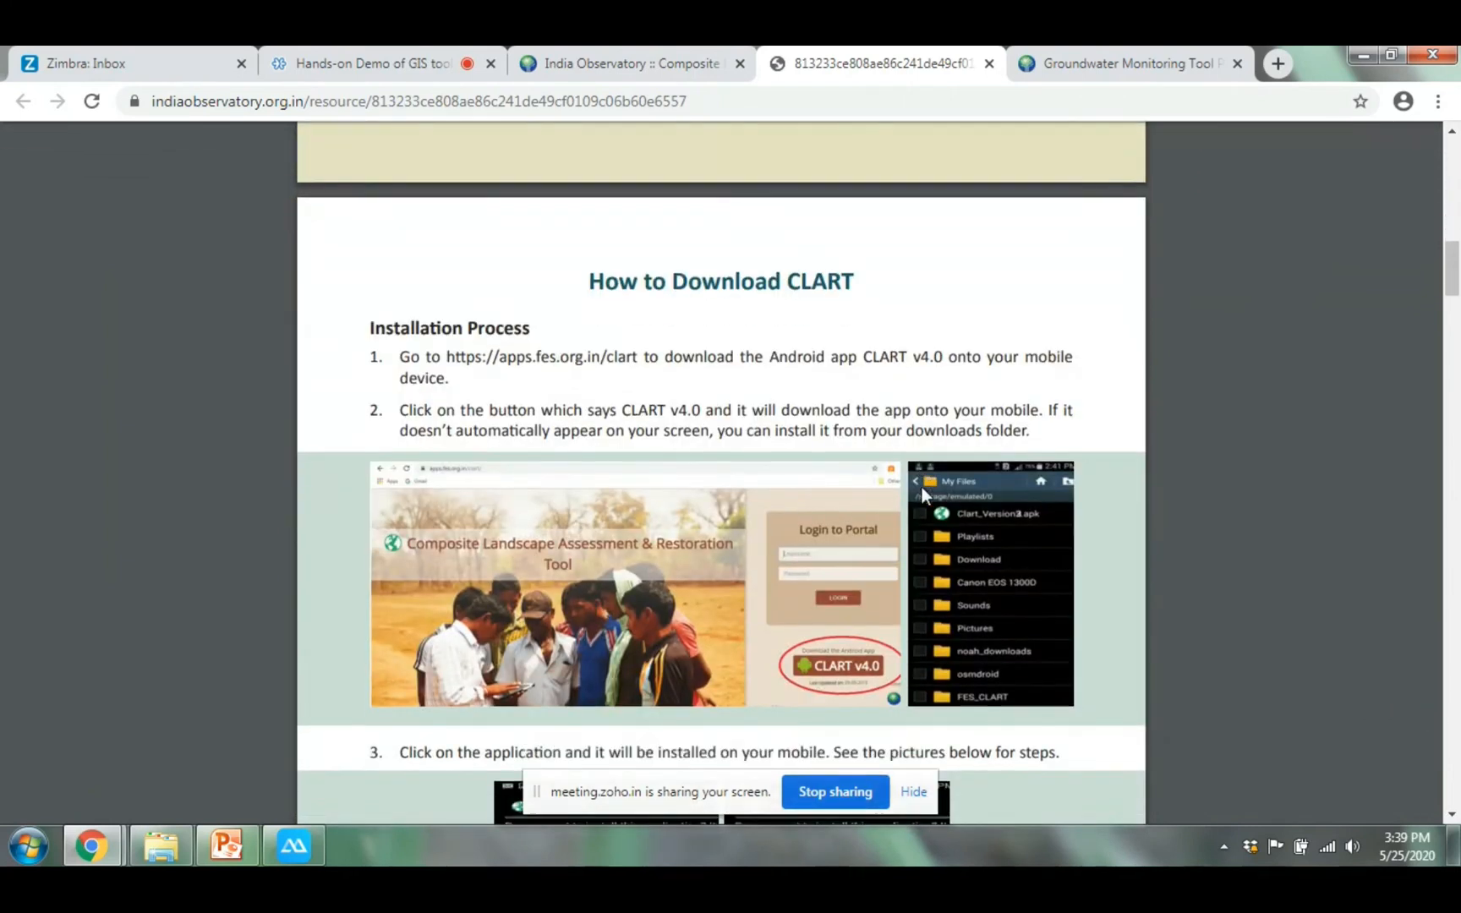
scroll(921, 486, "down", 2)
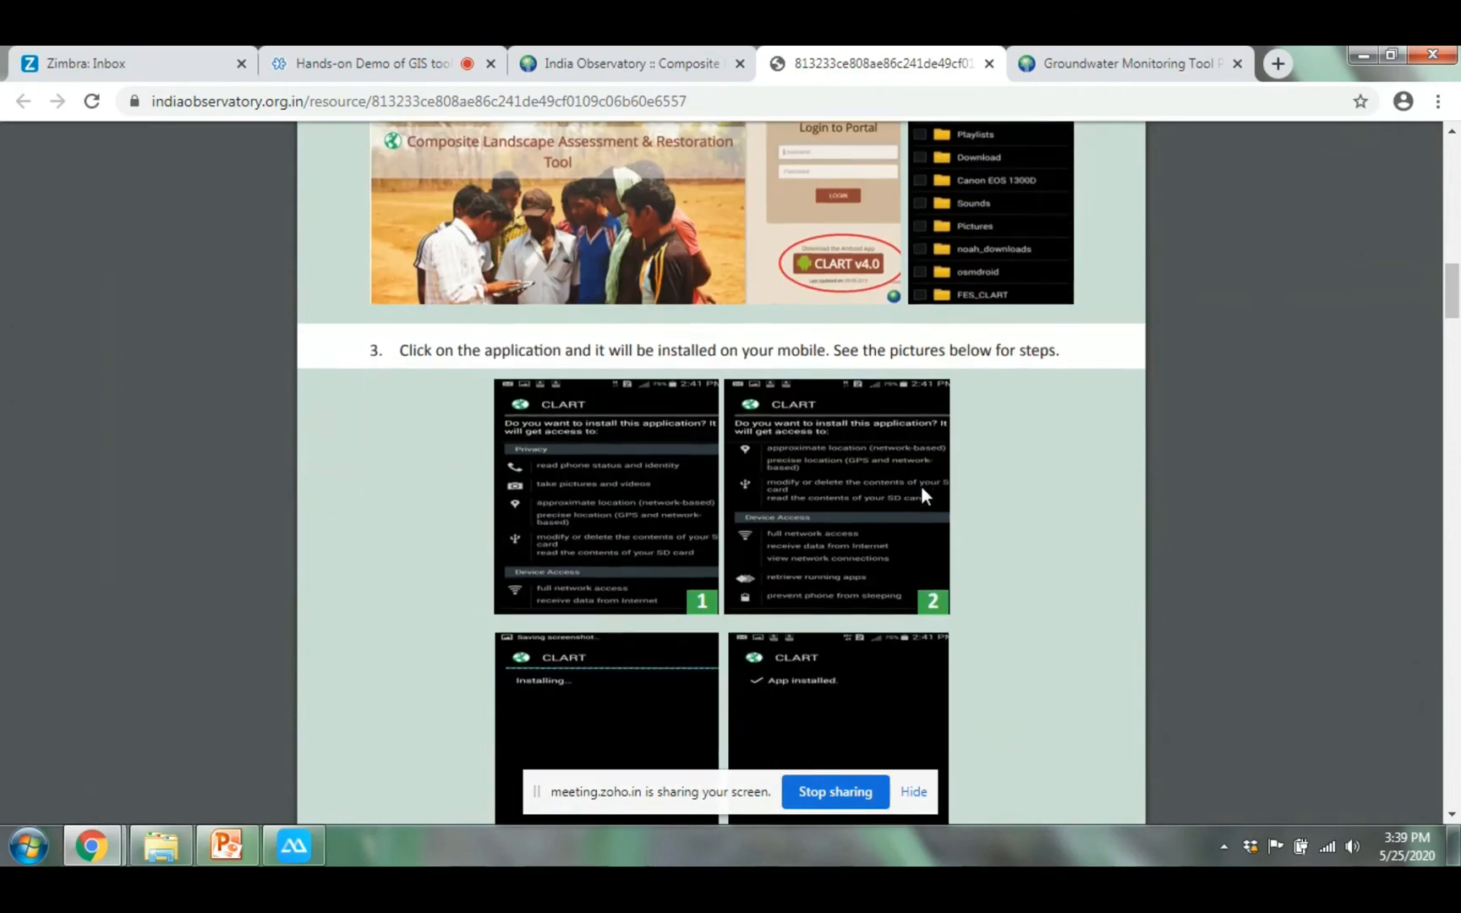
scroll(921, 487, "up", 3)
scroll(920, 488, "up", 2)
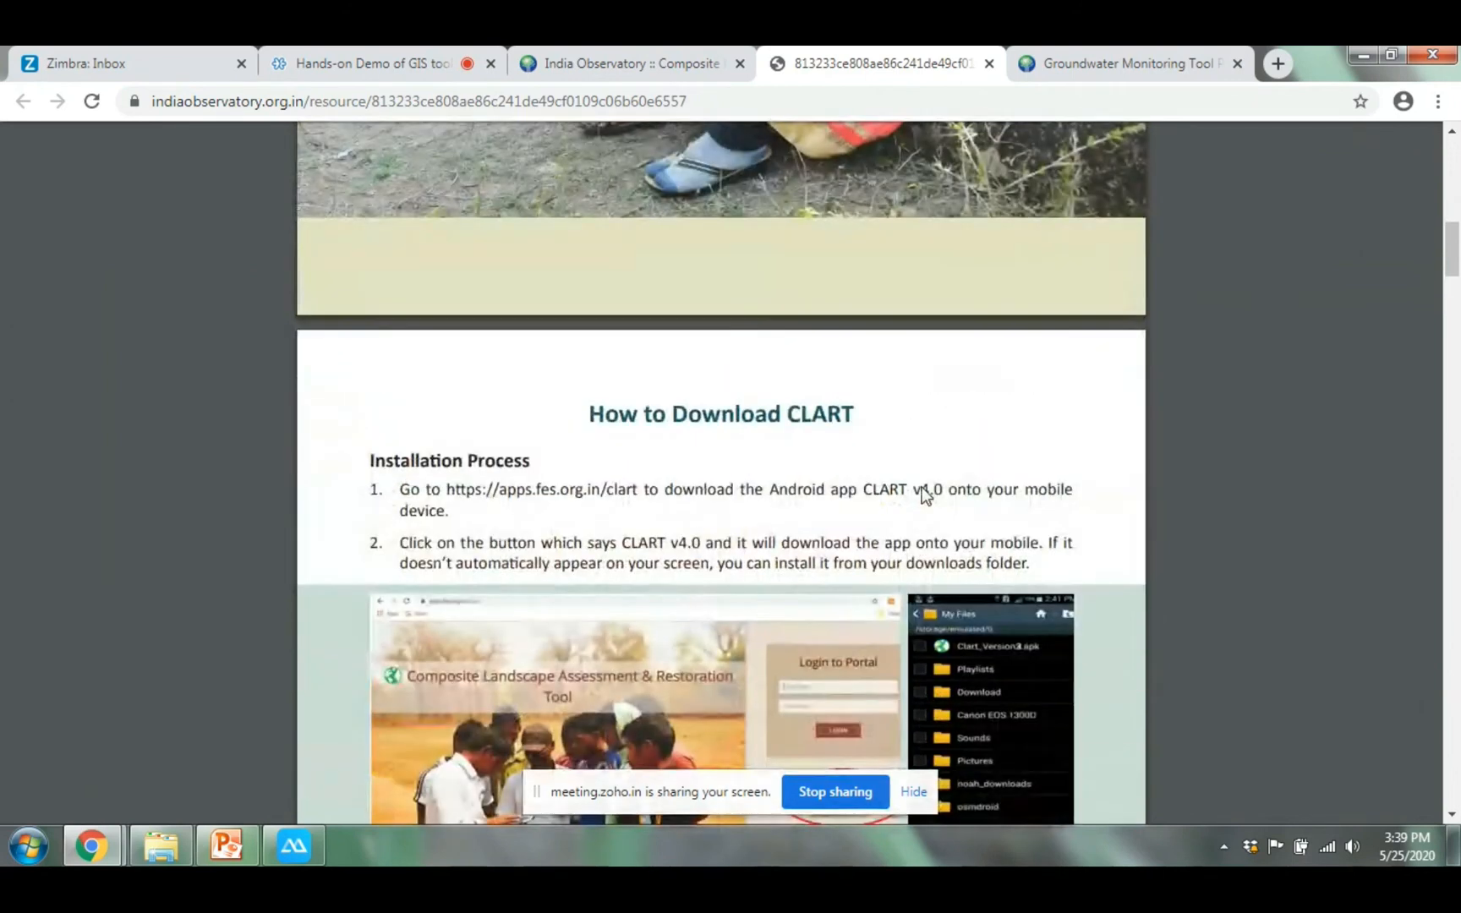
scroll(925, 494, "down", 1)
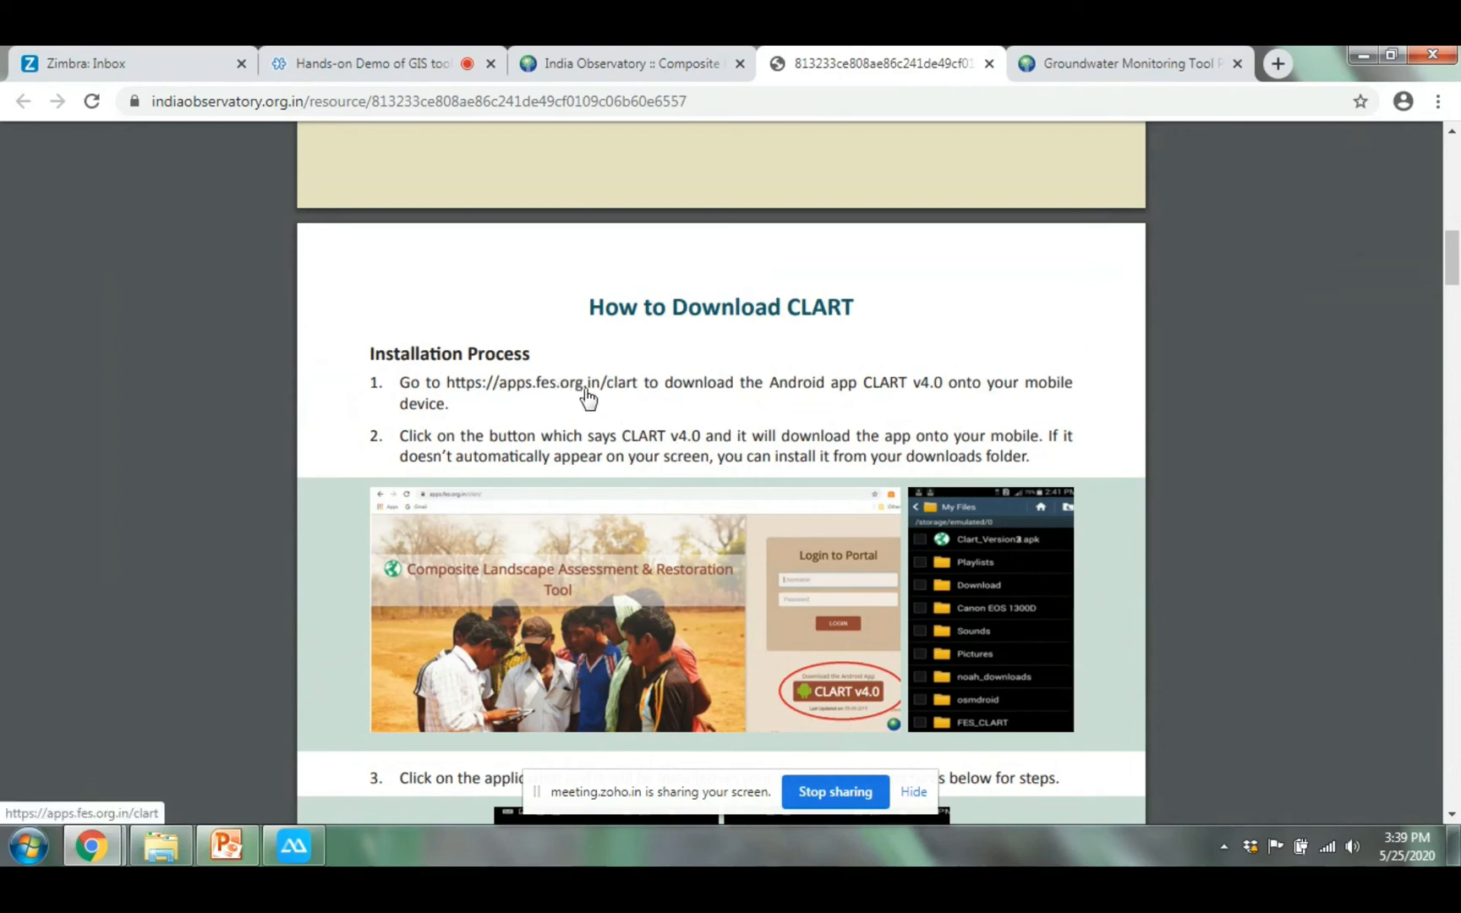
Revisit the CLART tool page to see its full address, then return to the manual PDF tab
left_click(638, 55)
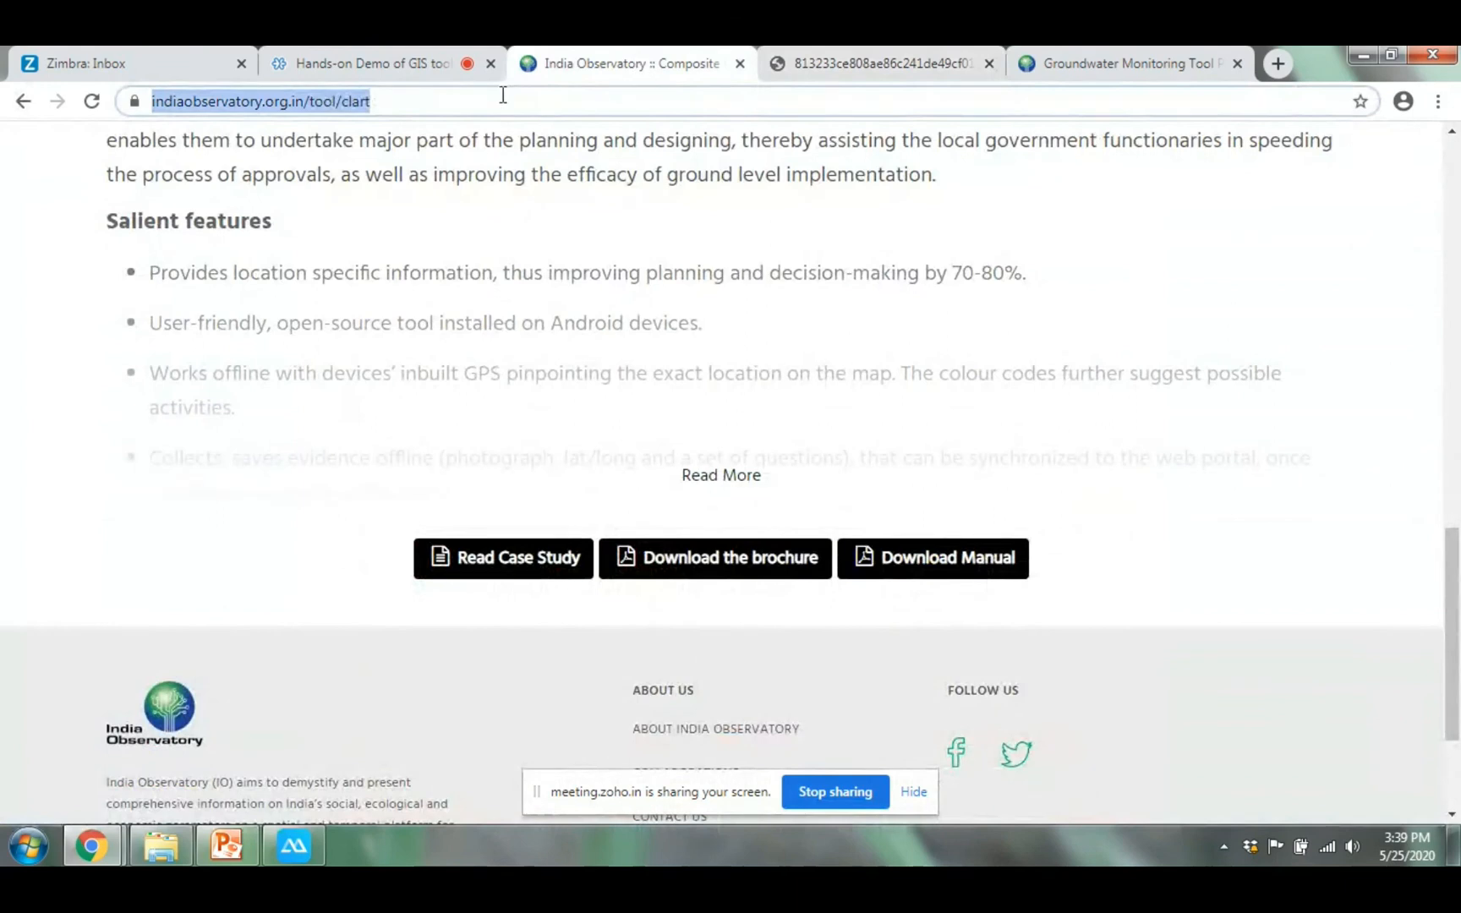
left_click(439, 103)
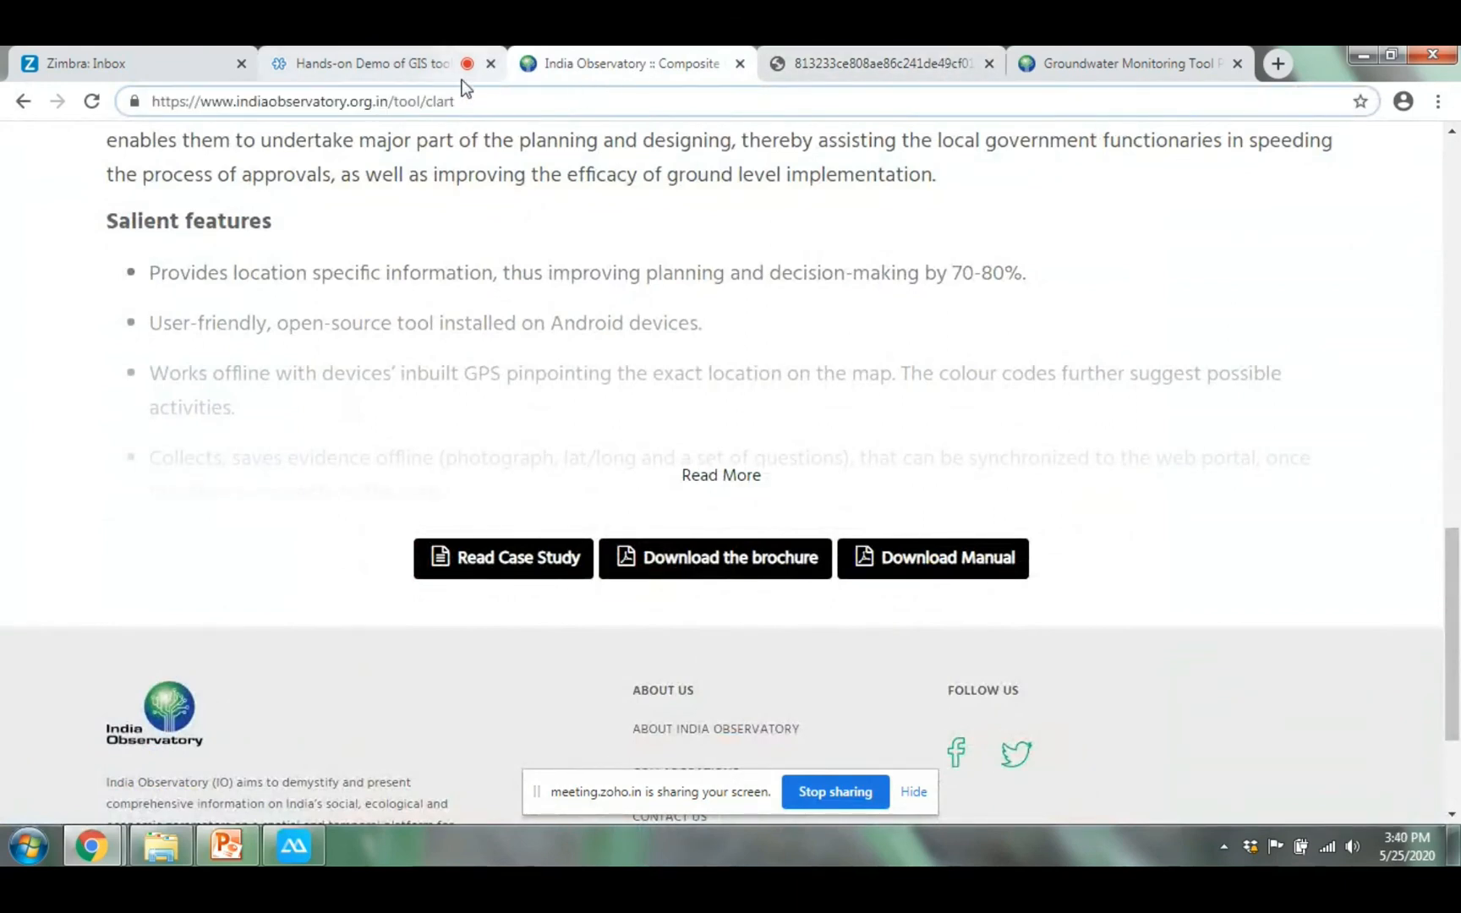
scroll(806, 499, "up", 12)
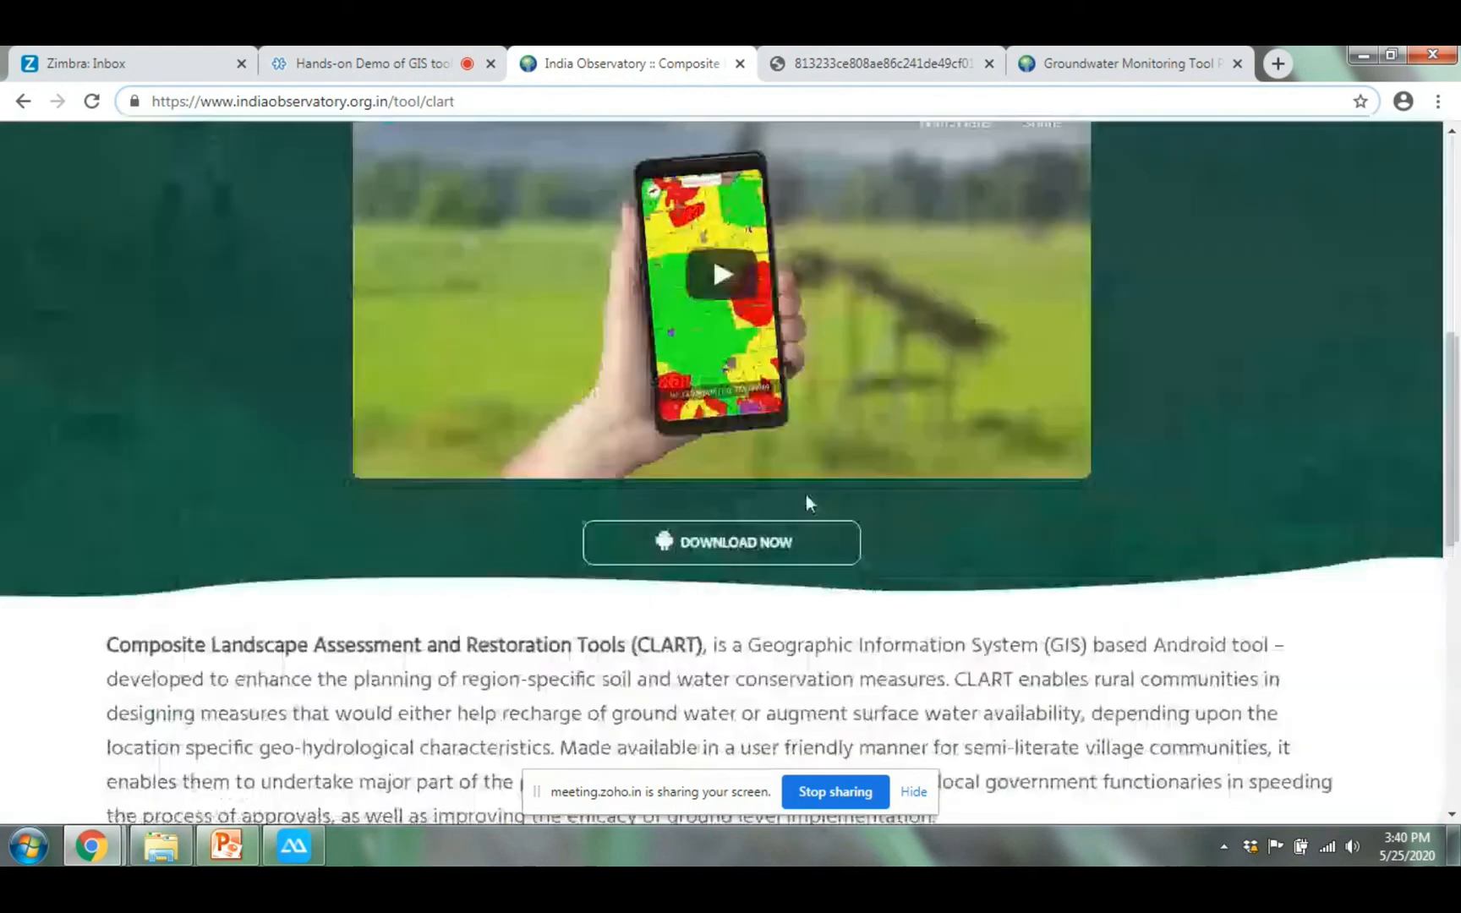
scroll(809, 496, "down", 6)
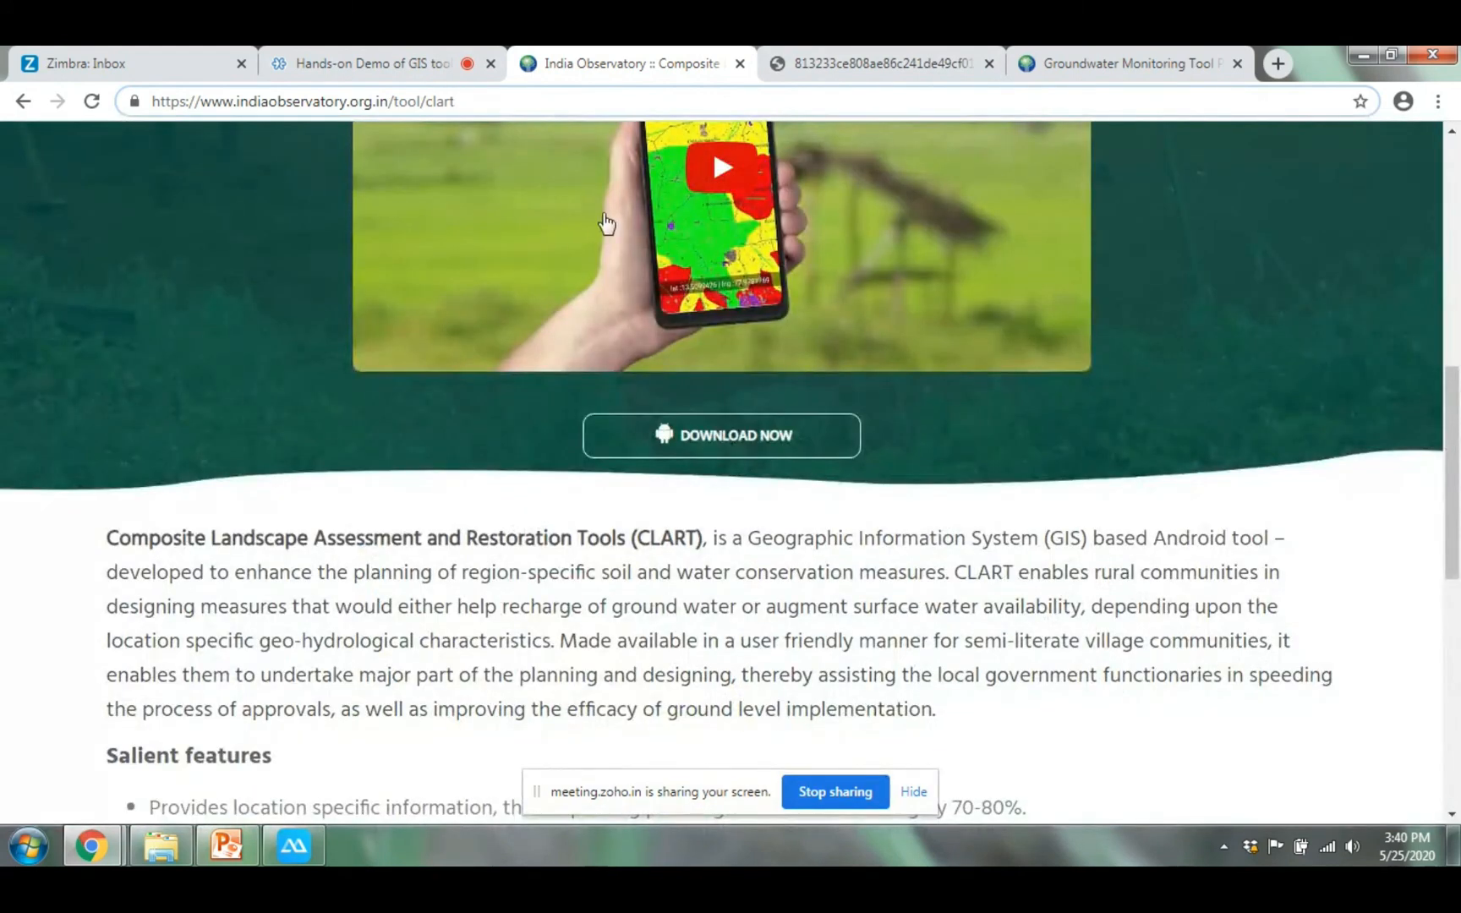
left_click(879, 64)
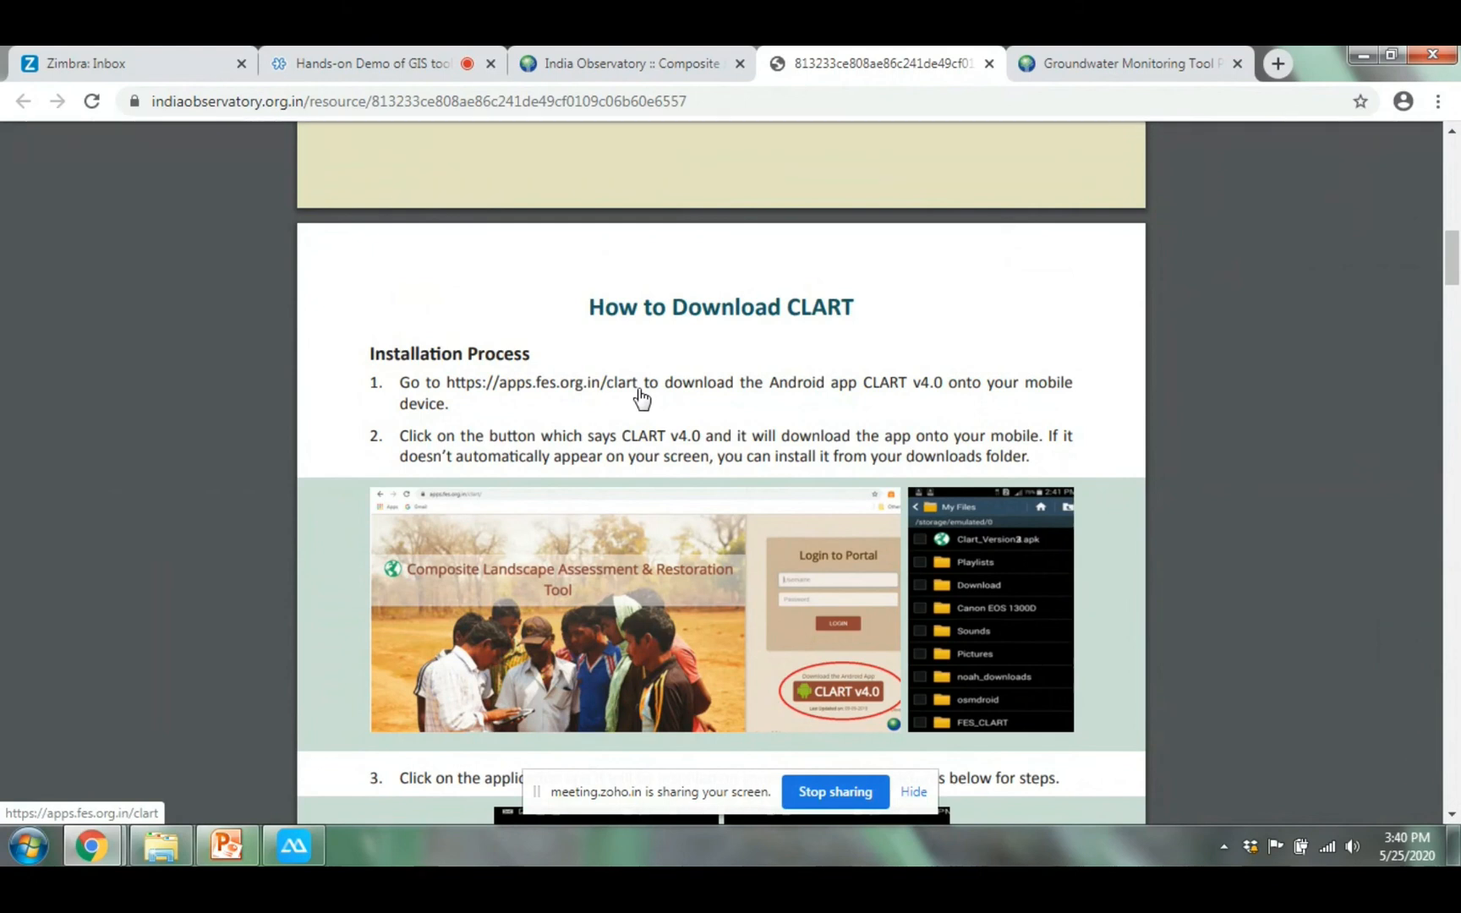
Scroll the manual past the installation screenshots to 'HOW TO USE CLART', then minimize the browser
scroll(678, 444, "down", 7)
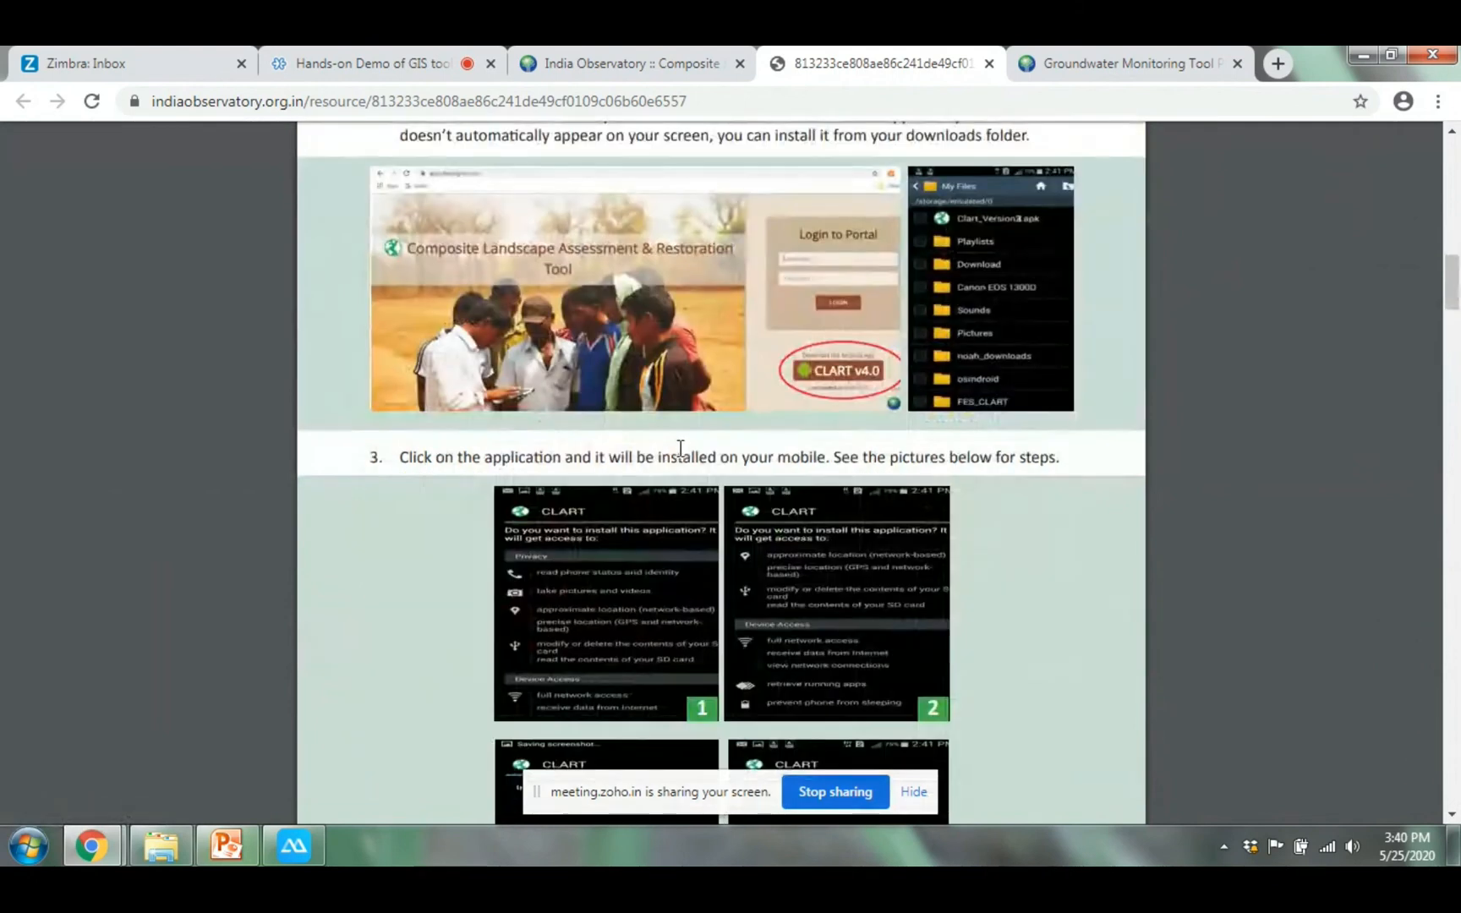
scroll(678, 444, "up", 2)
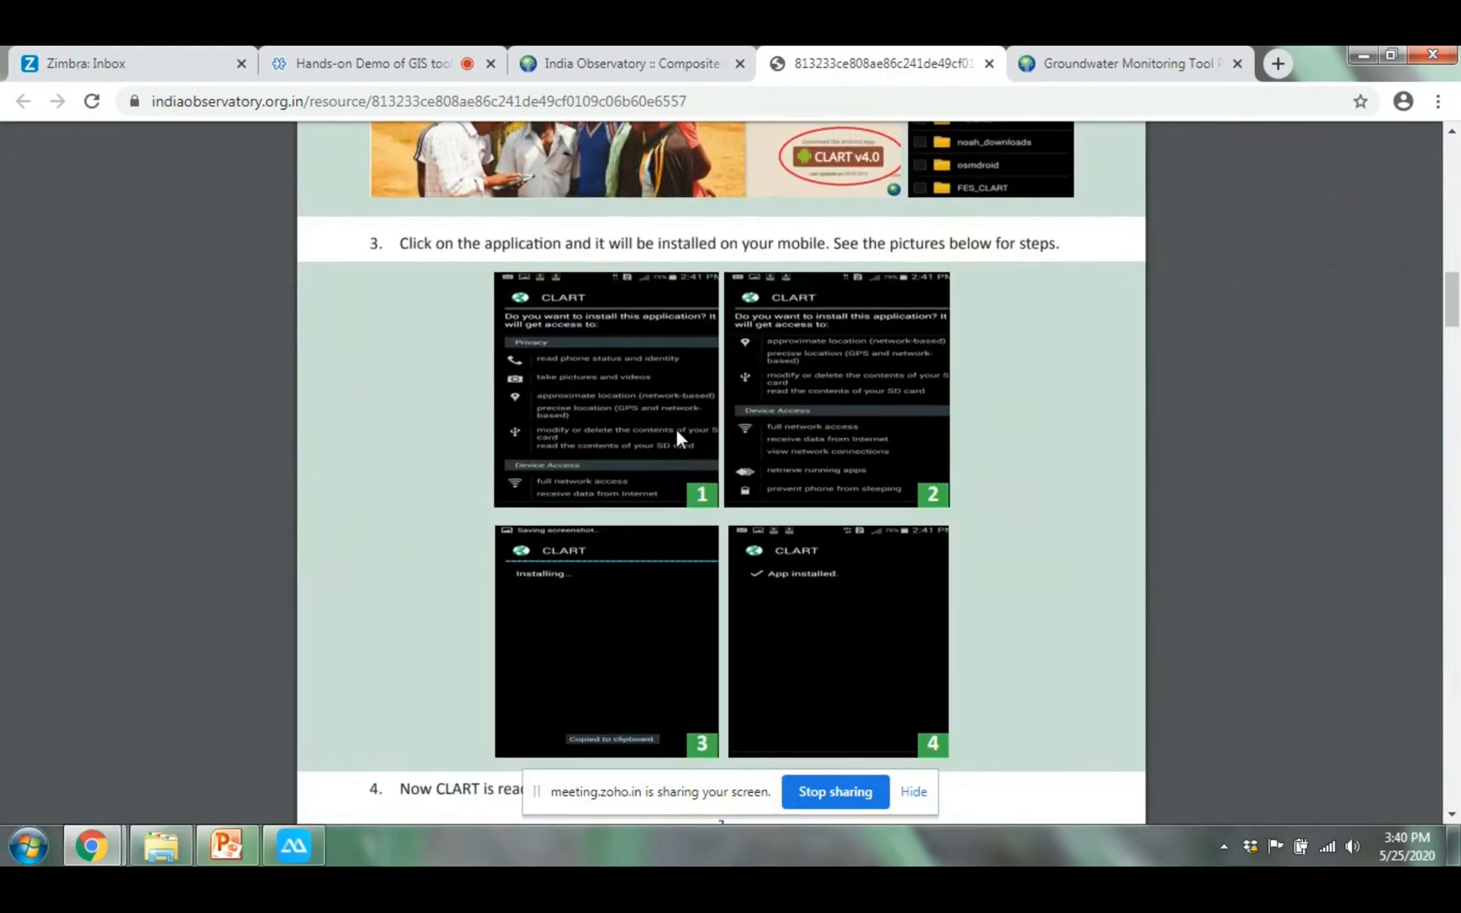
scroll(673, 430, "up", 3)
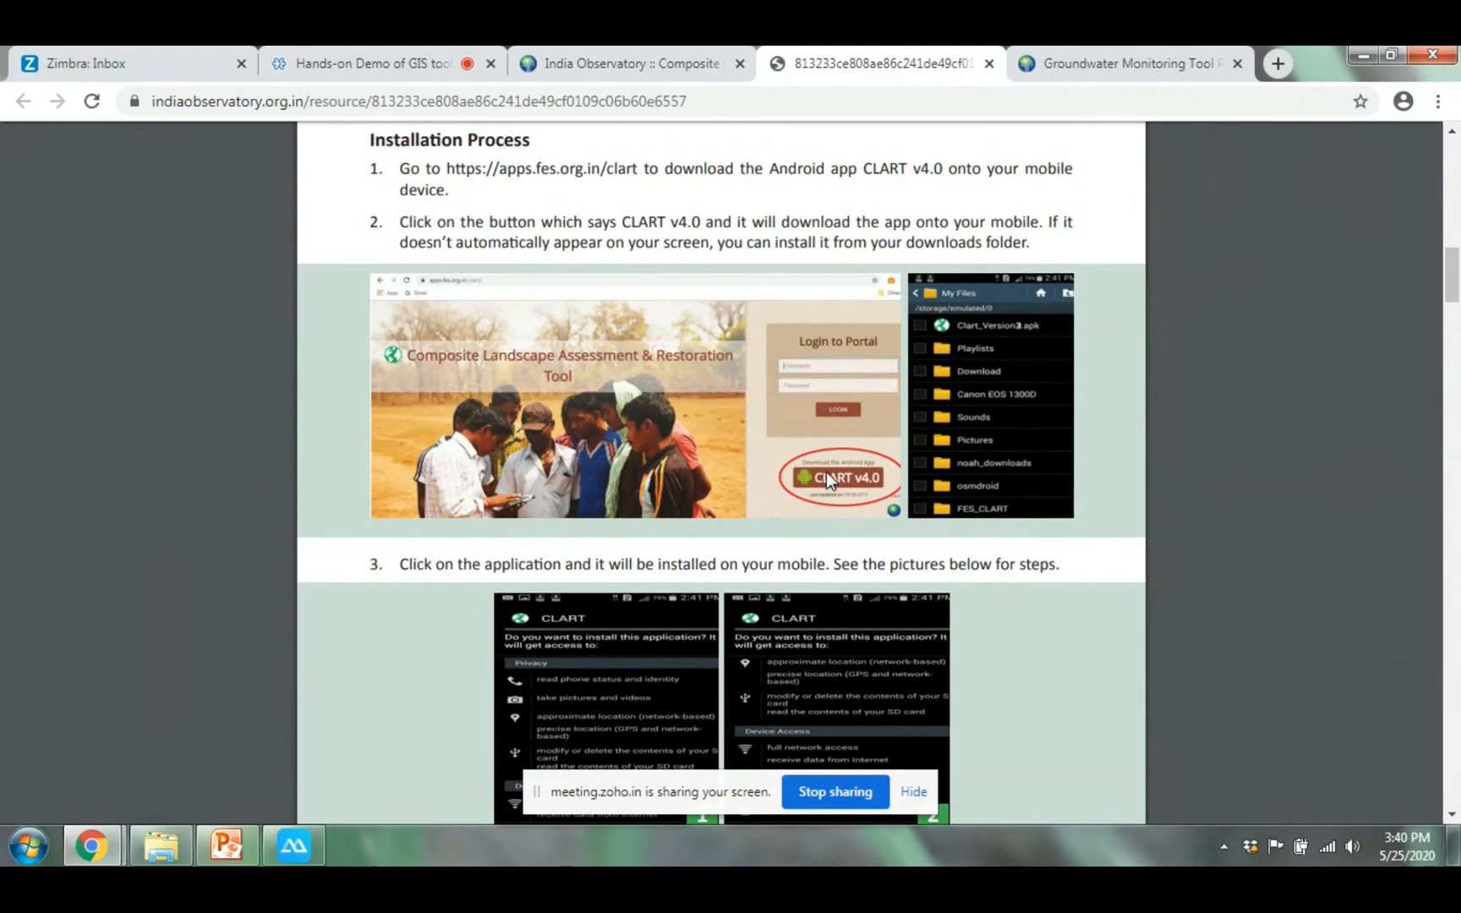
scroll(826, 472, "down", 2)
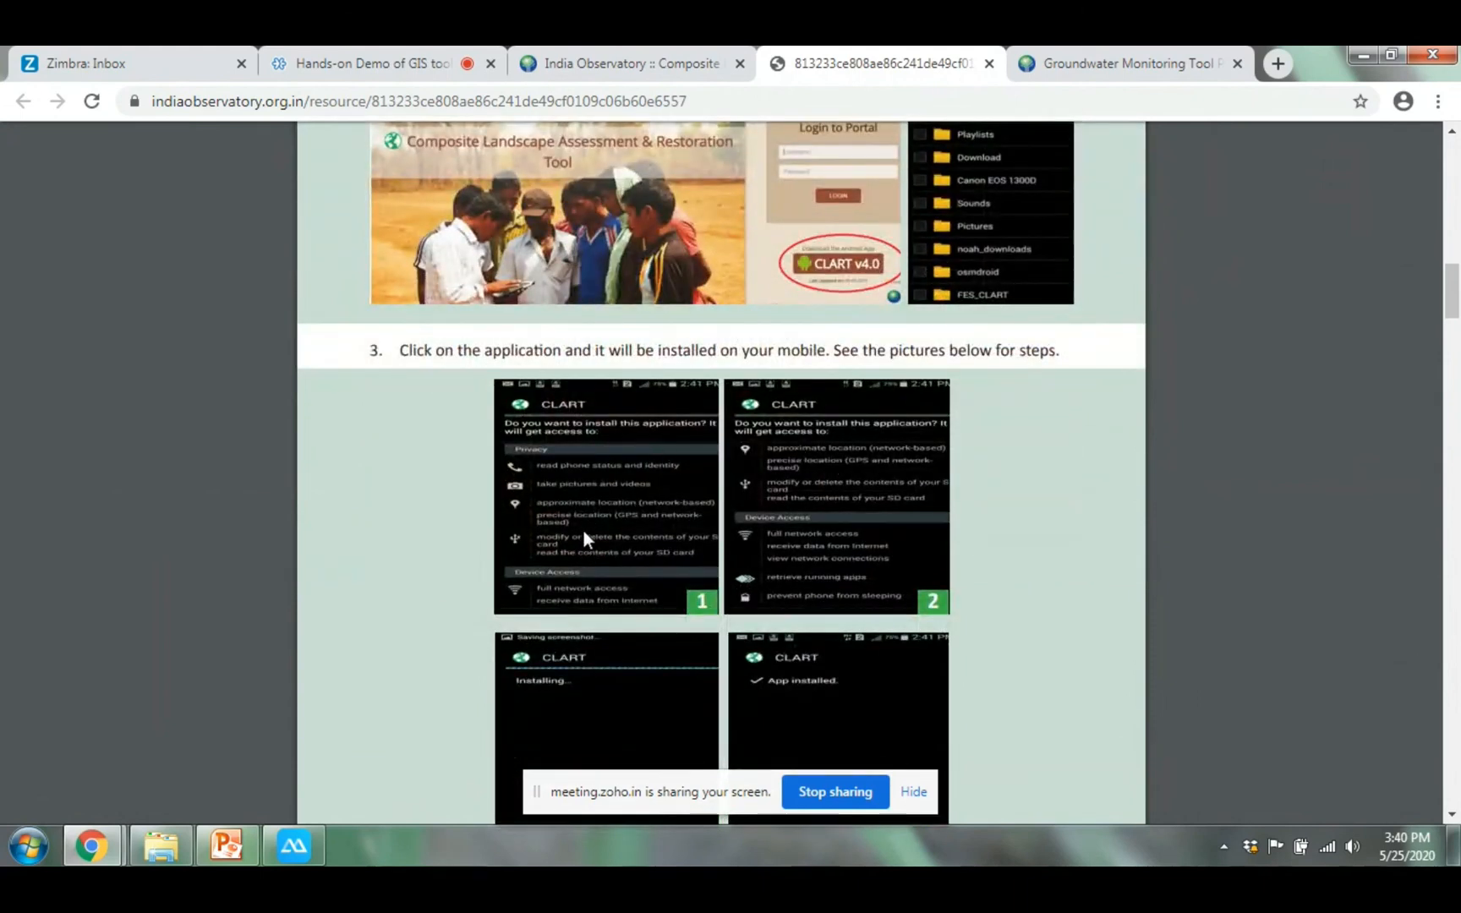
scroll(583, 623, "down", 2)
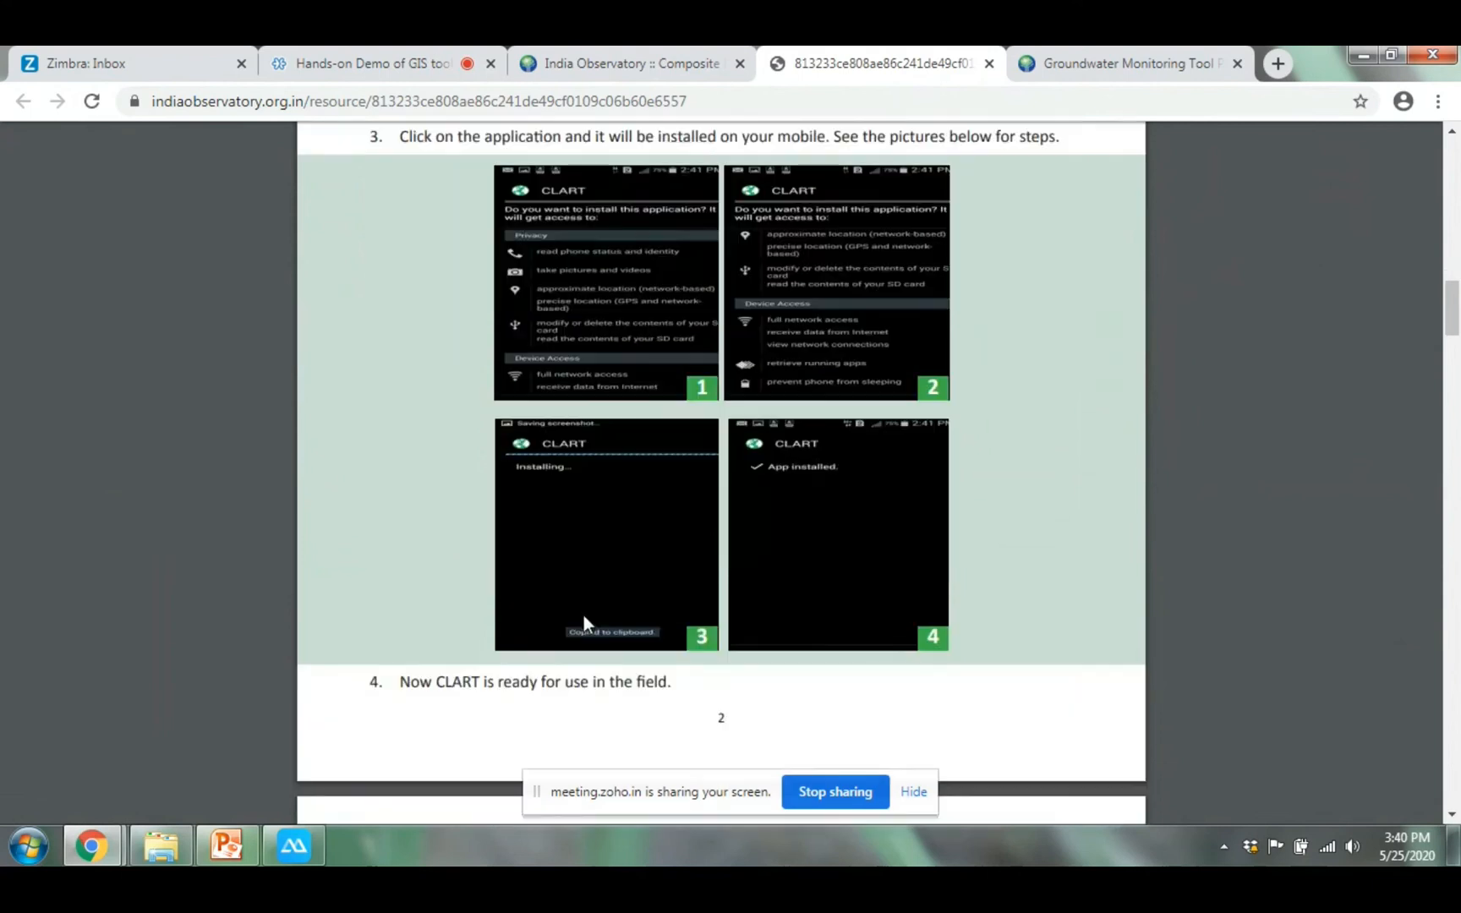
scroll(834, 501, "down", 6)
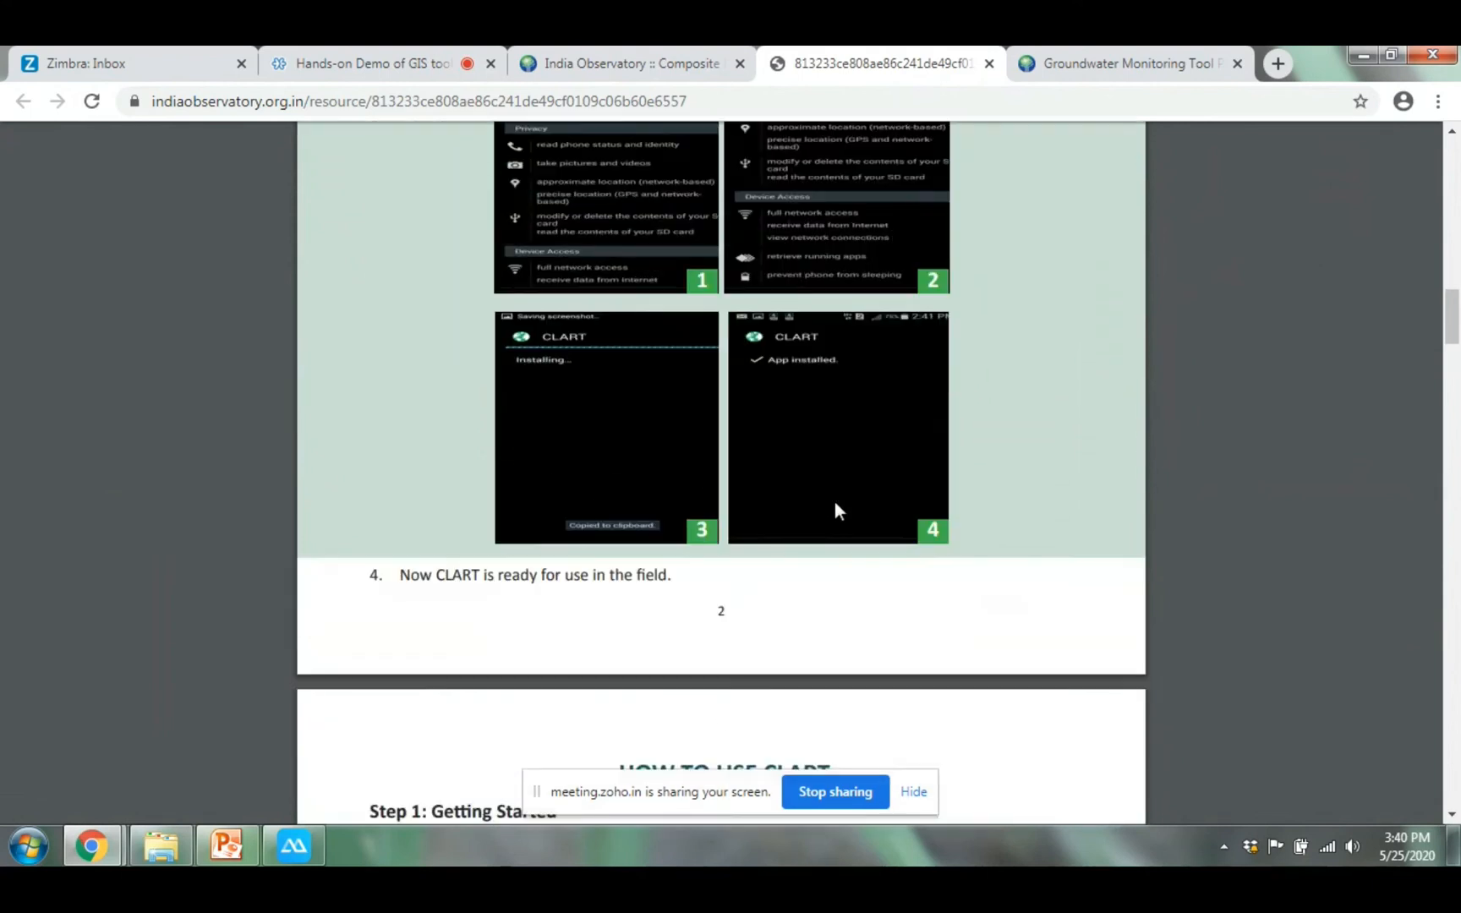
scroll(838, 502, "down", 1)
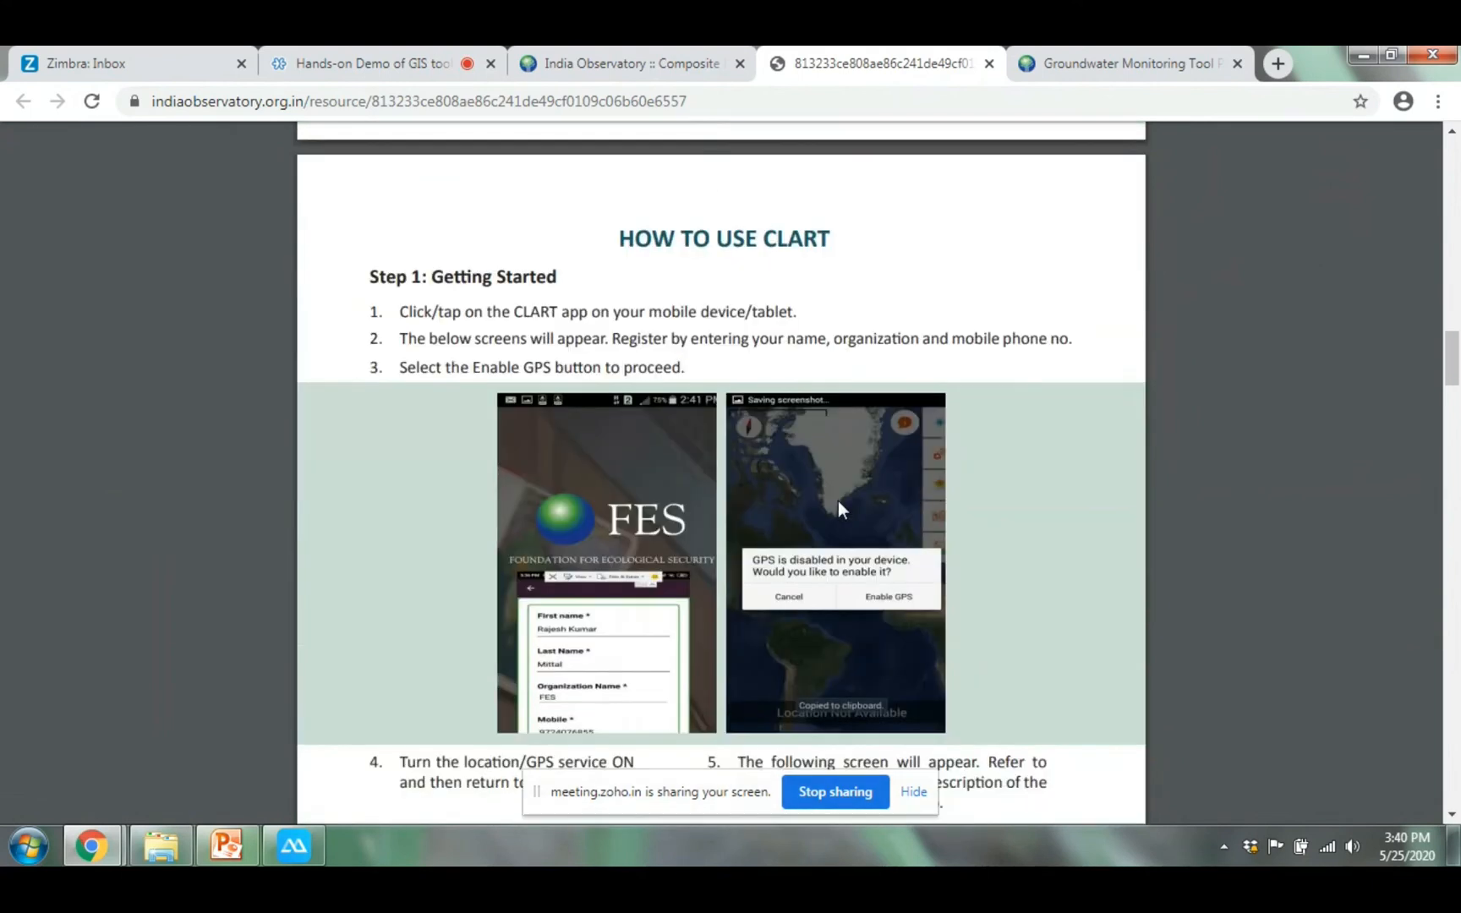
scroll(838, 500, "down", 1)
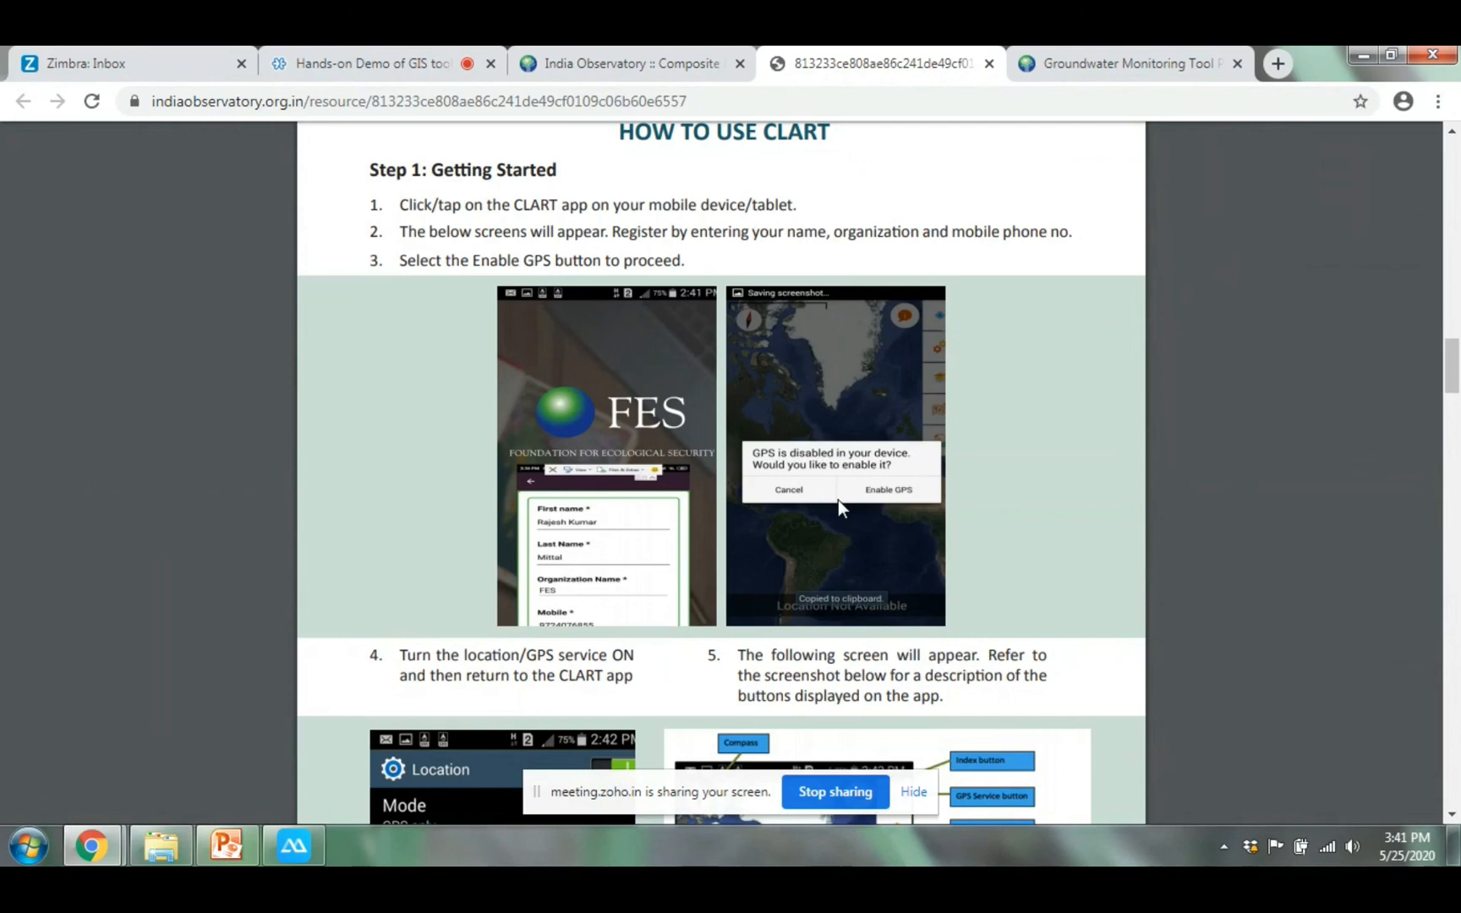
left_click(1365, 56)
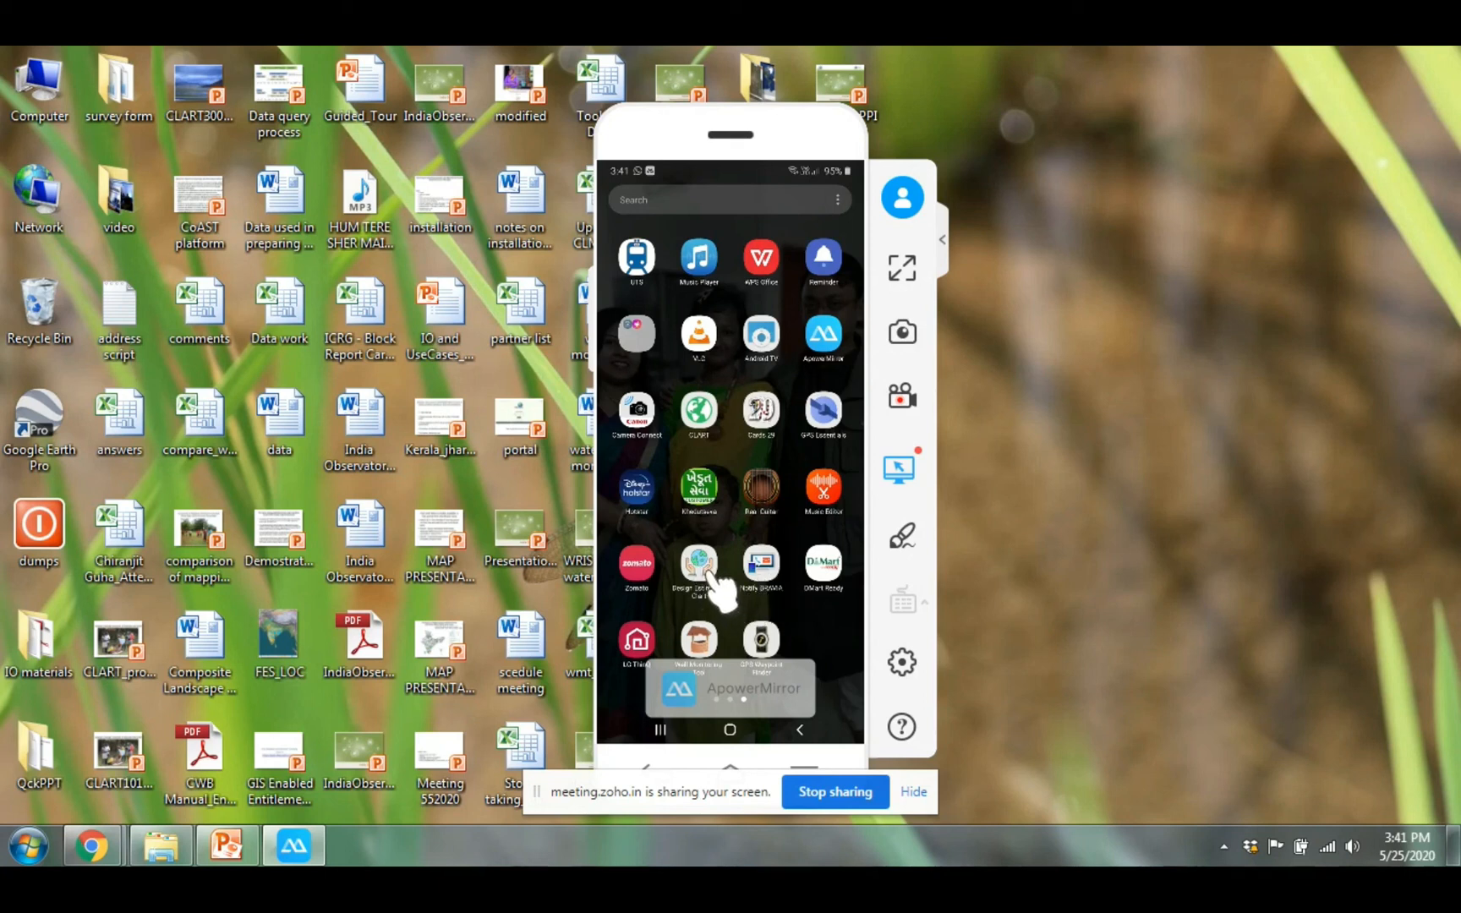
Launch the CLART (Design Estimate) app on the mirrored phone
left_click(709, 575)
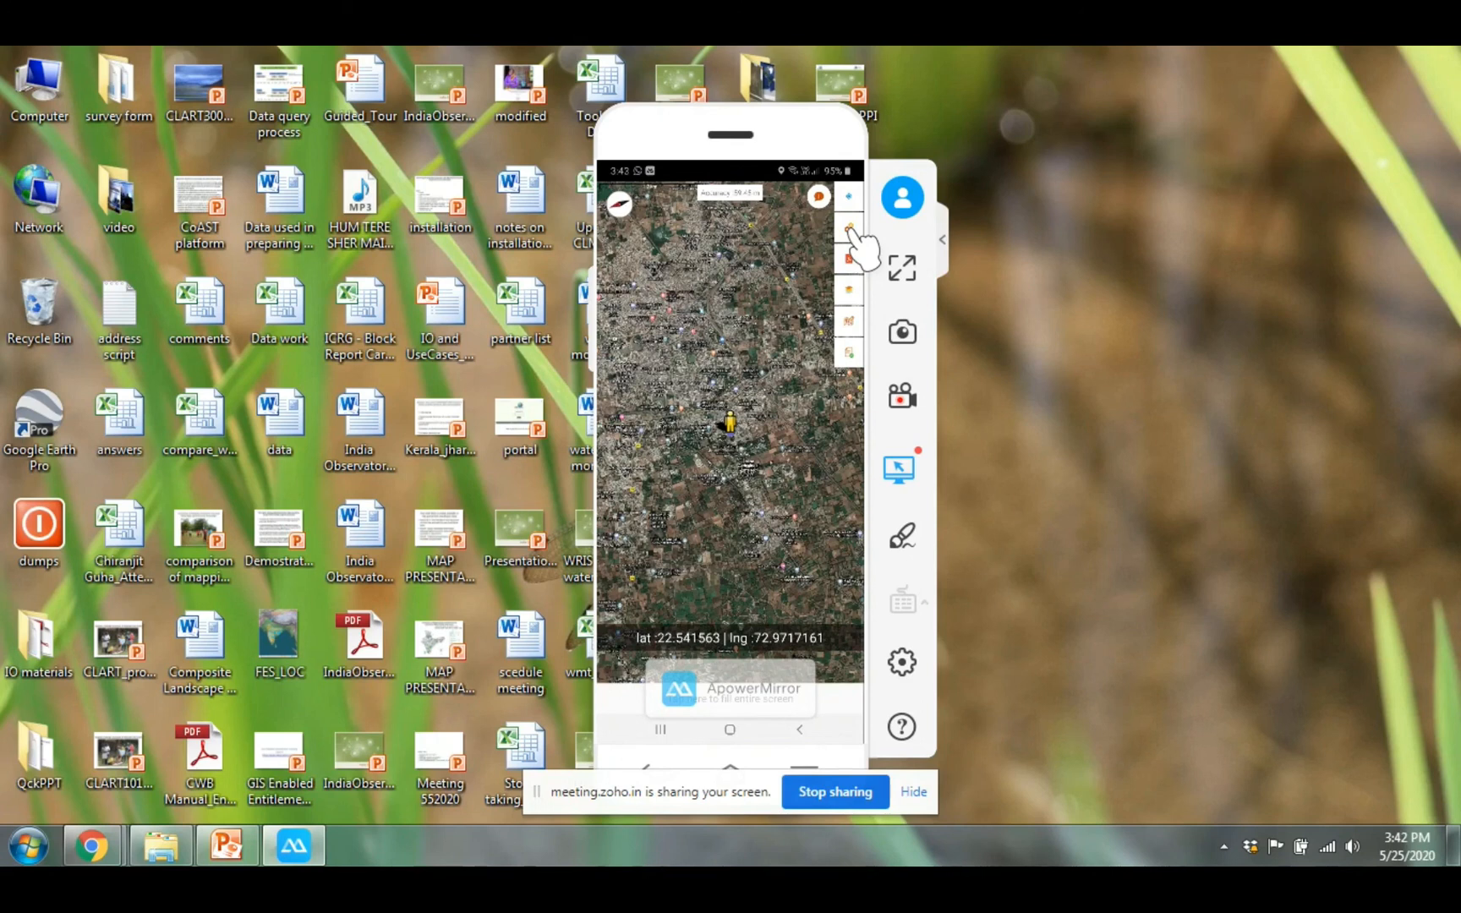
Choose Download Mbtile from the map settings to bring up the Select Region form
left_click(849, 226)
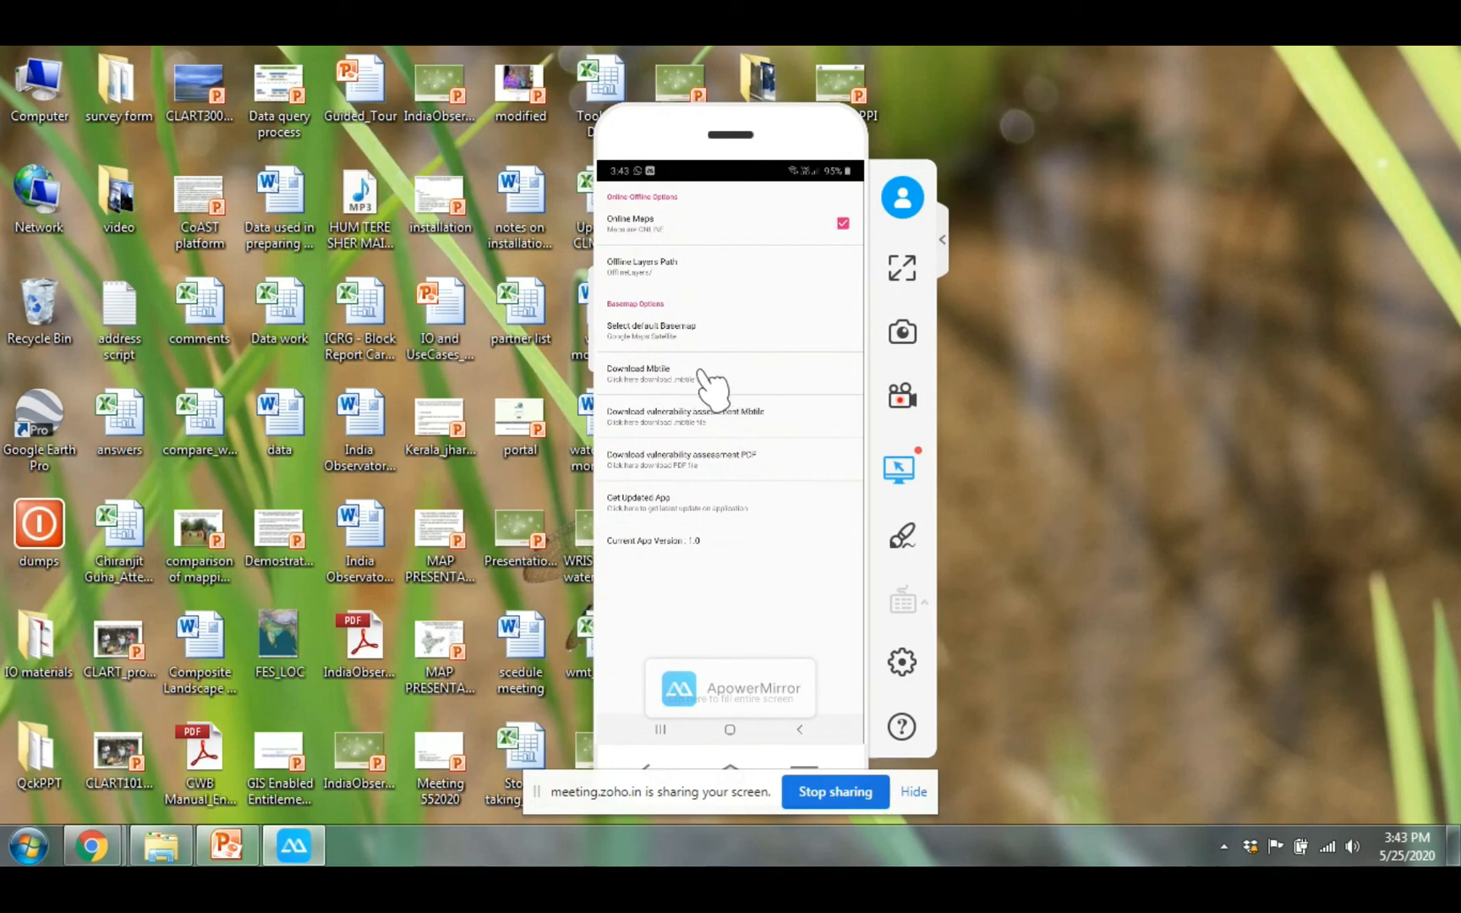
left_click(705, 375)
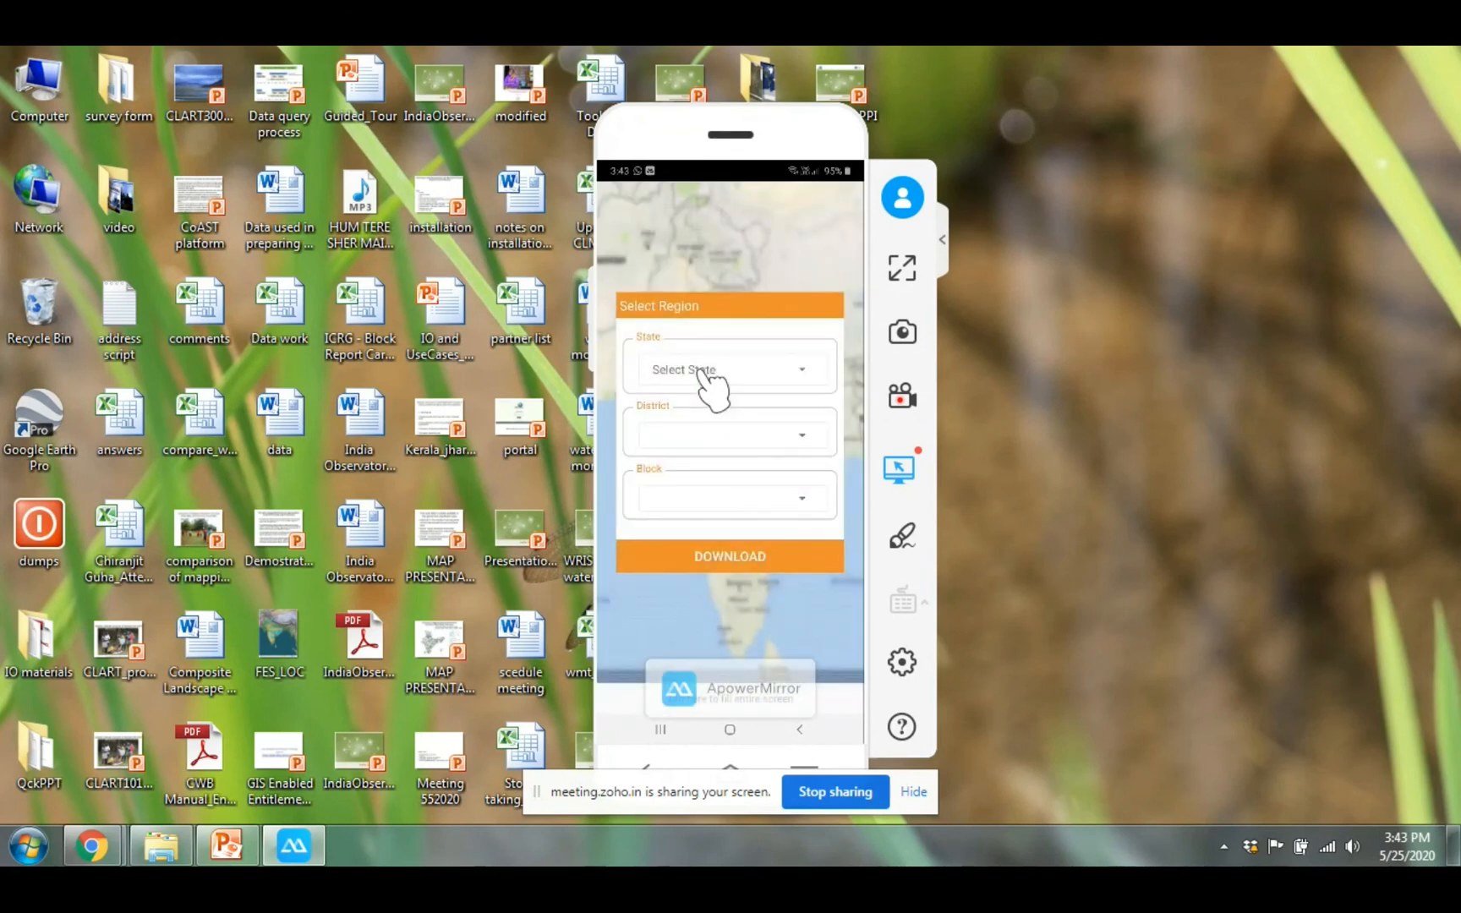
Open the Select State list and scroll through the available states
left_click(703, 372)
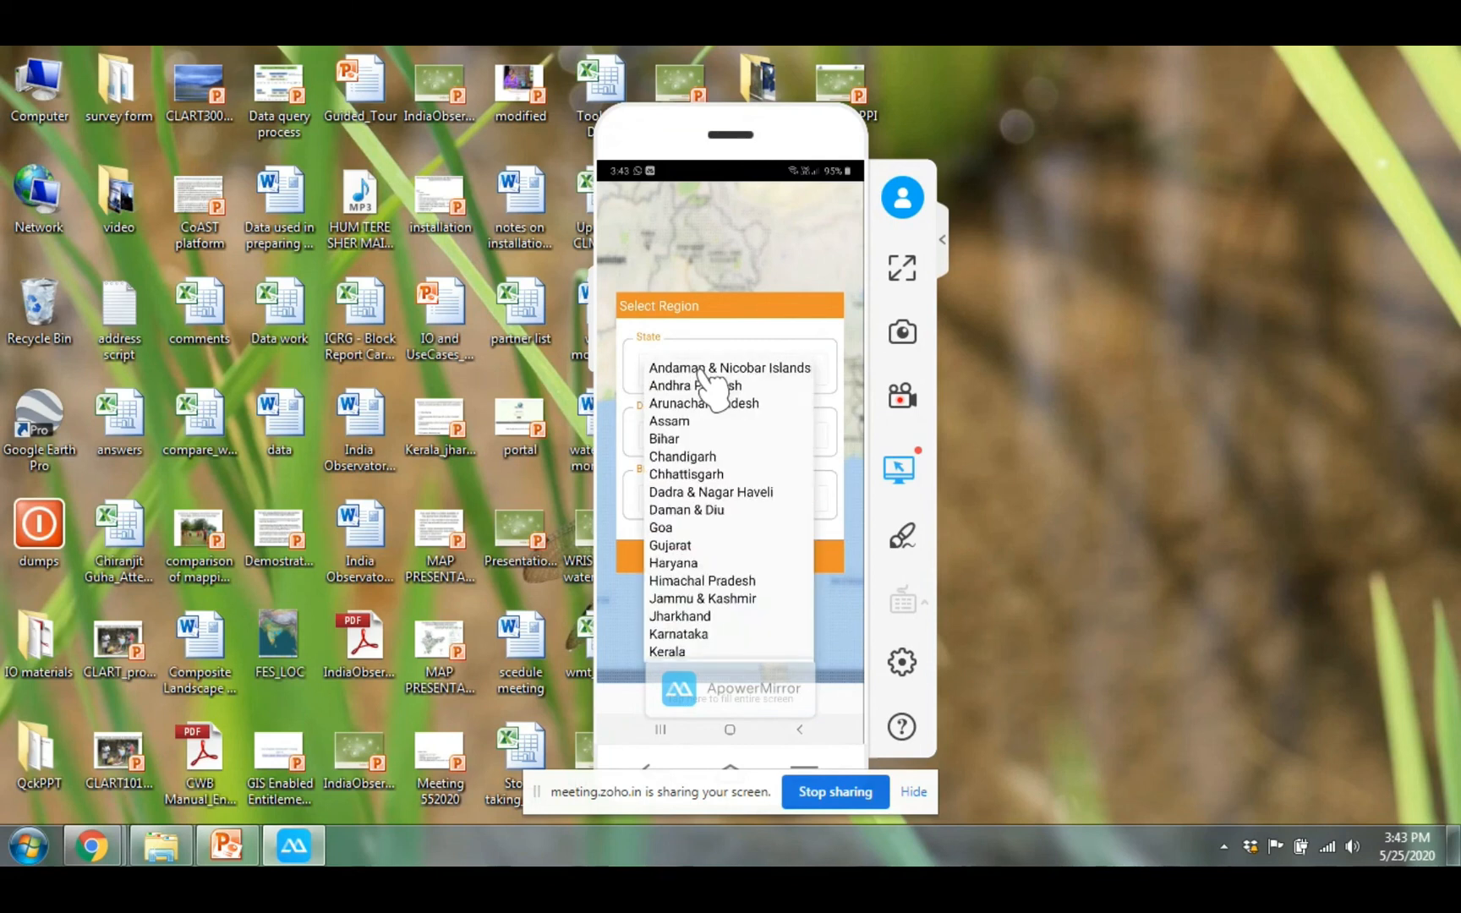
scroll(709, 385, "down", 3)
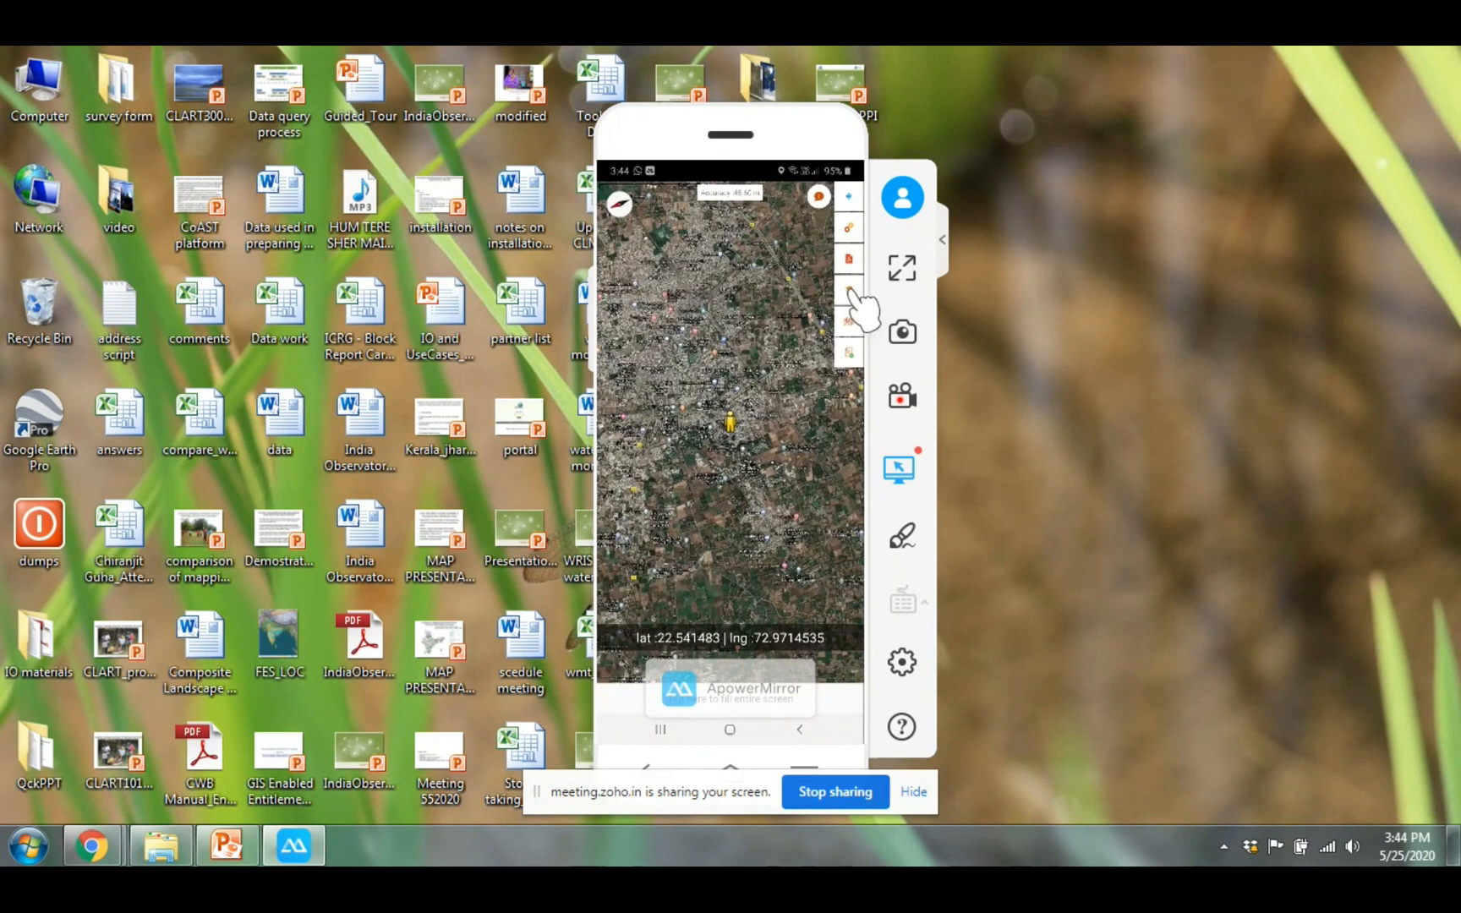
Load the Gujarat_Anand_Anand.mbtiles offline layer onto the map
left_click(850, 290)
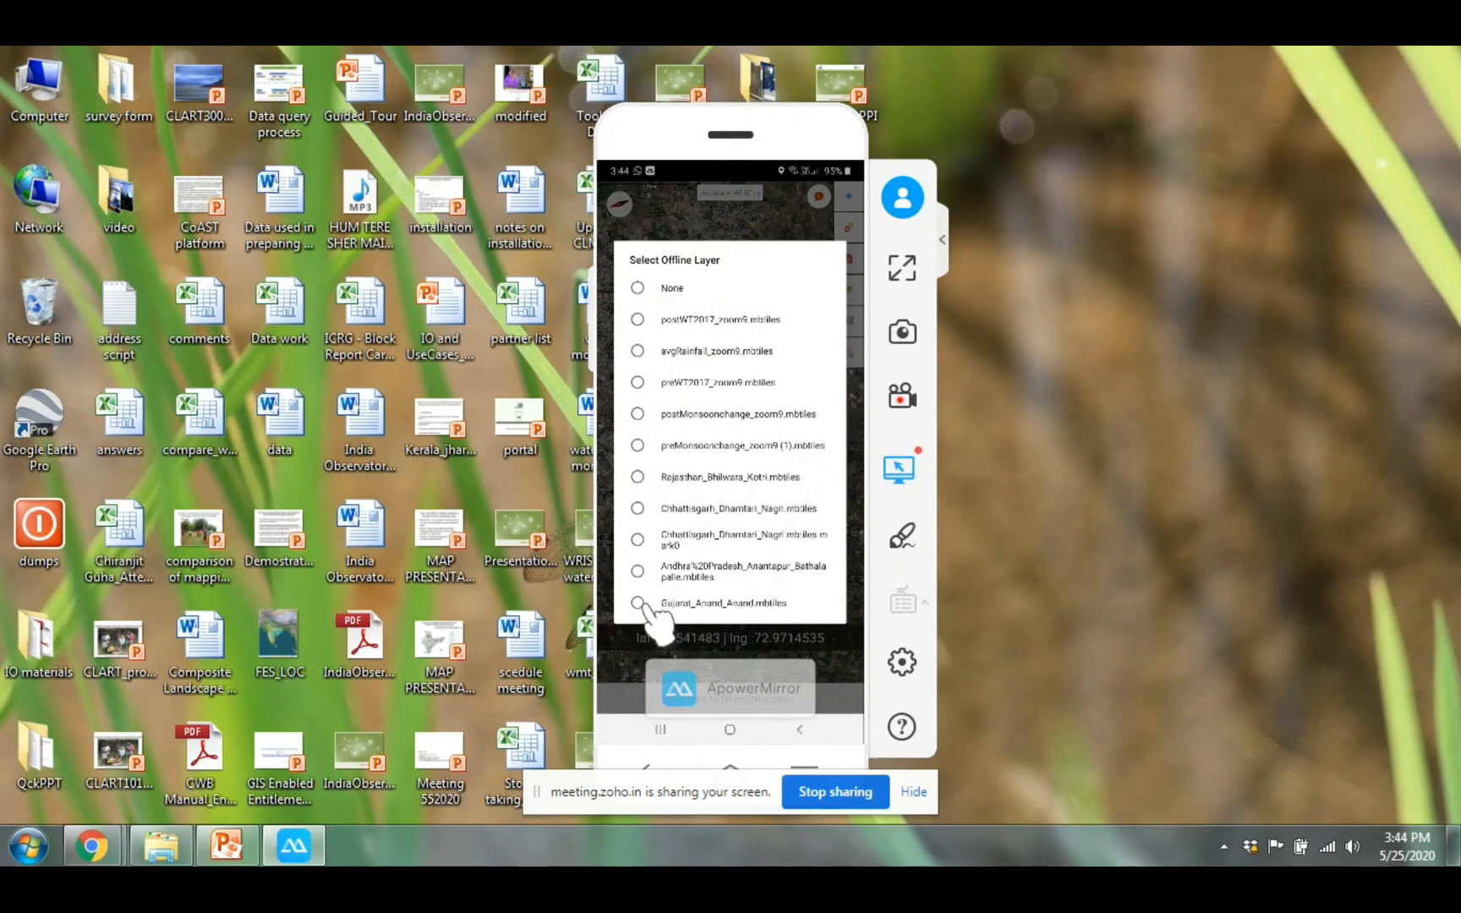
left_click(699, 603)
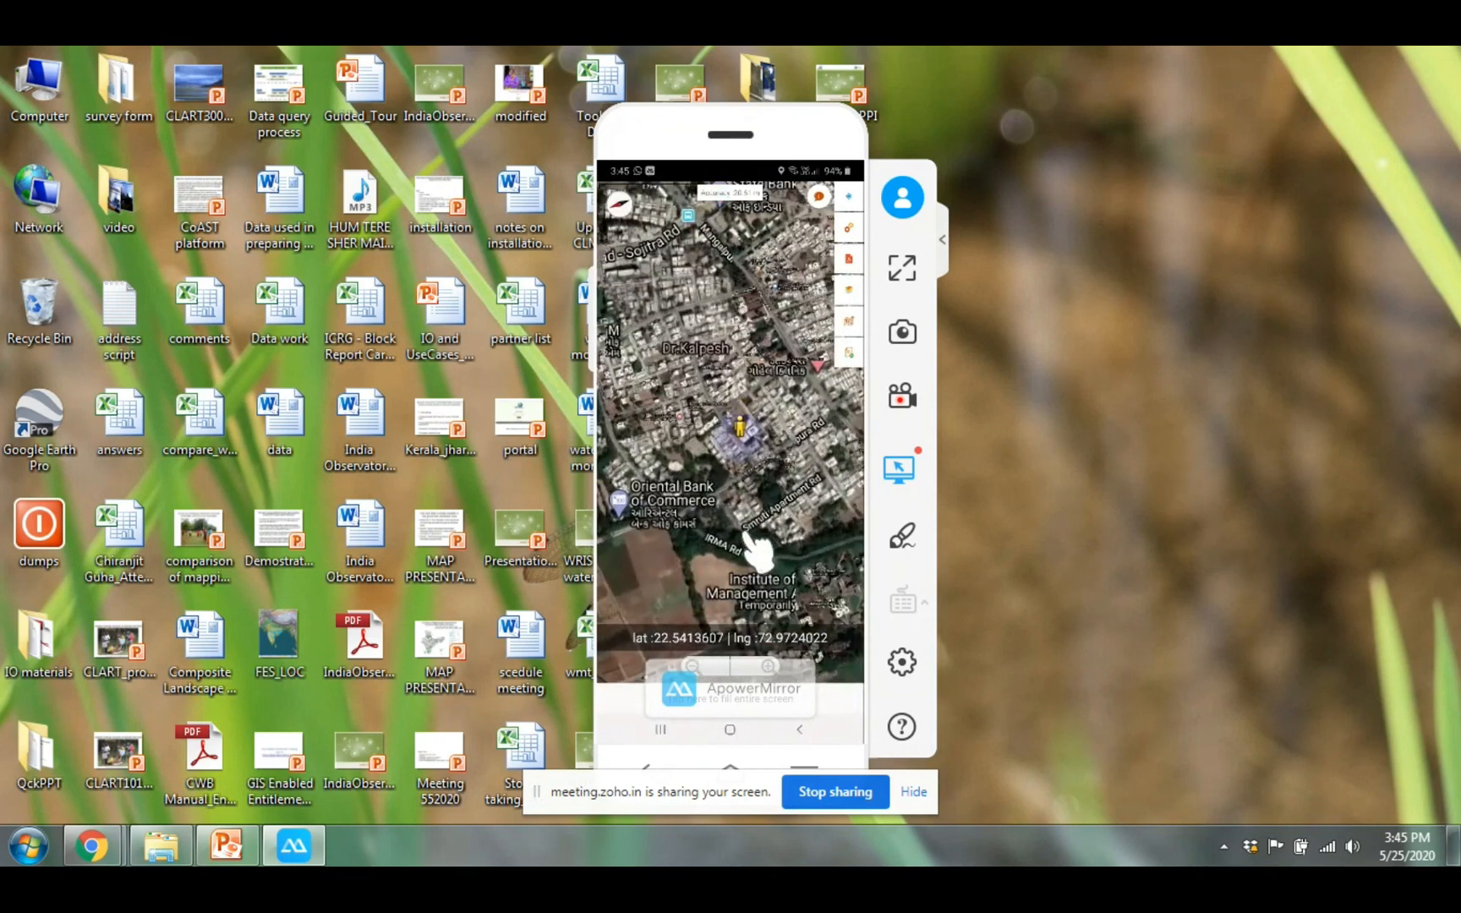
Zoom the map in around the current location and show the recharge and exposure colour legend
double_click(746, 434)
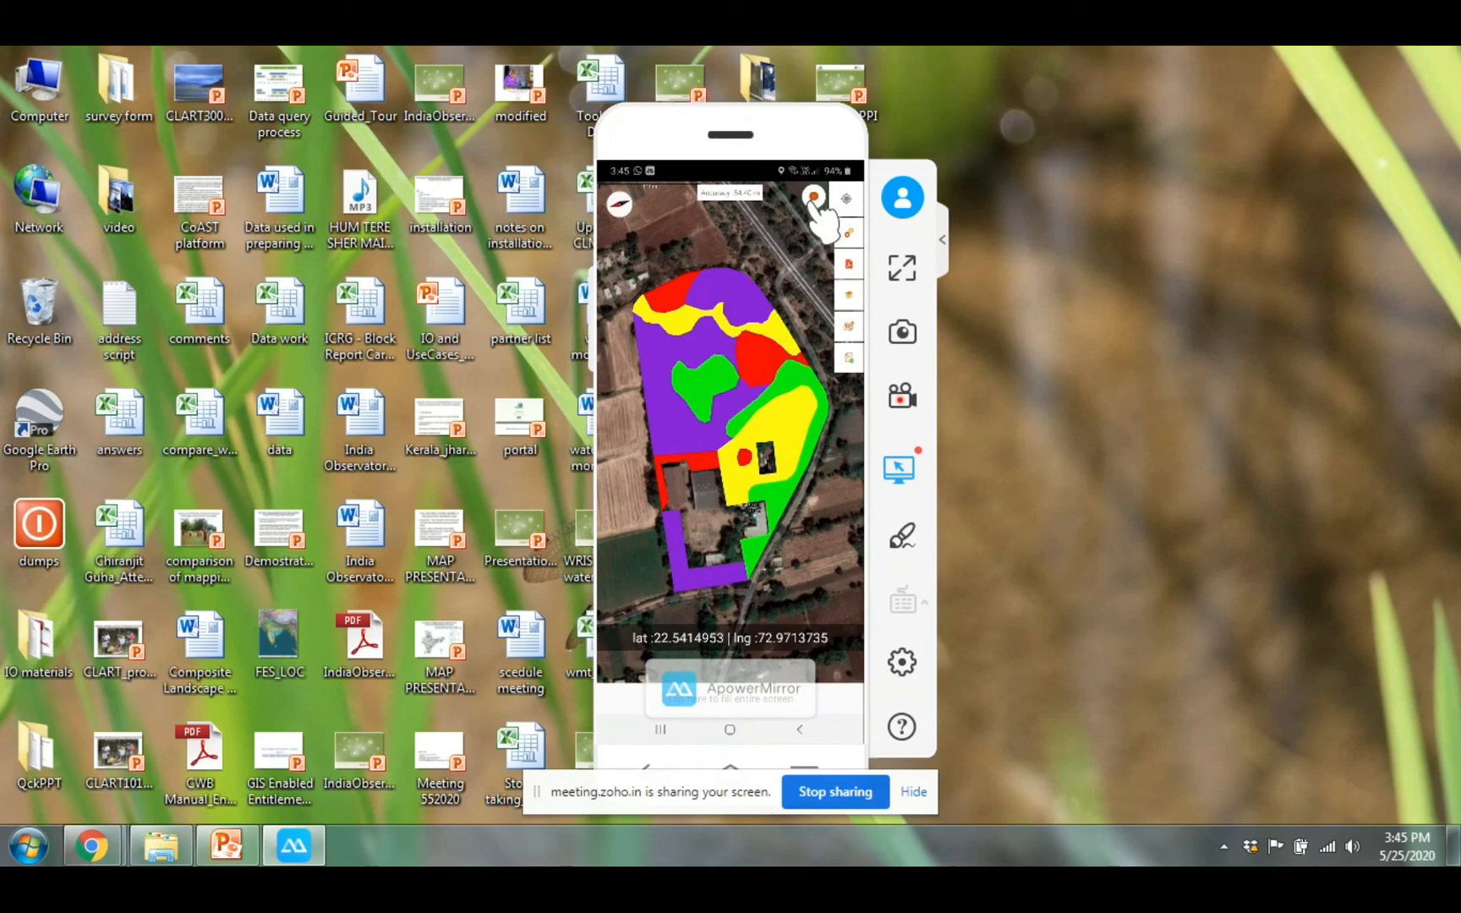
left_click(814, 198)
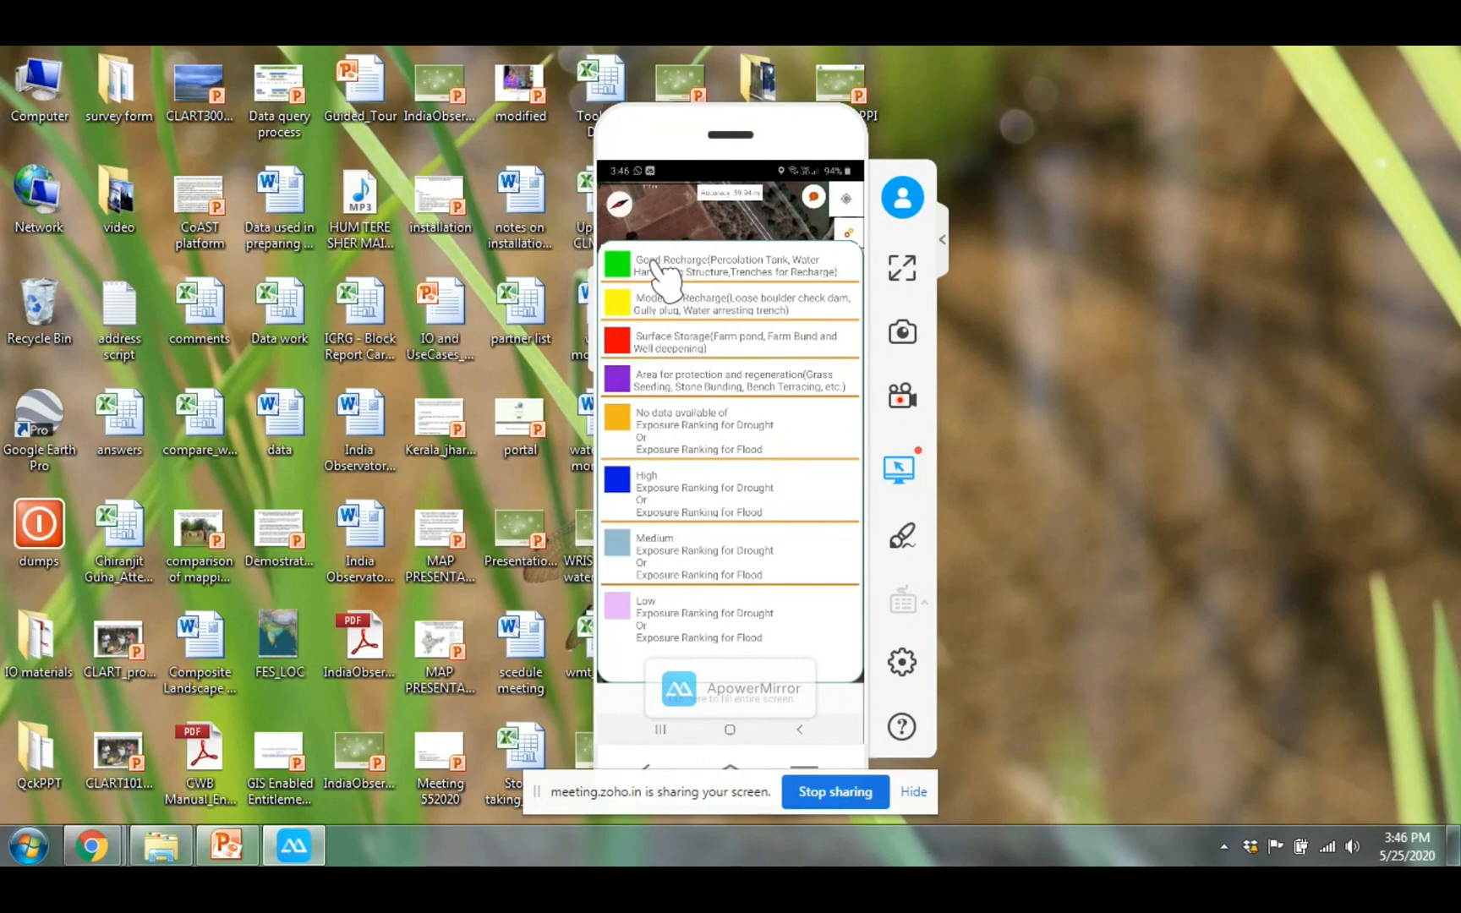
Close the legend and capture the coloured zone map snapshot into the Clart Questionnaire
left_click(670, 378)
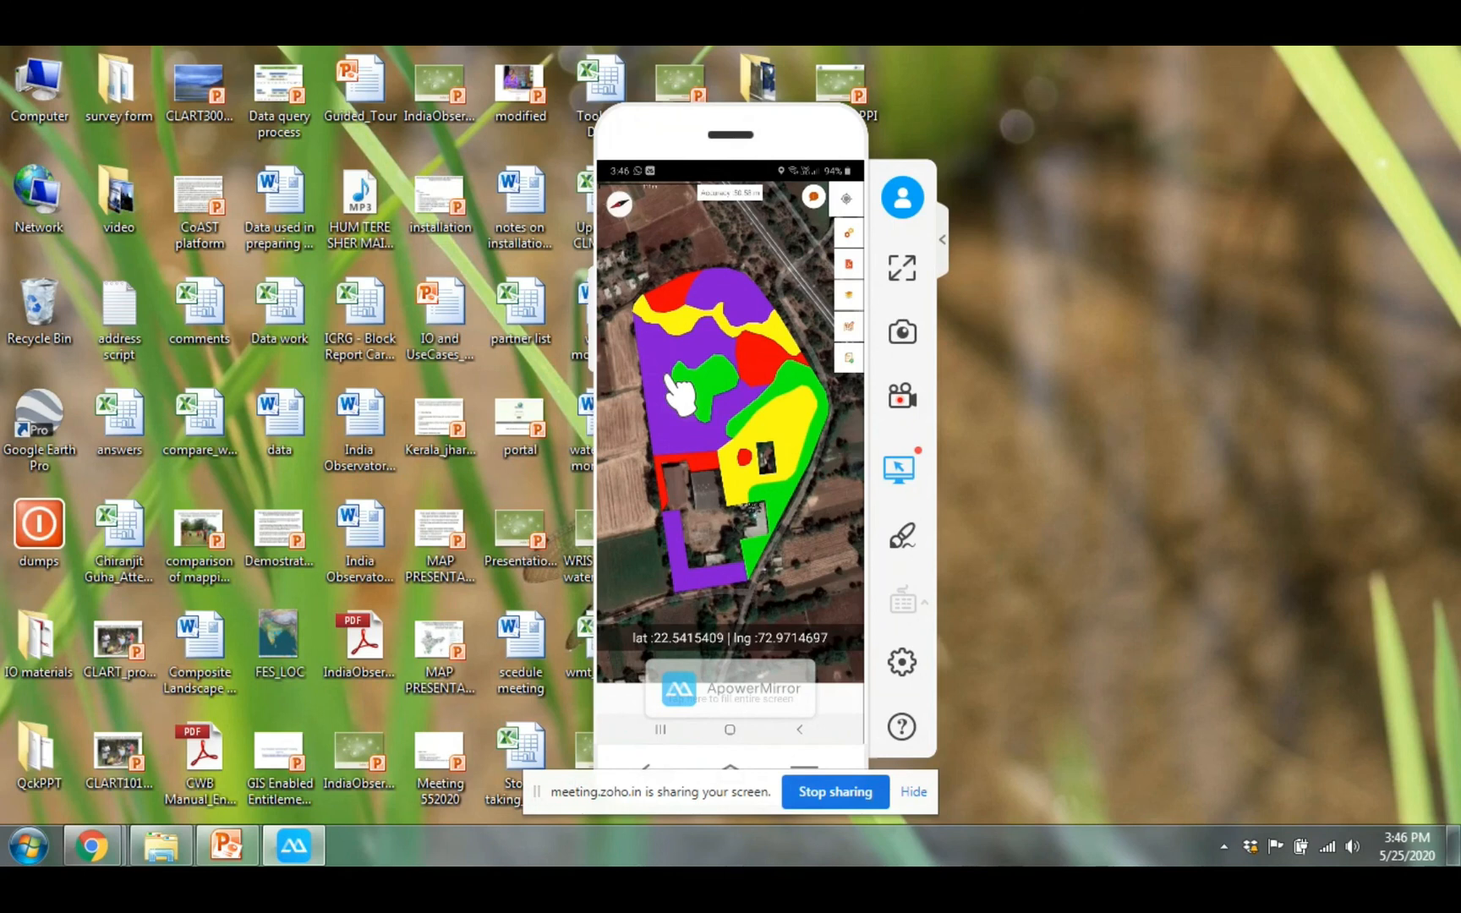
left_click(850, 327)
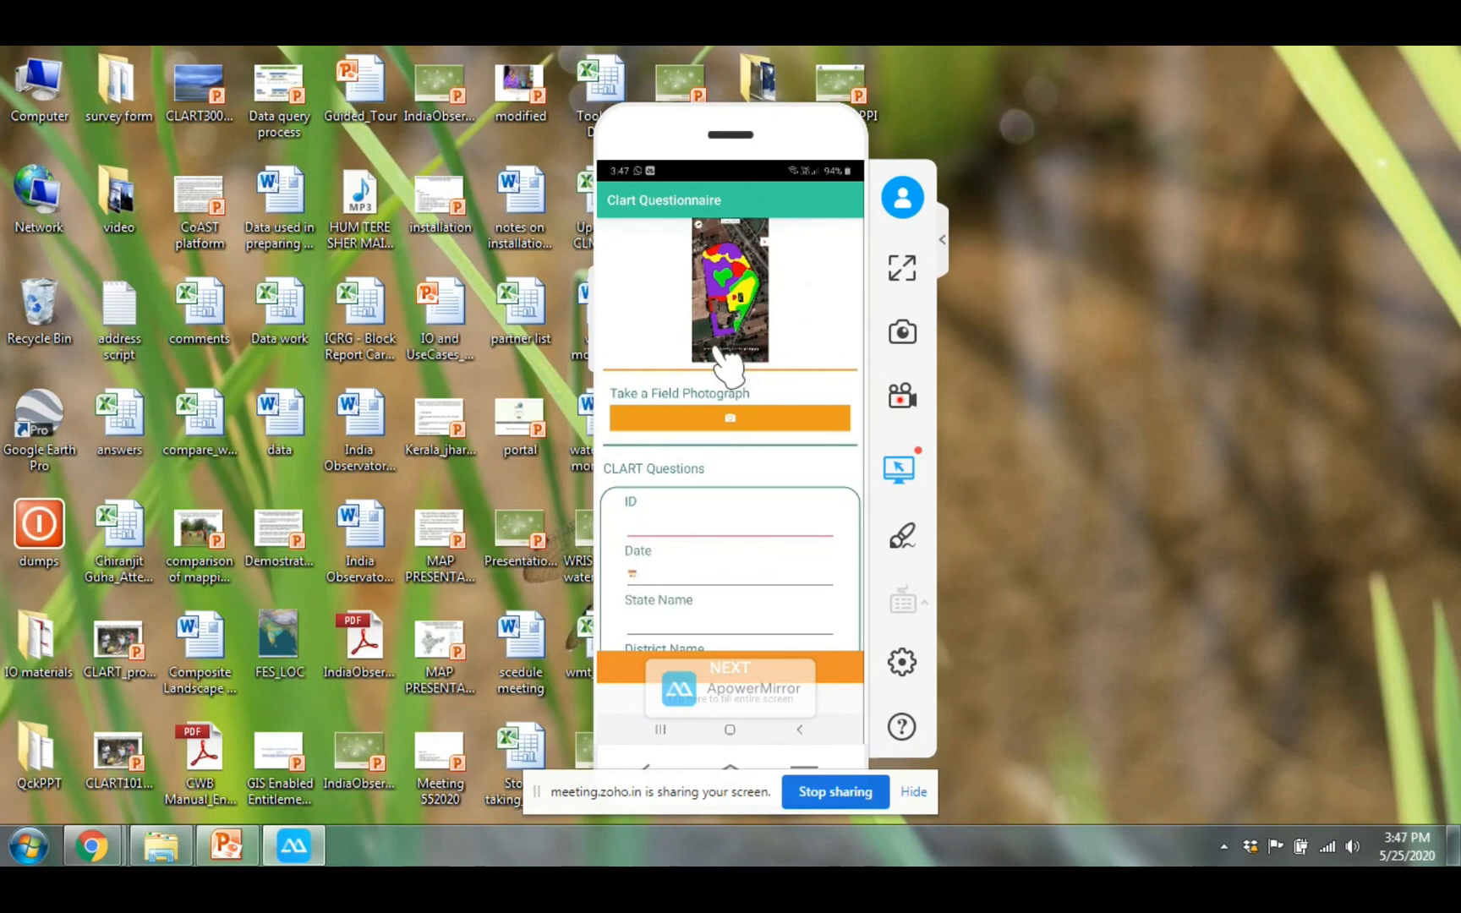
Take a field photograph for the questionnaire, then move down to the ID question
left_click(751, 421)
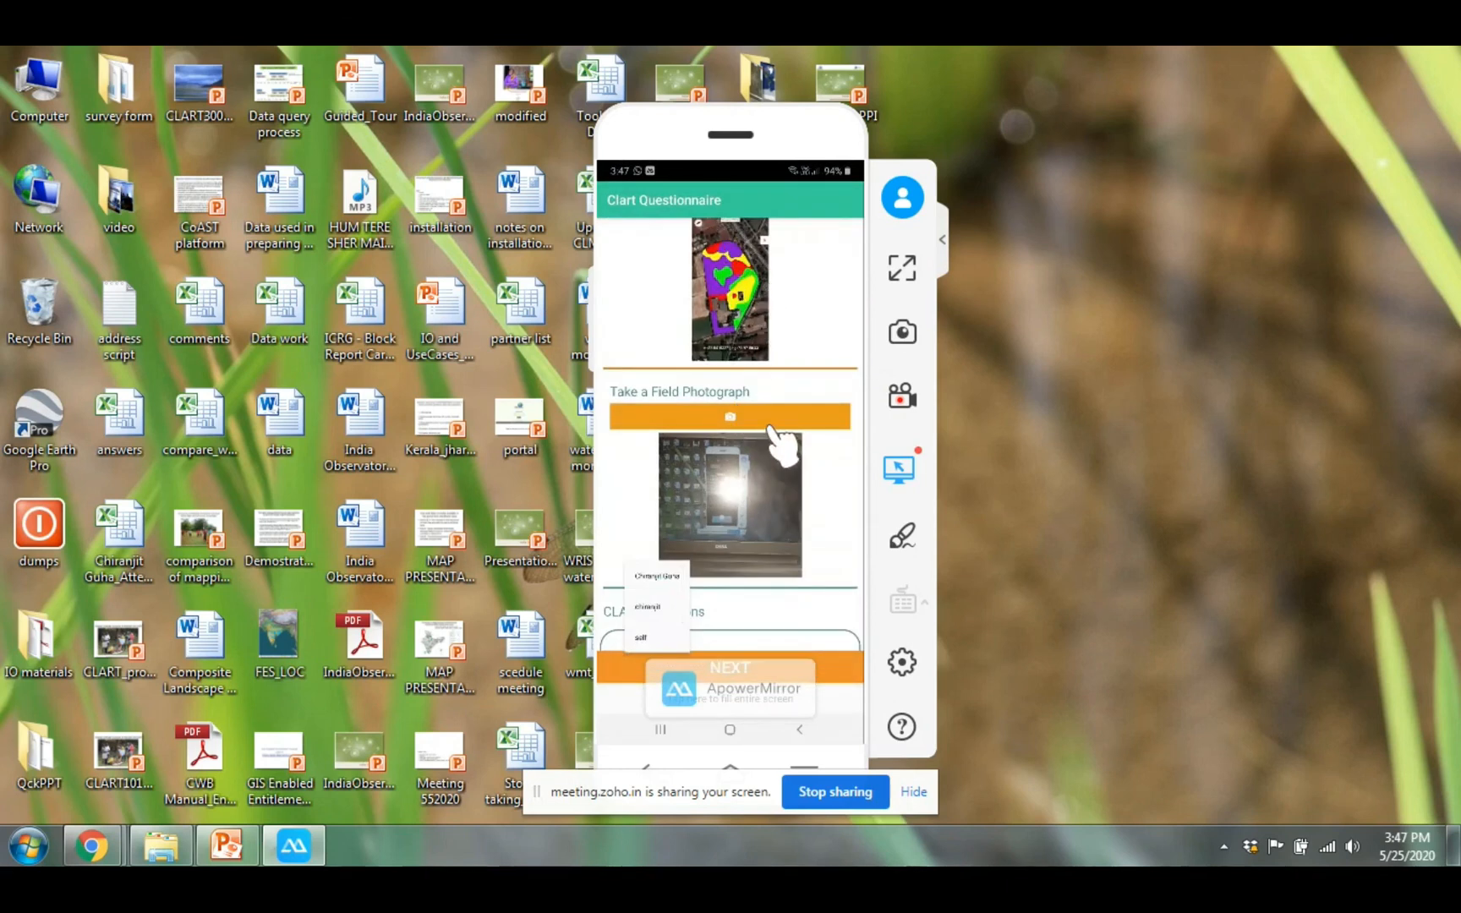
scroll(782, 444, "down", 5)
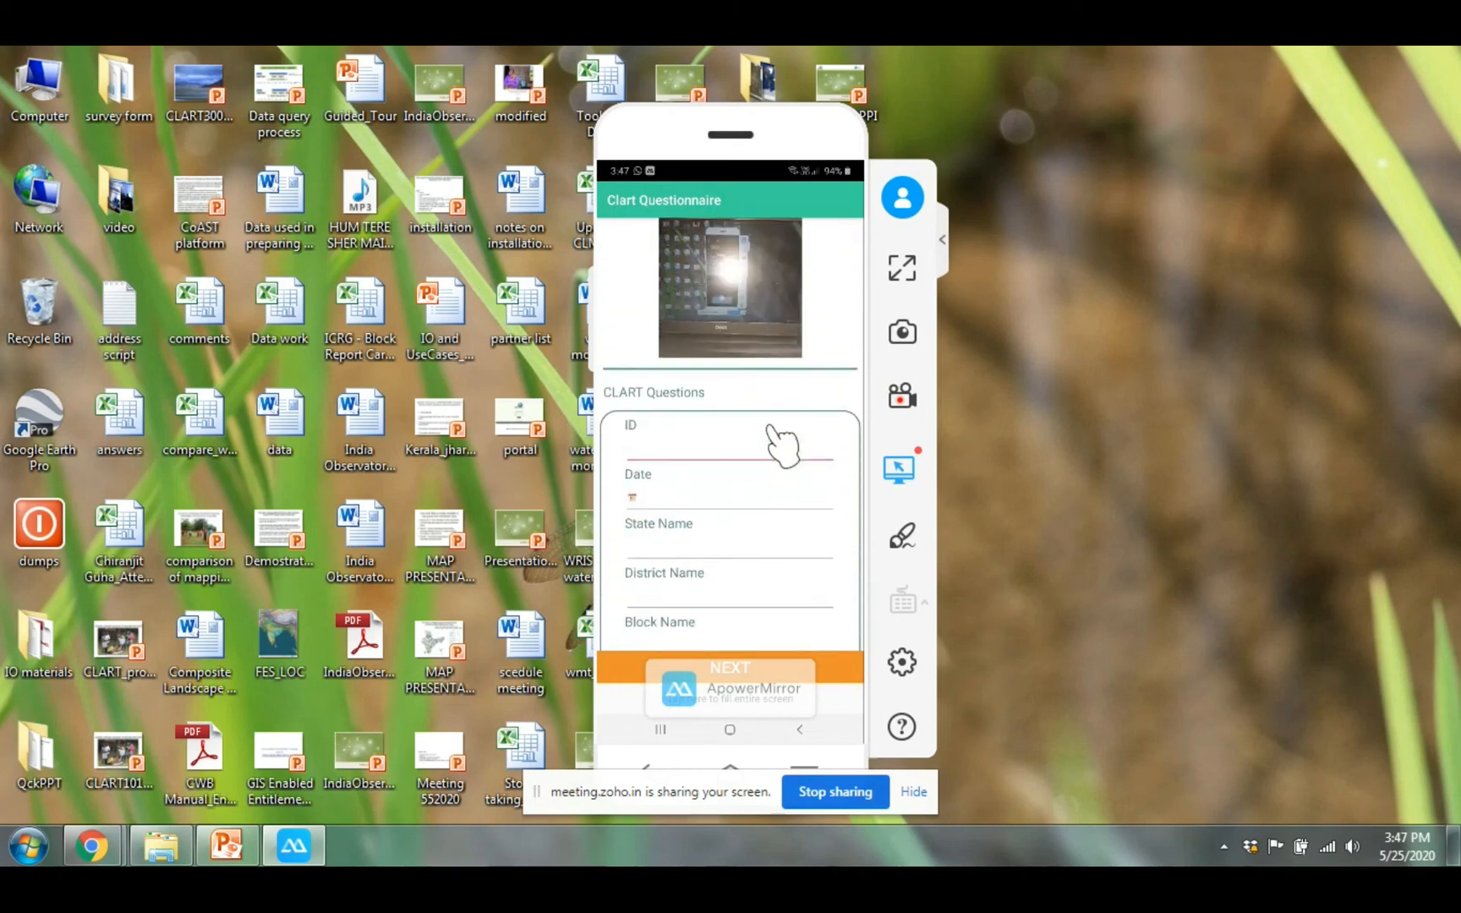
left_click(782, 444)
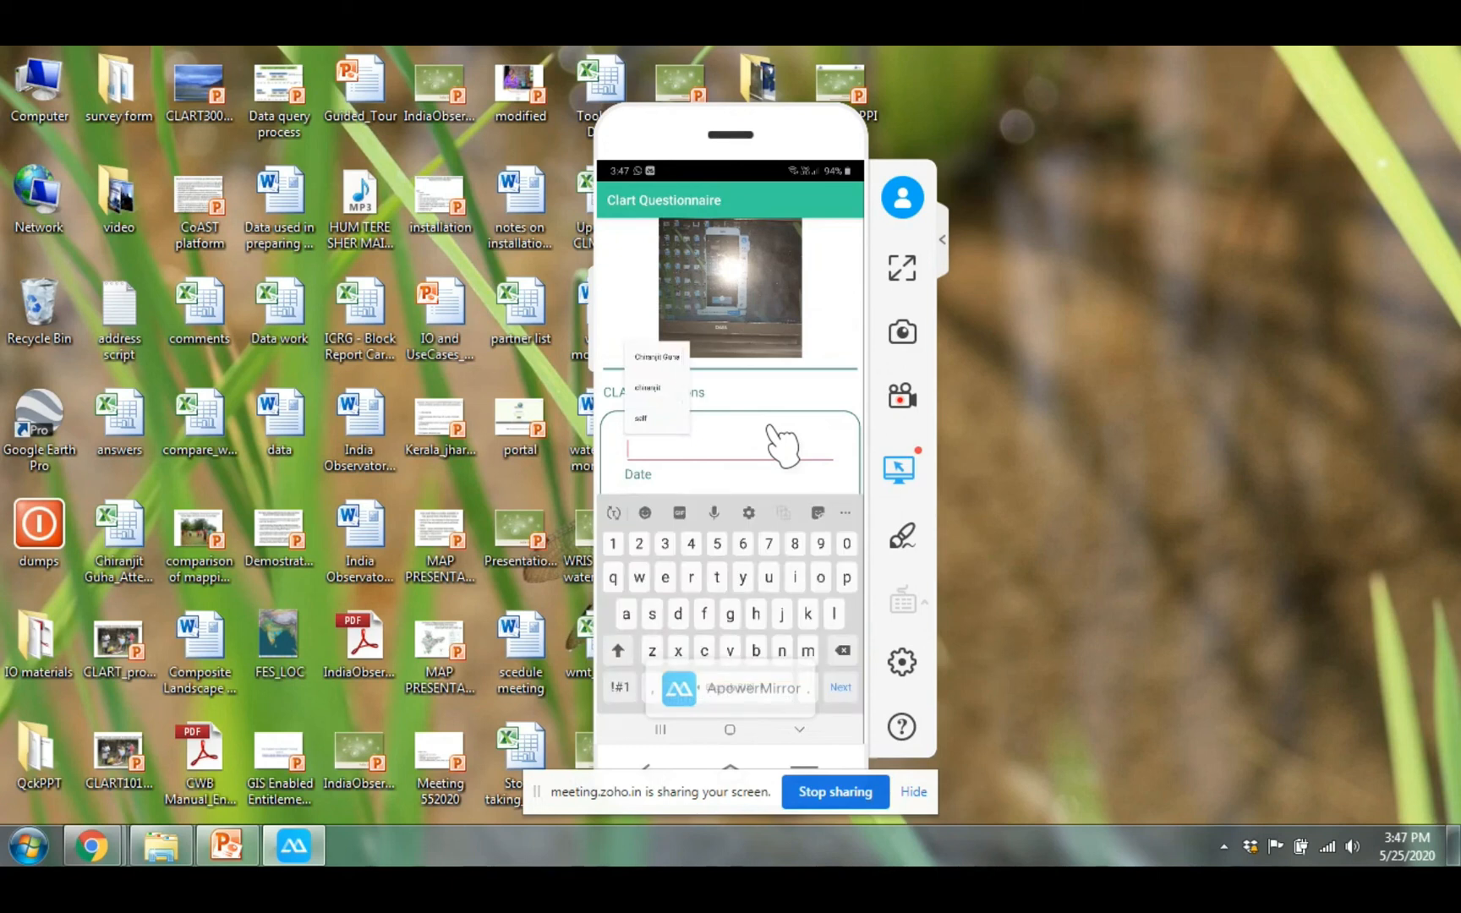
Fill in ID test1, State karnataka, and District and Block Name bellary
type("test1")
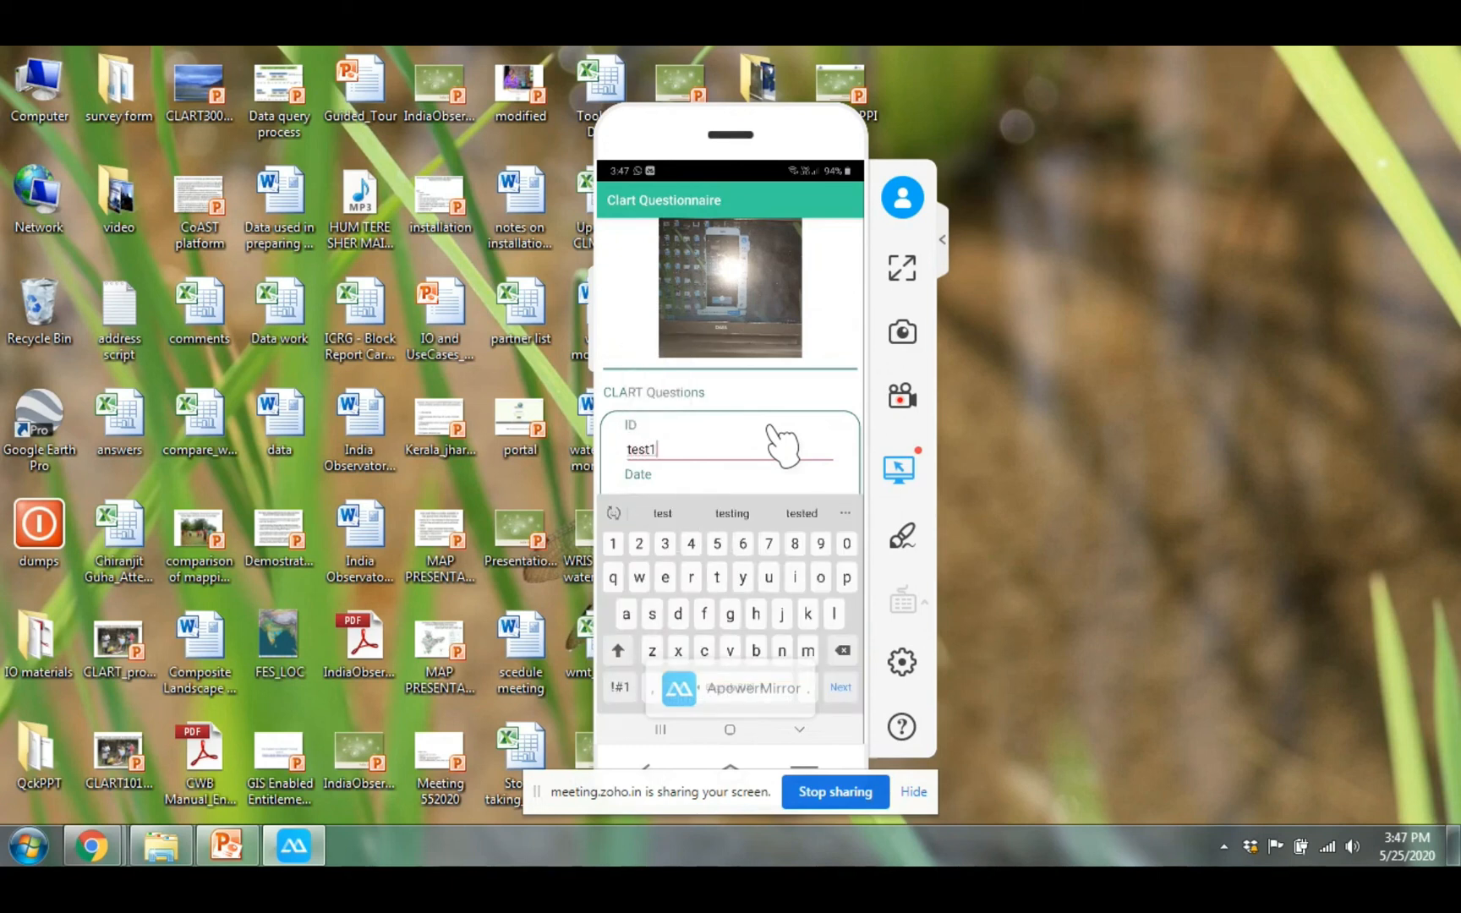
key("Tab")
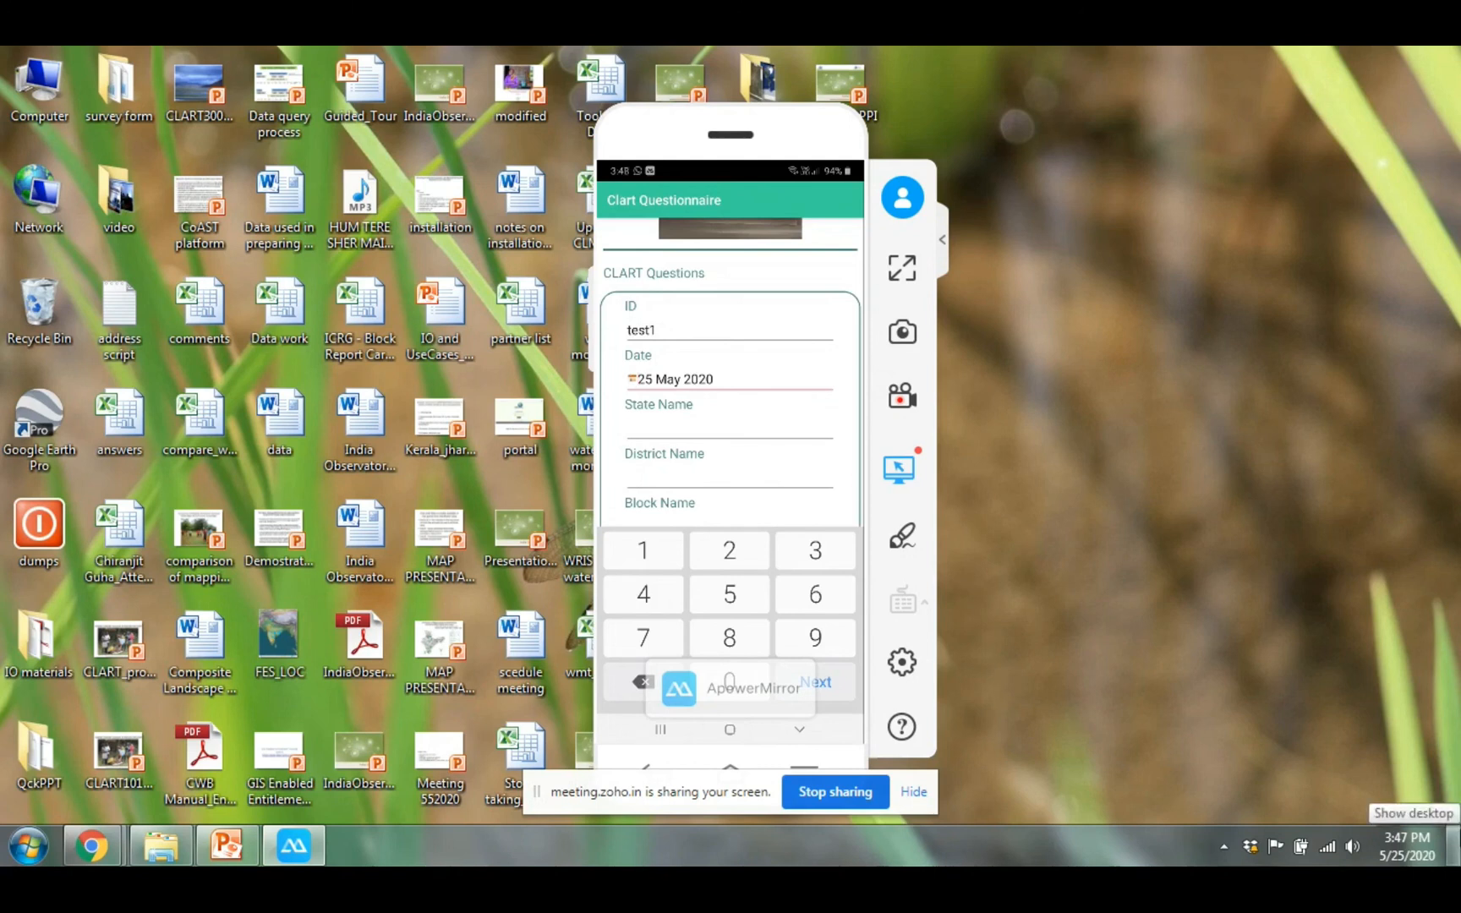
type("karnataka")
key("Tab")
type("bellary")
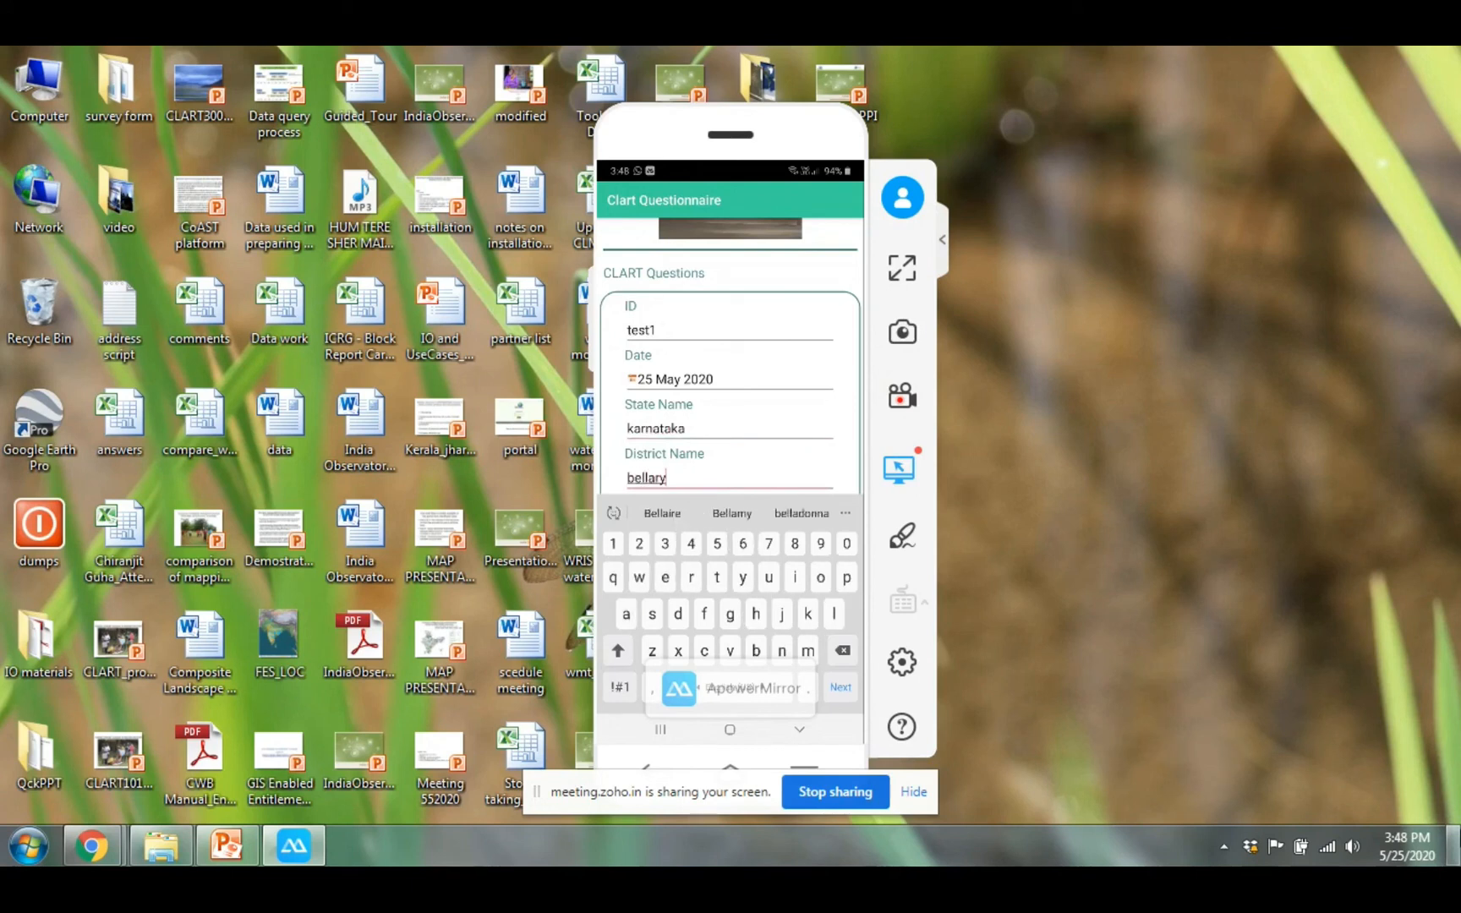
key("Tab")
type("be")
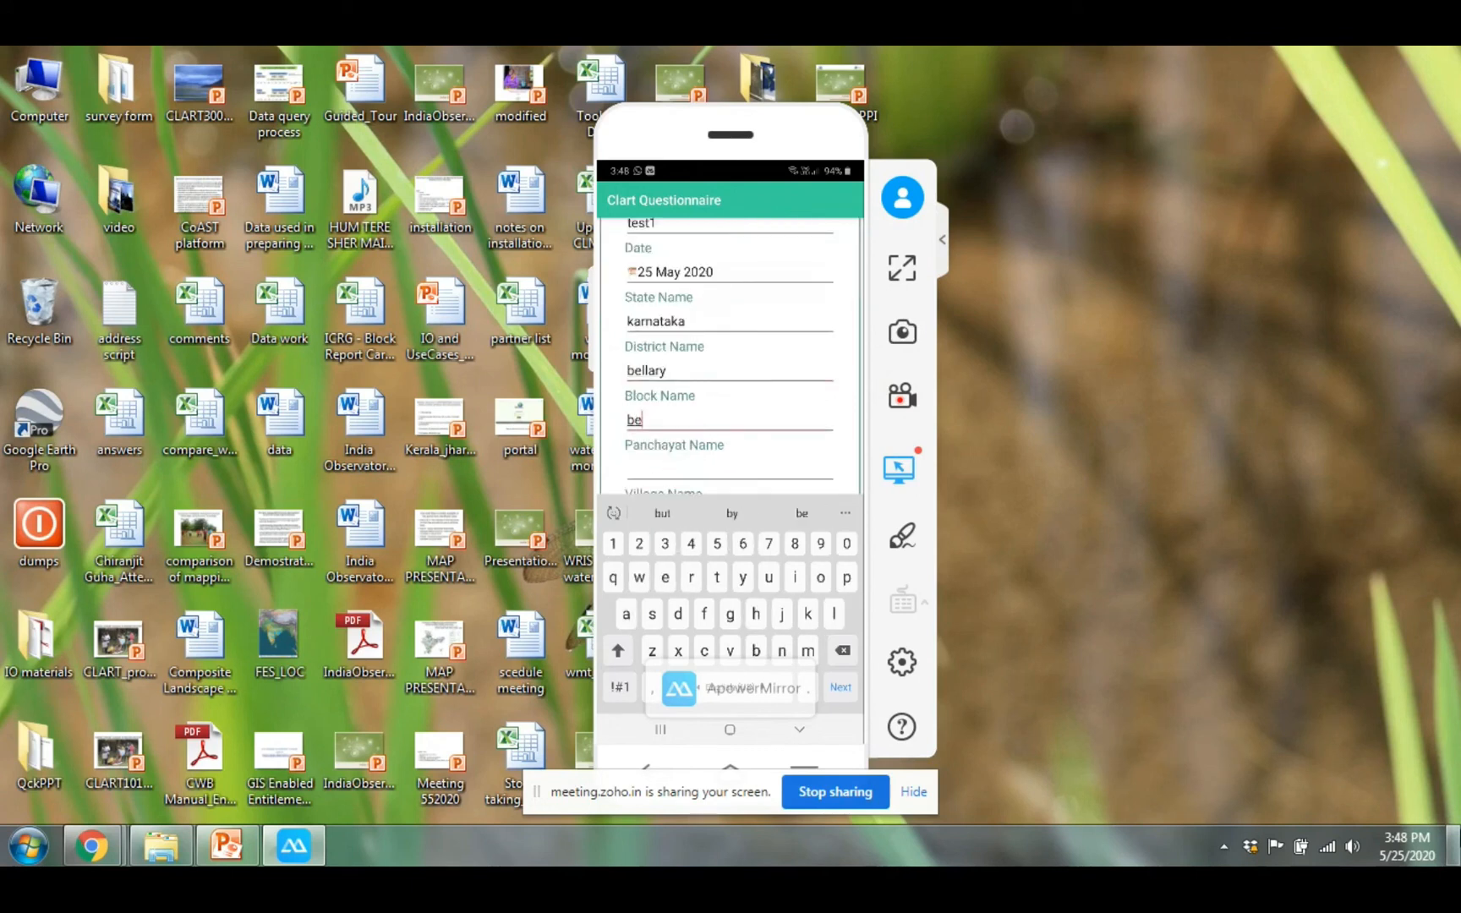
type("llary")
key("Tab")
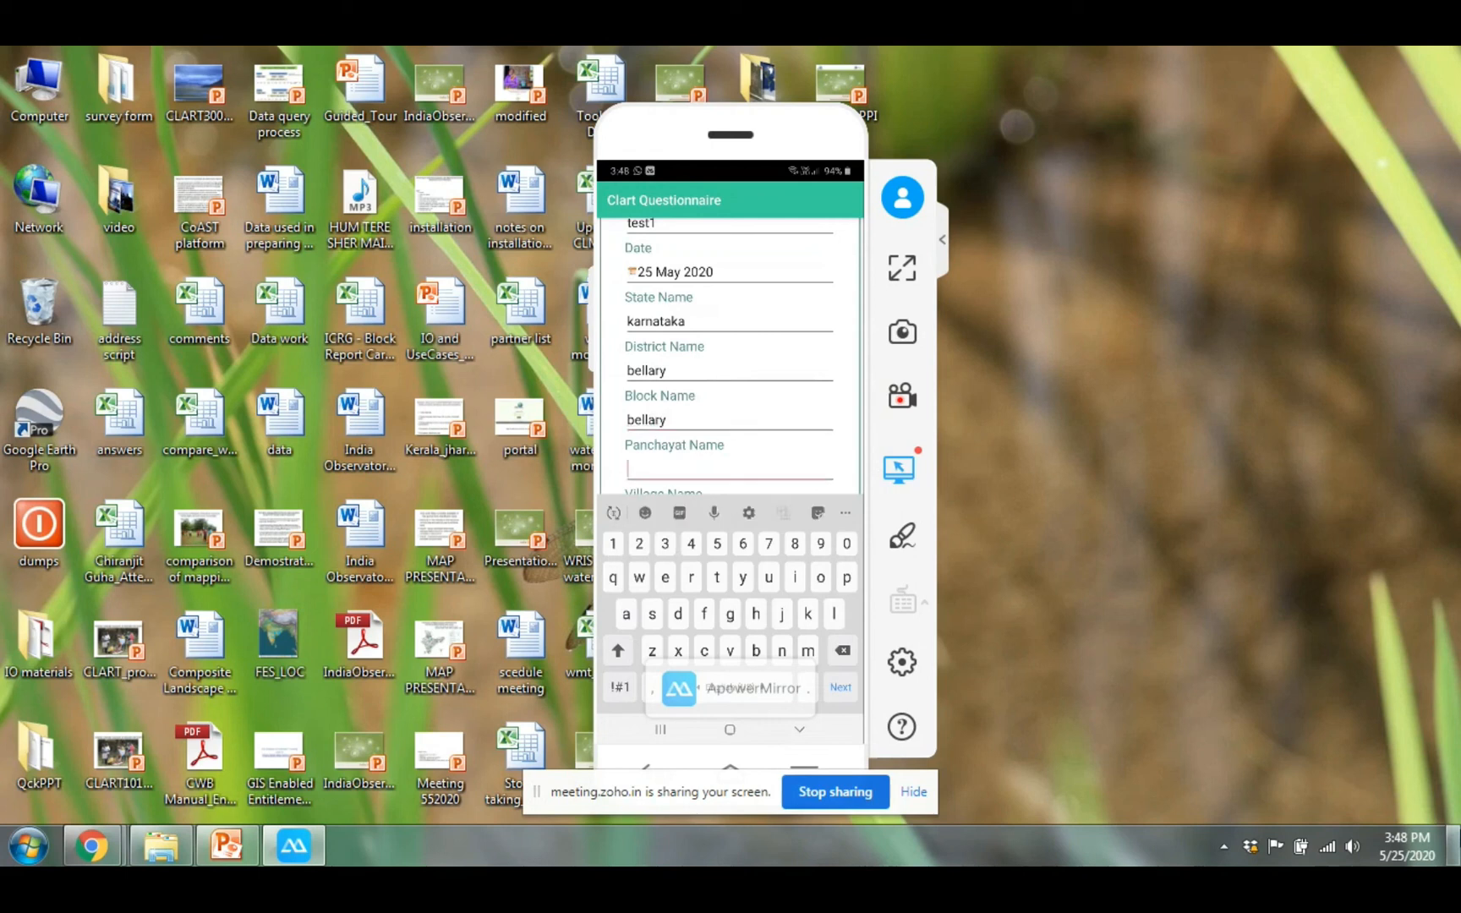
Enter Panchayat test, Village test2 and Habitation Name teat3
type("test")
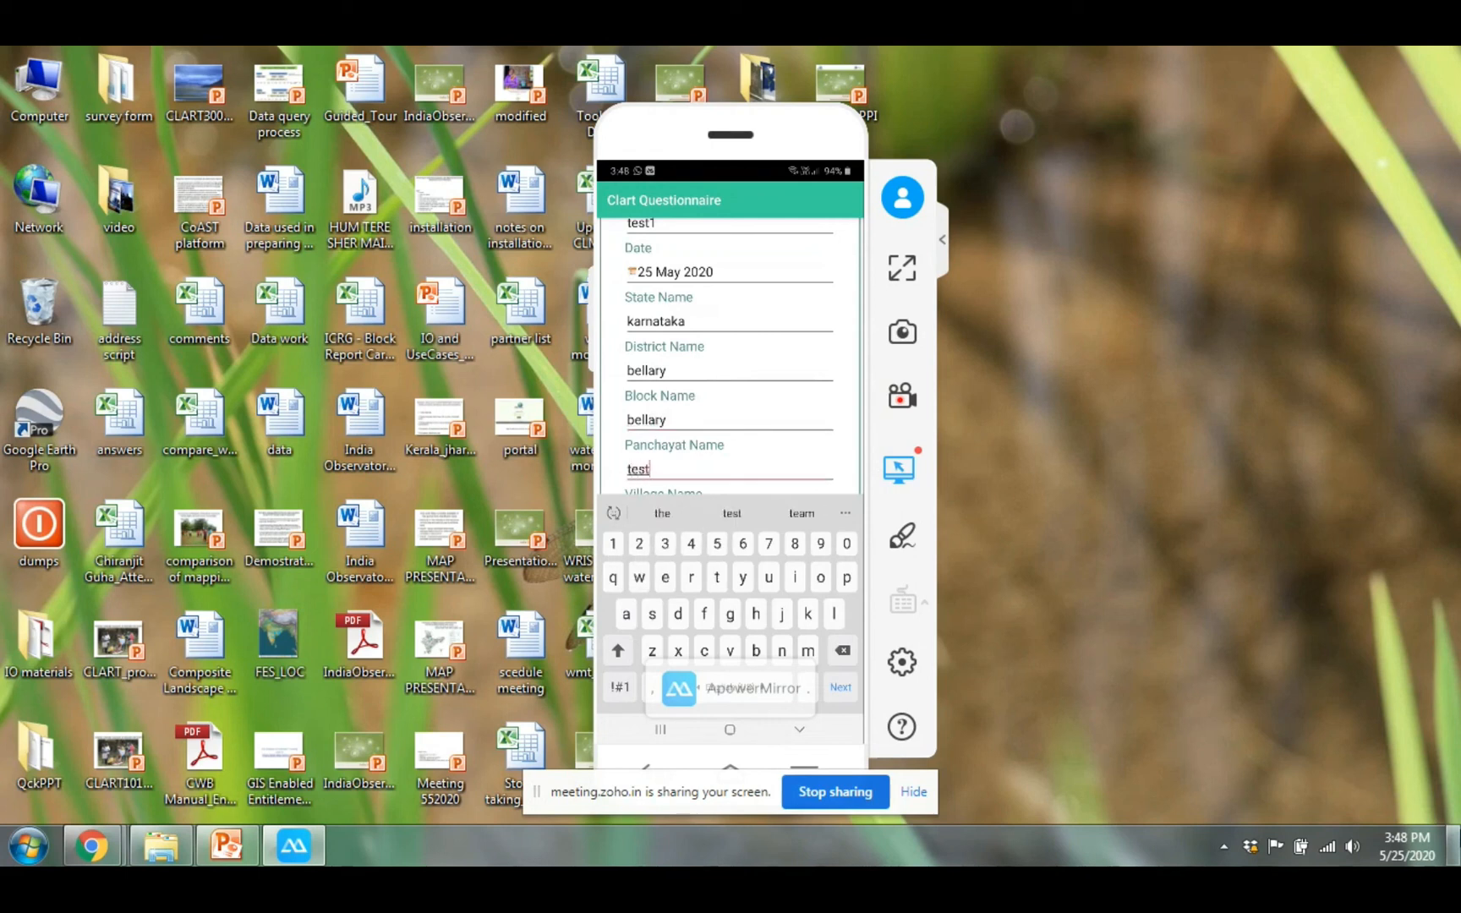
key("Tab")
type("test")
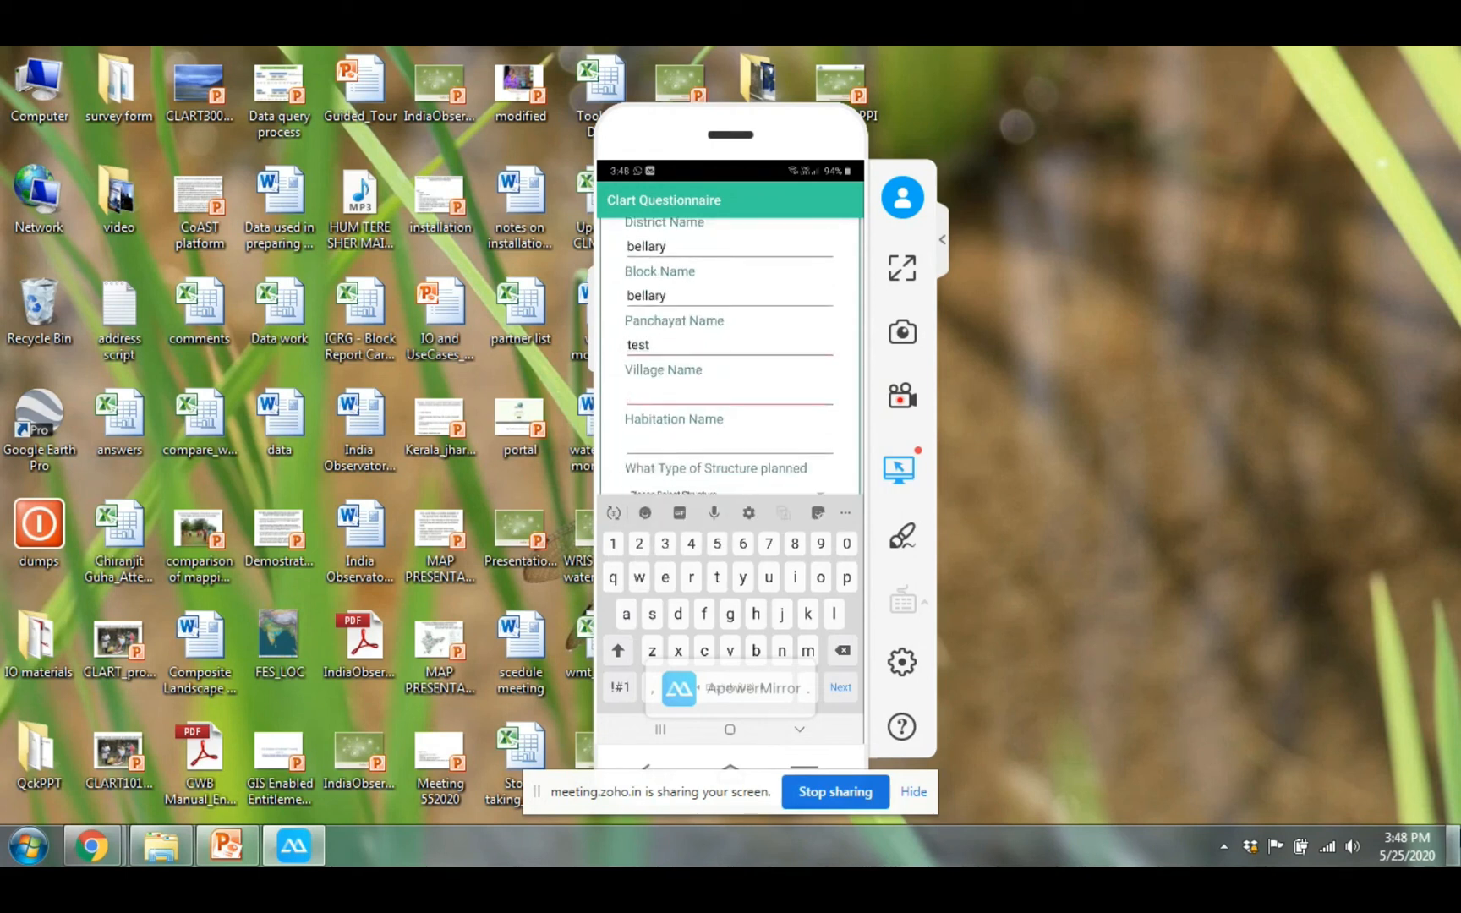
type("2")
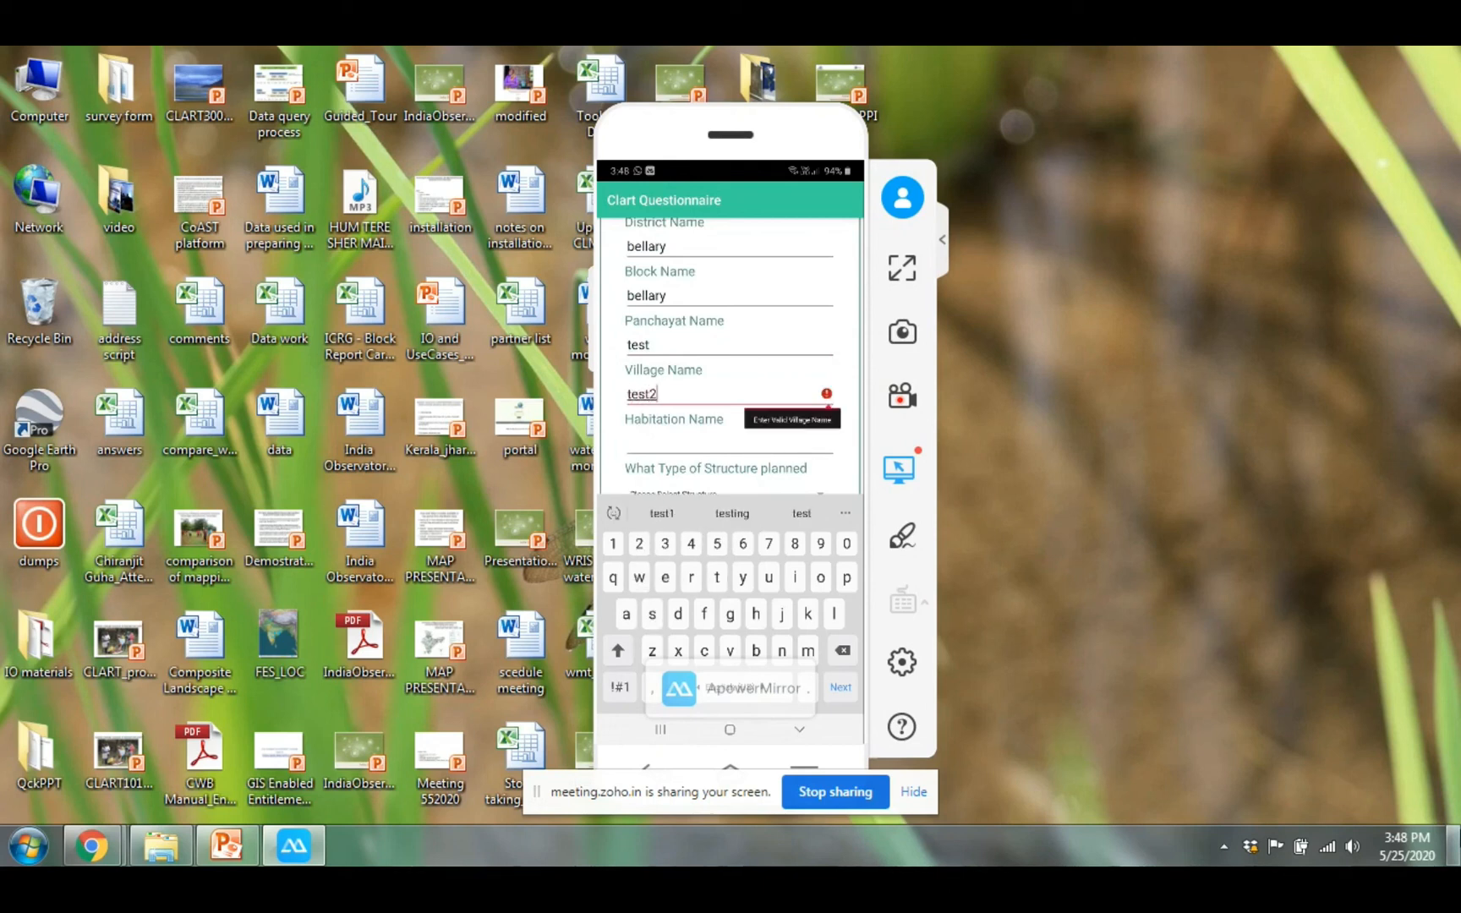
key("Tab")
type("teat")
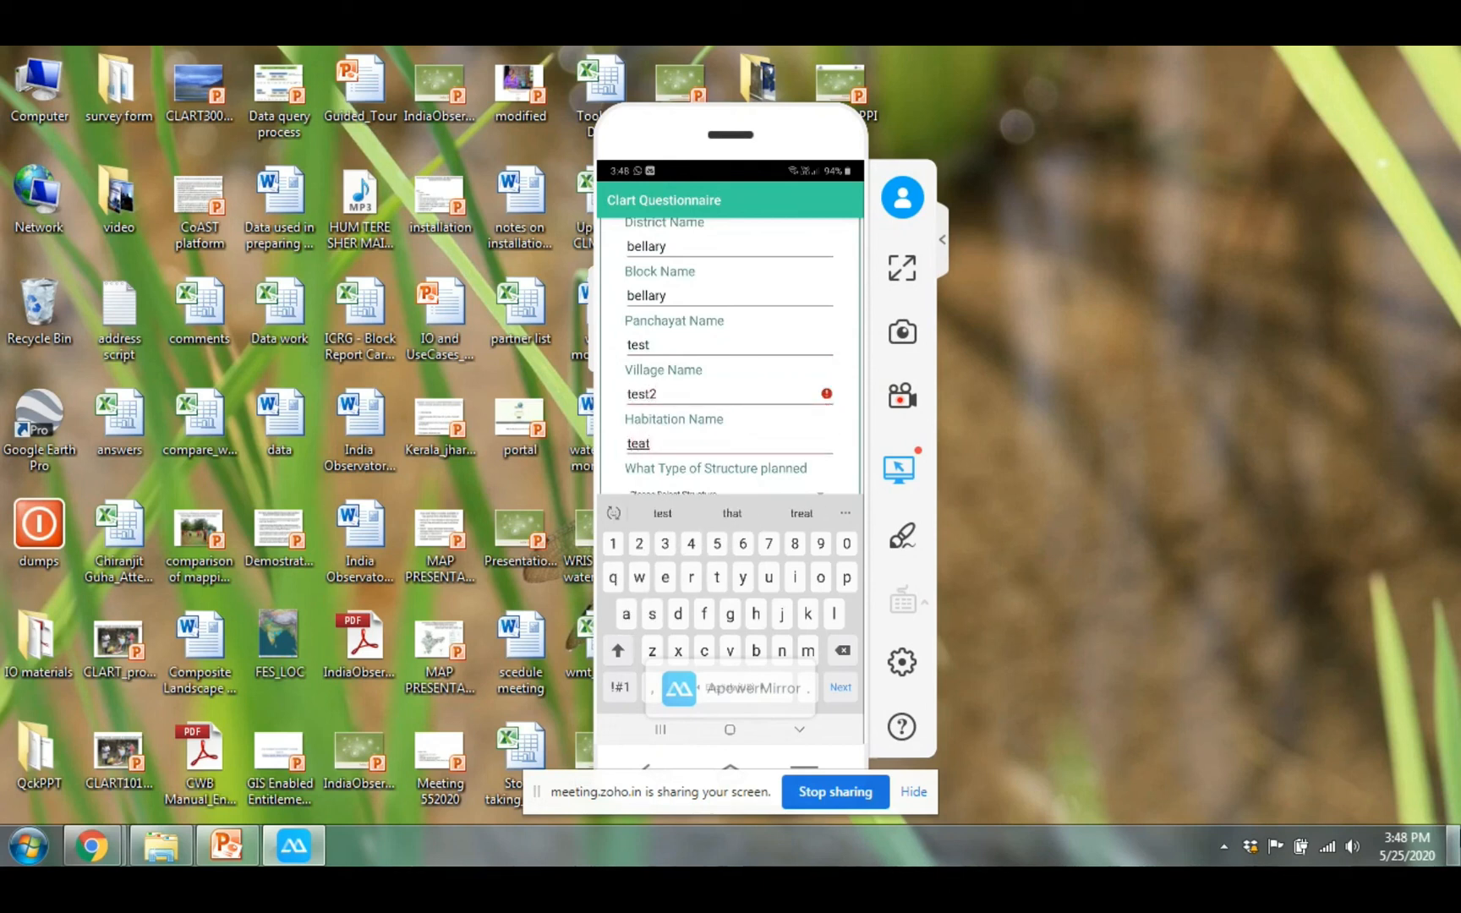
type("3")
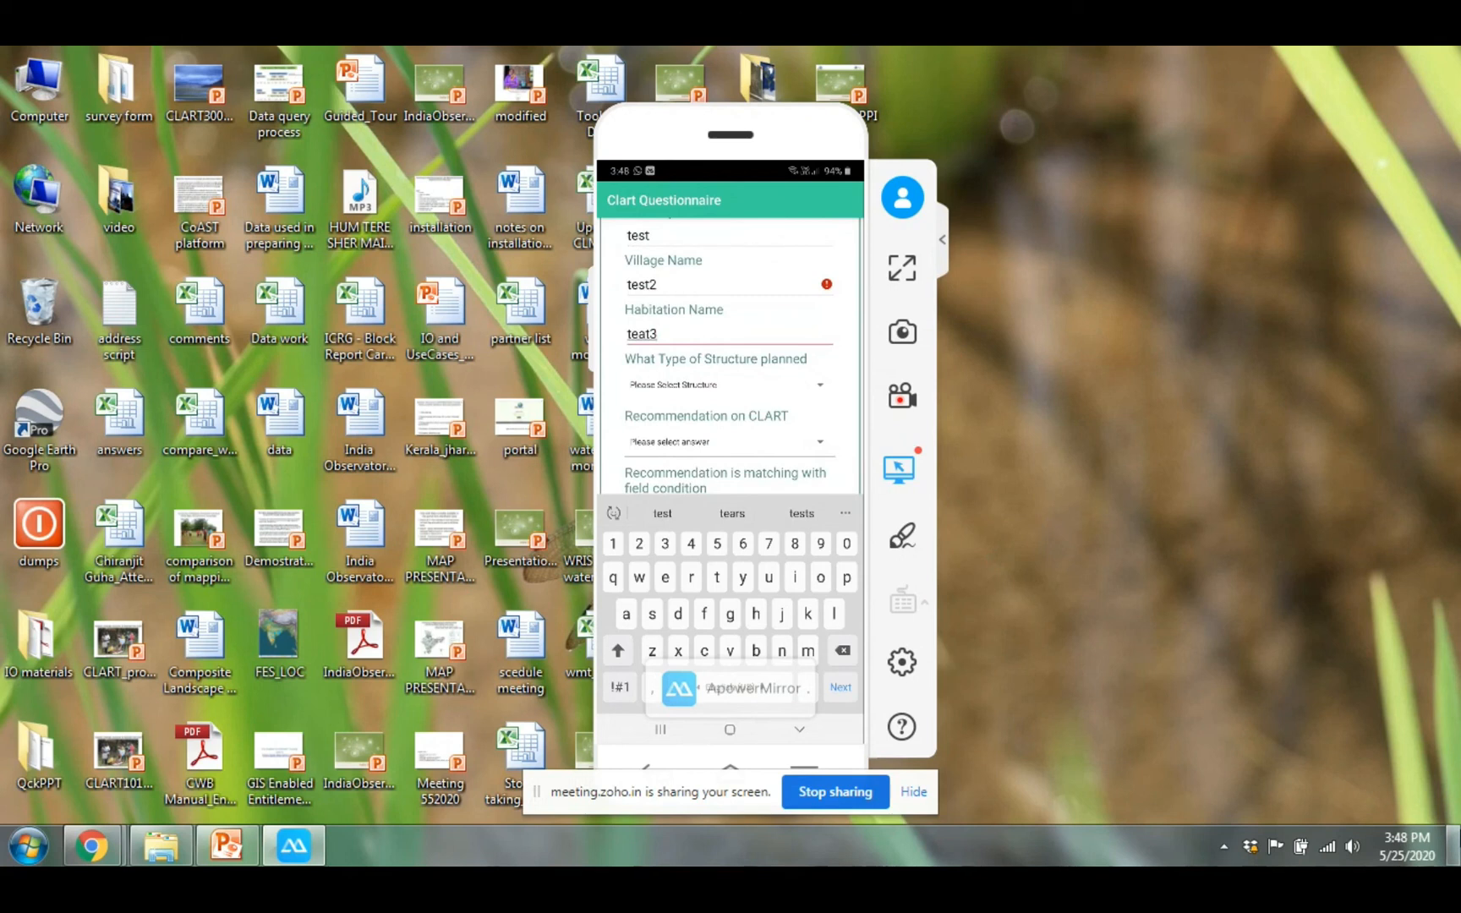
Choose Farm Pond as the planned structure type
left_click(725, 385)
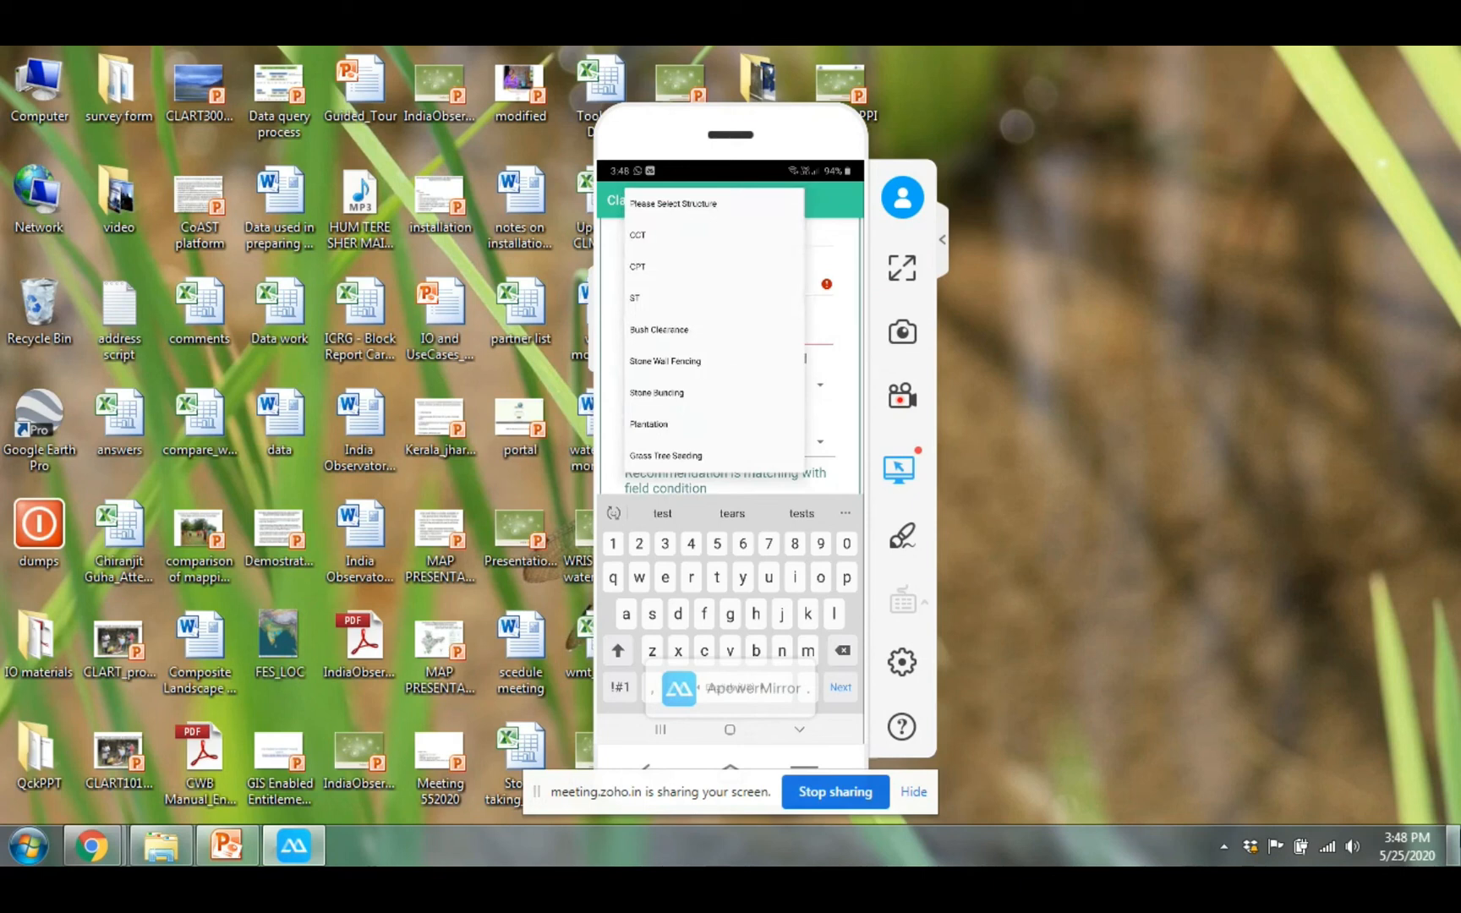
left_click(759, 204)
left_click(819, 384)
scroll(715, 330, "down", 2)
scroll(715, 330, "down", 5)
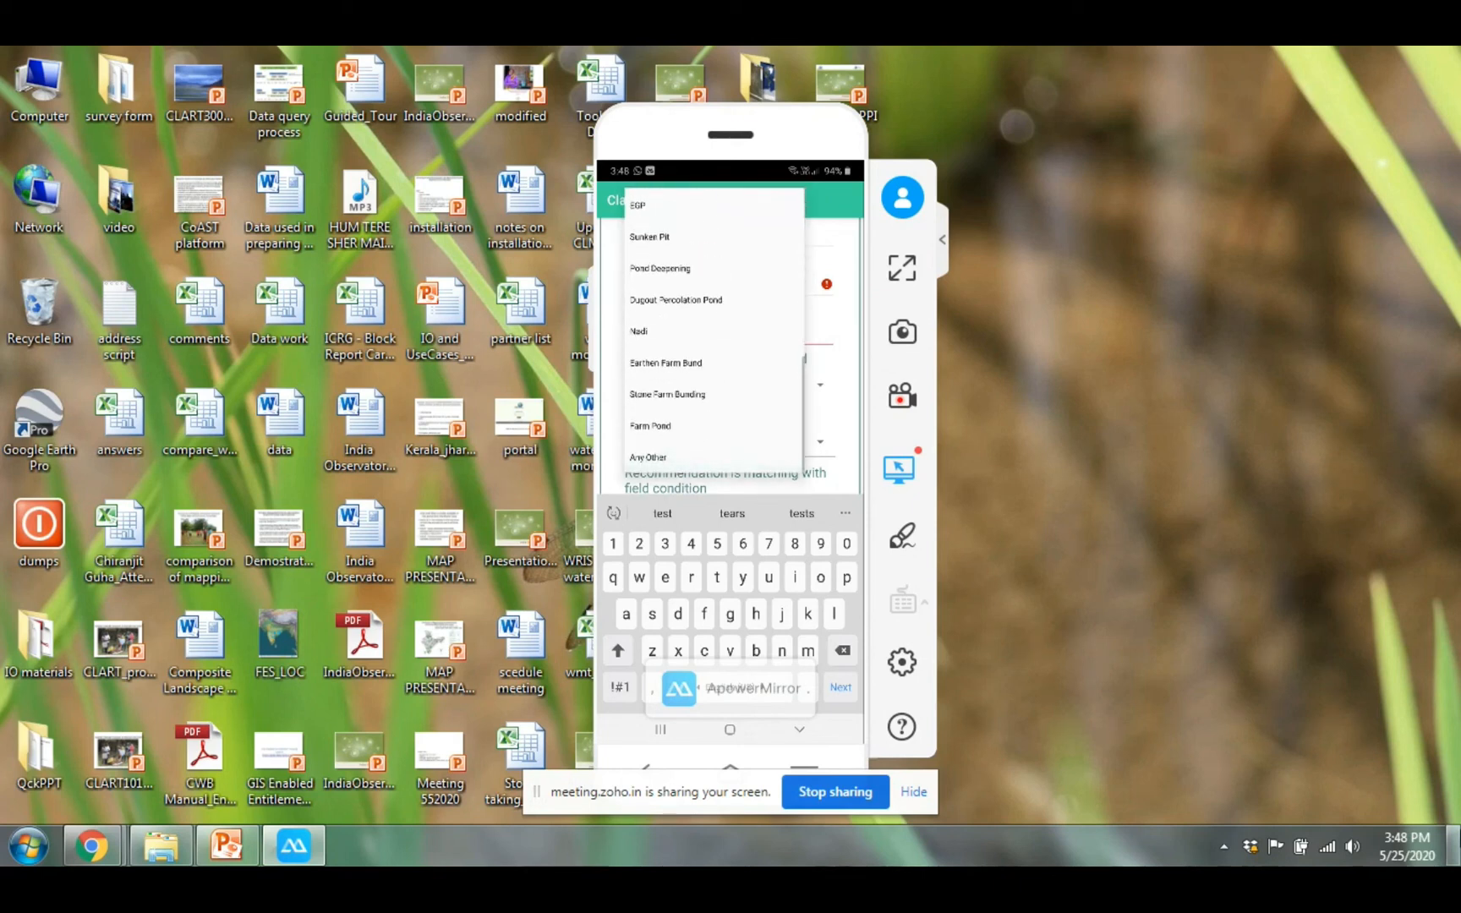
scroll(715, 330, "up", 3)
scroll(715, 330, "down", 3)
left_click(677, 425)
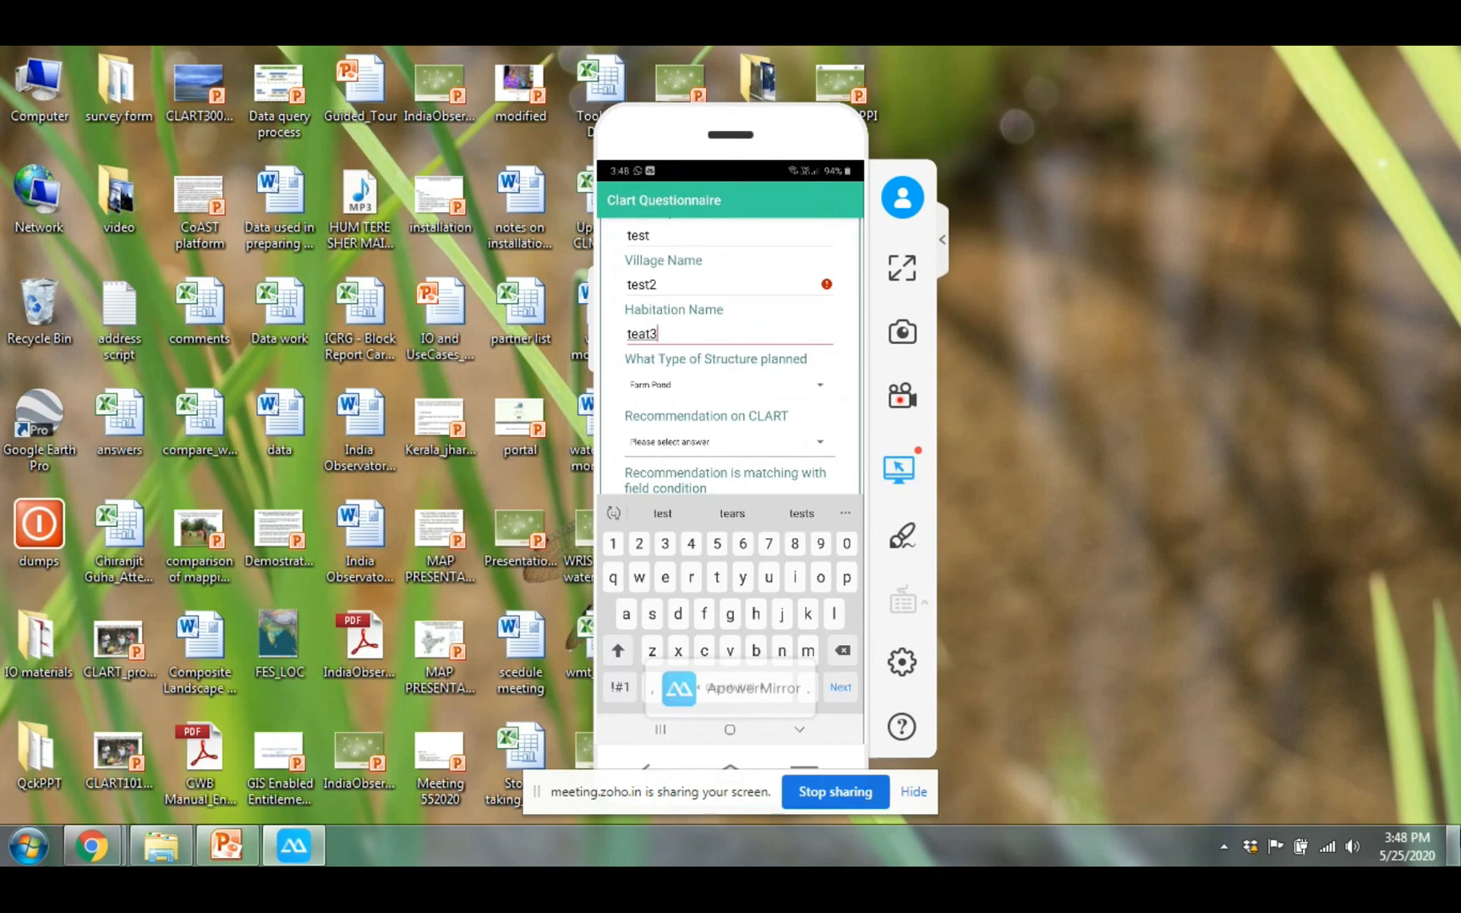
Set Recommendation on CLART to Red and answer Yes for matching field condition
left_click(820, 444)
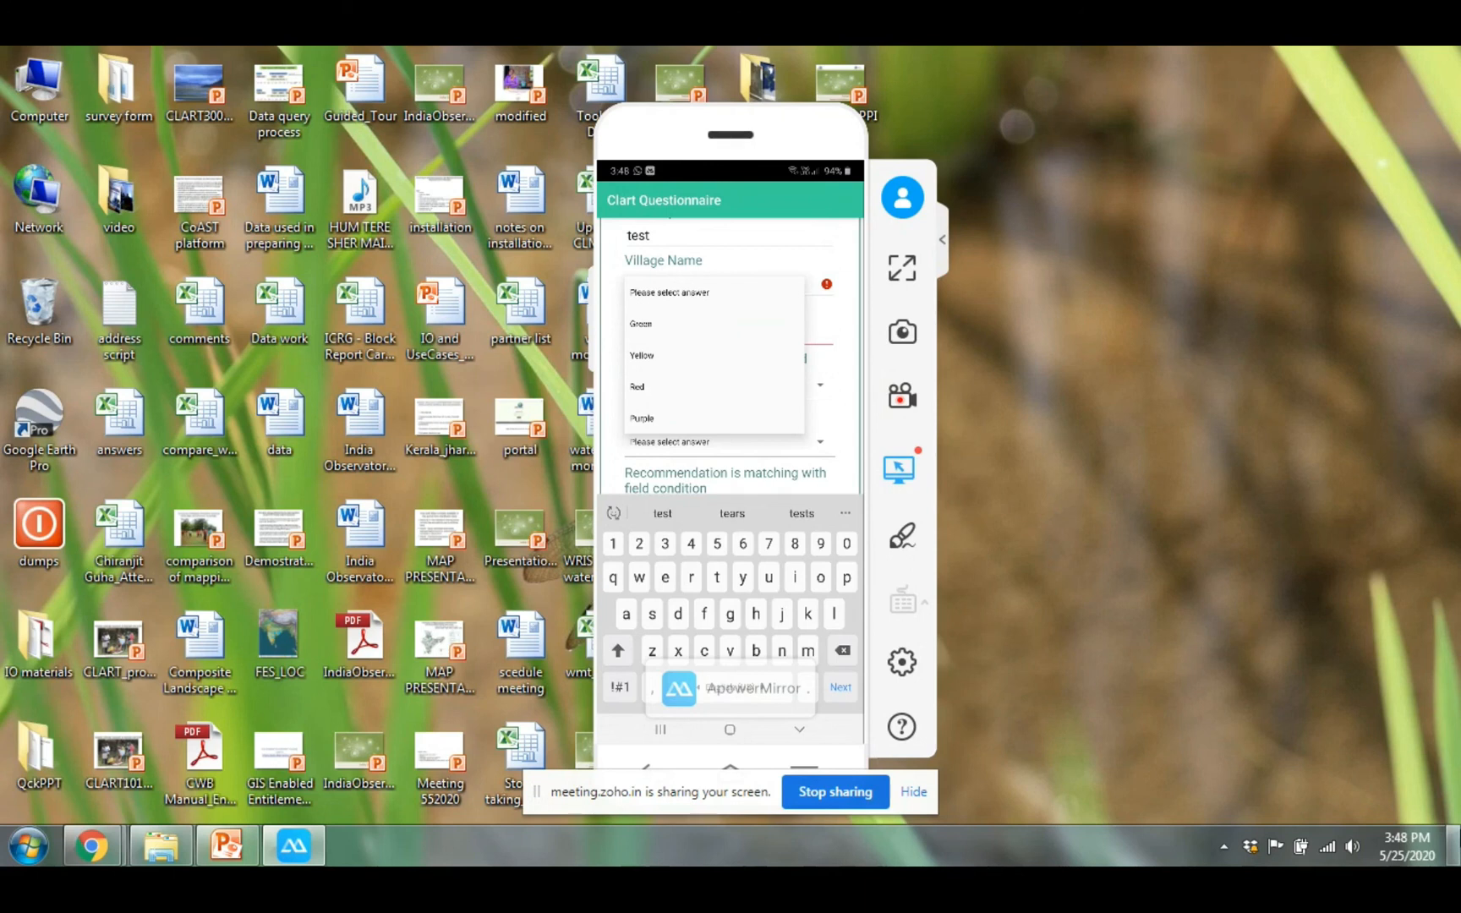
left_click(638, 387)
left_click(799, 729)
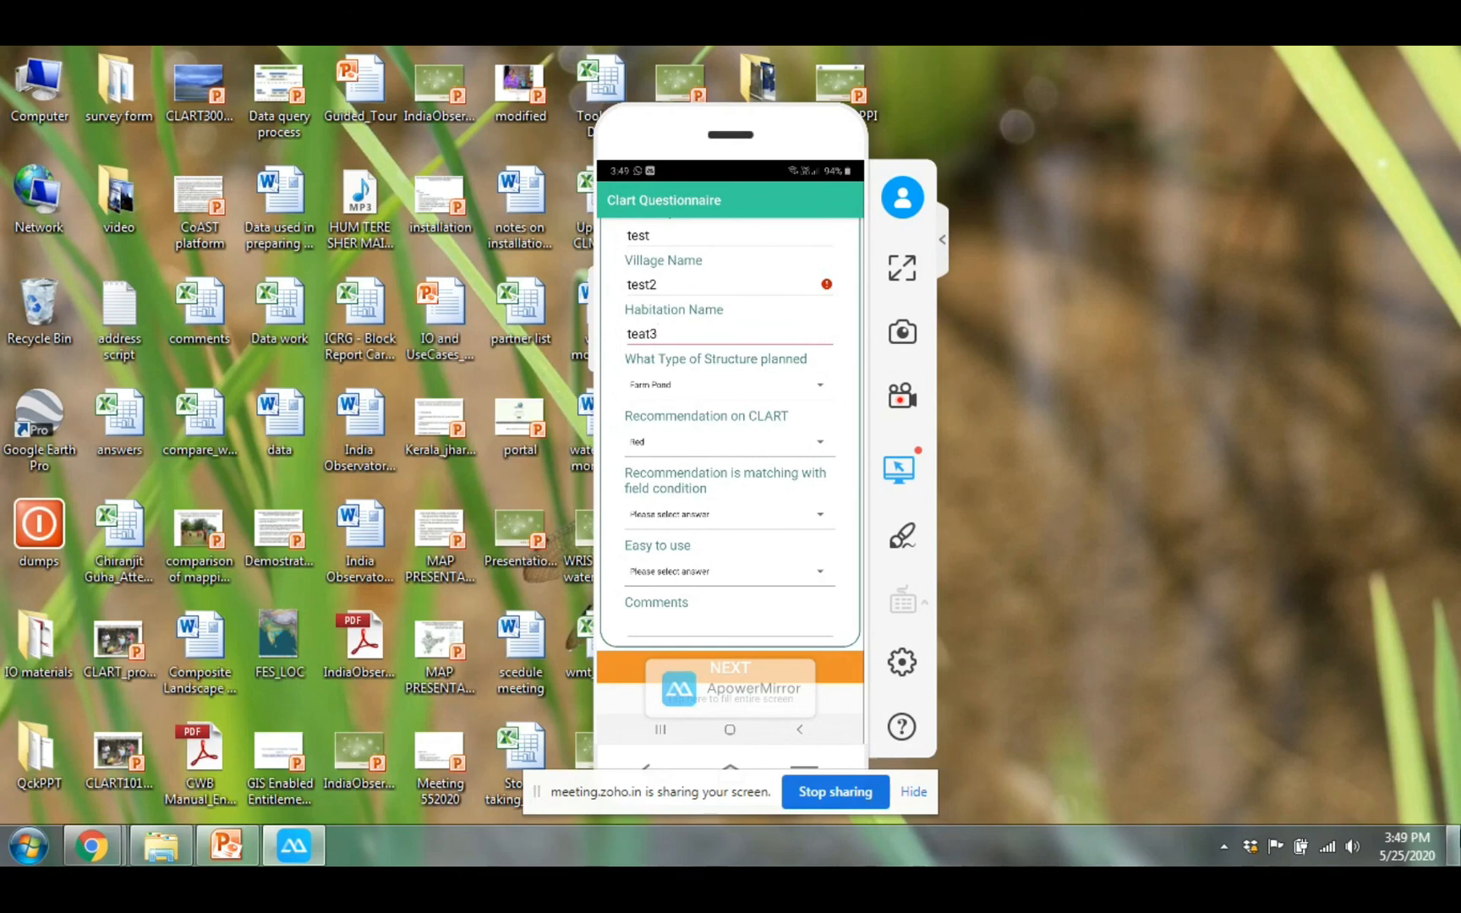
left_click(820, 515)
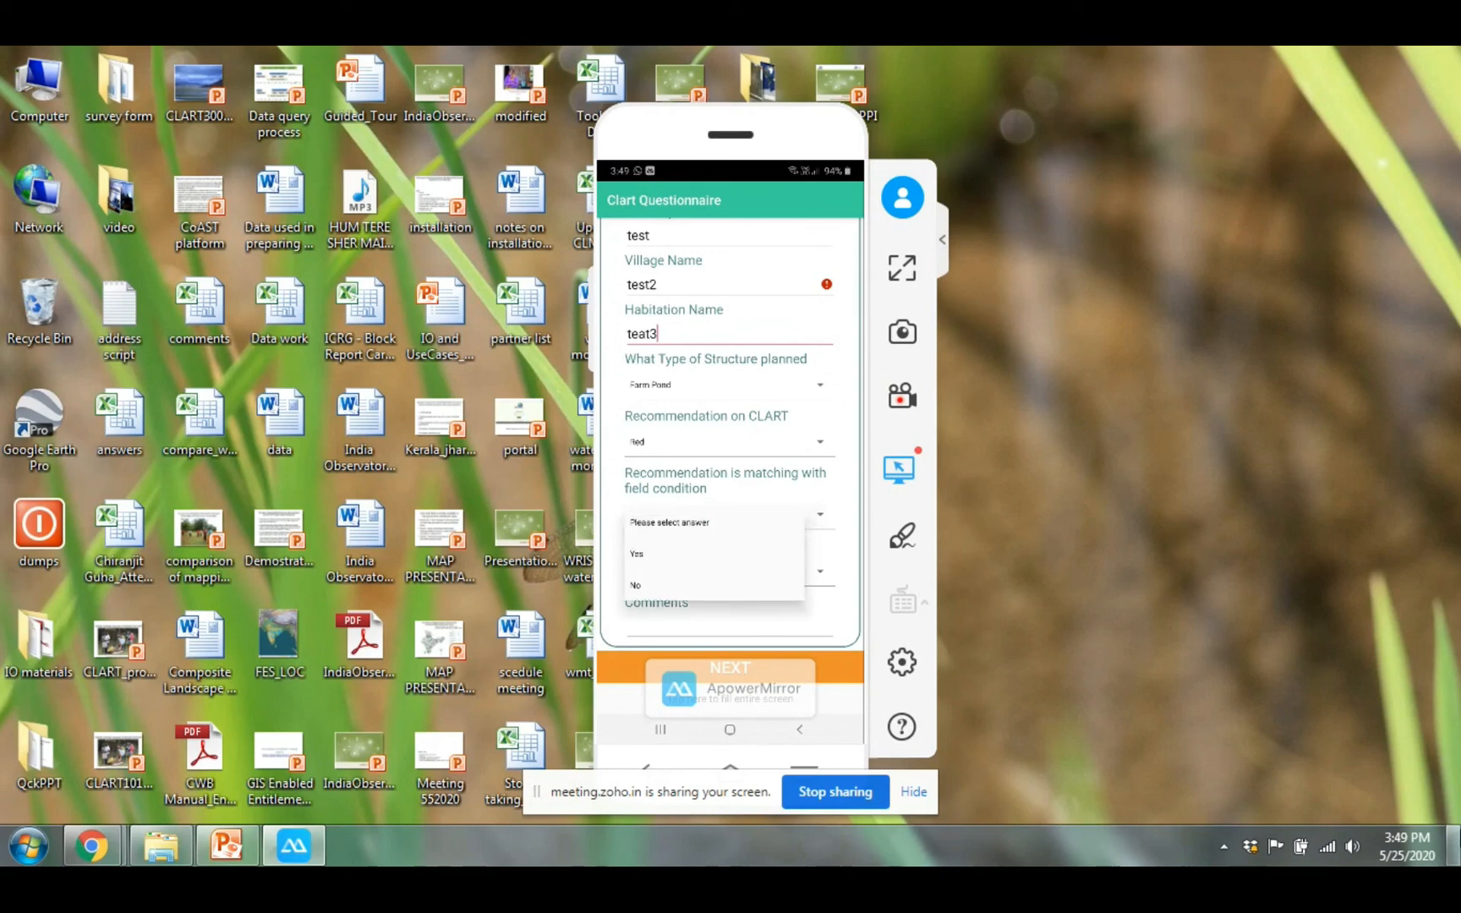
left_click(637, 554)
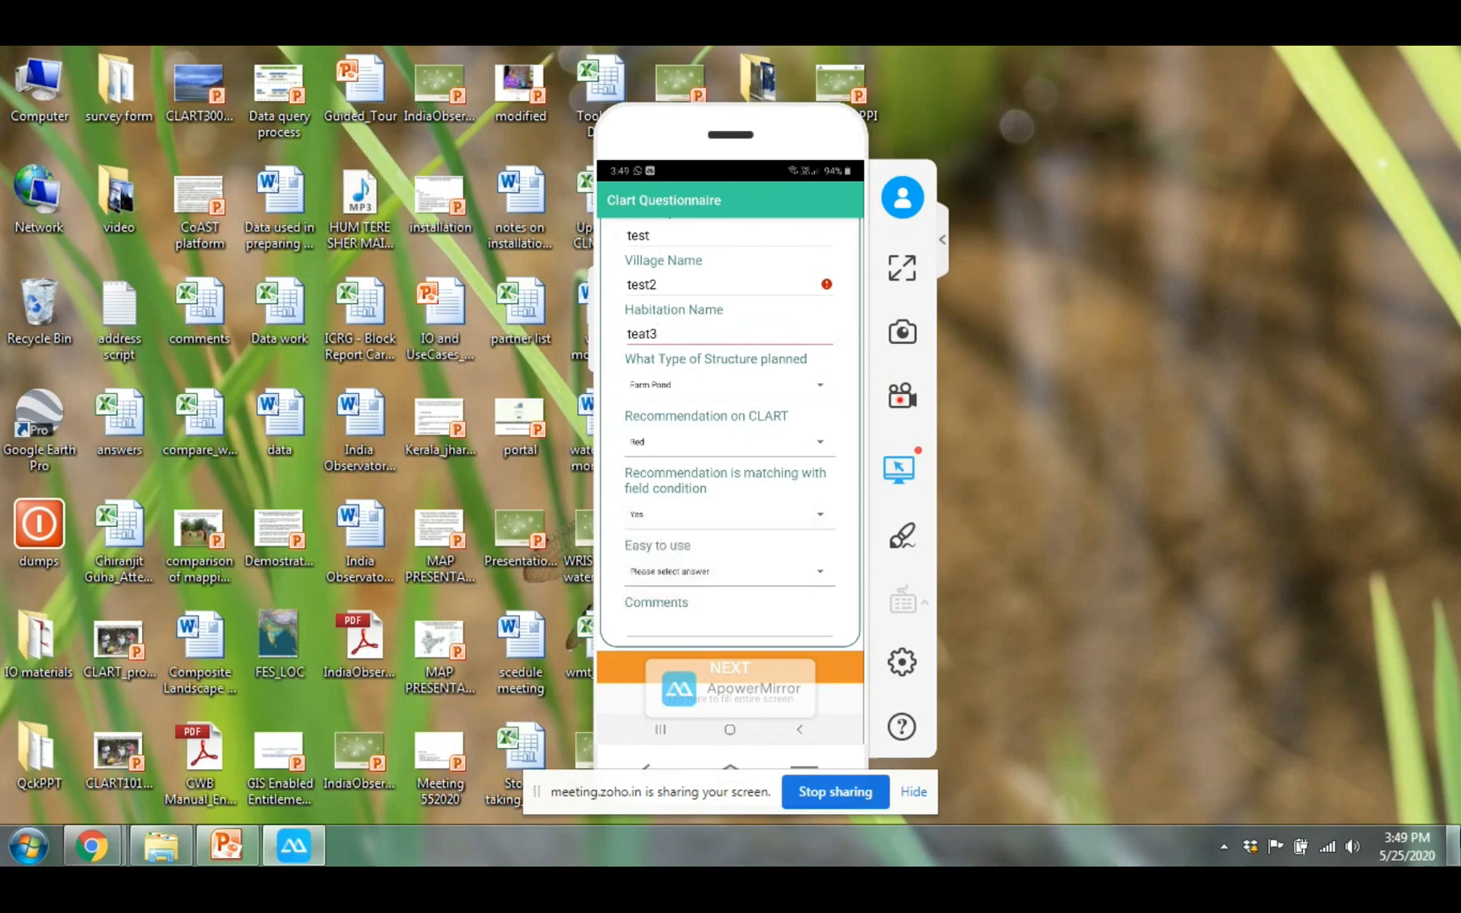
left_click(820, 571)
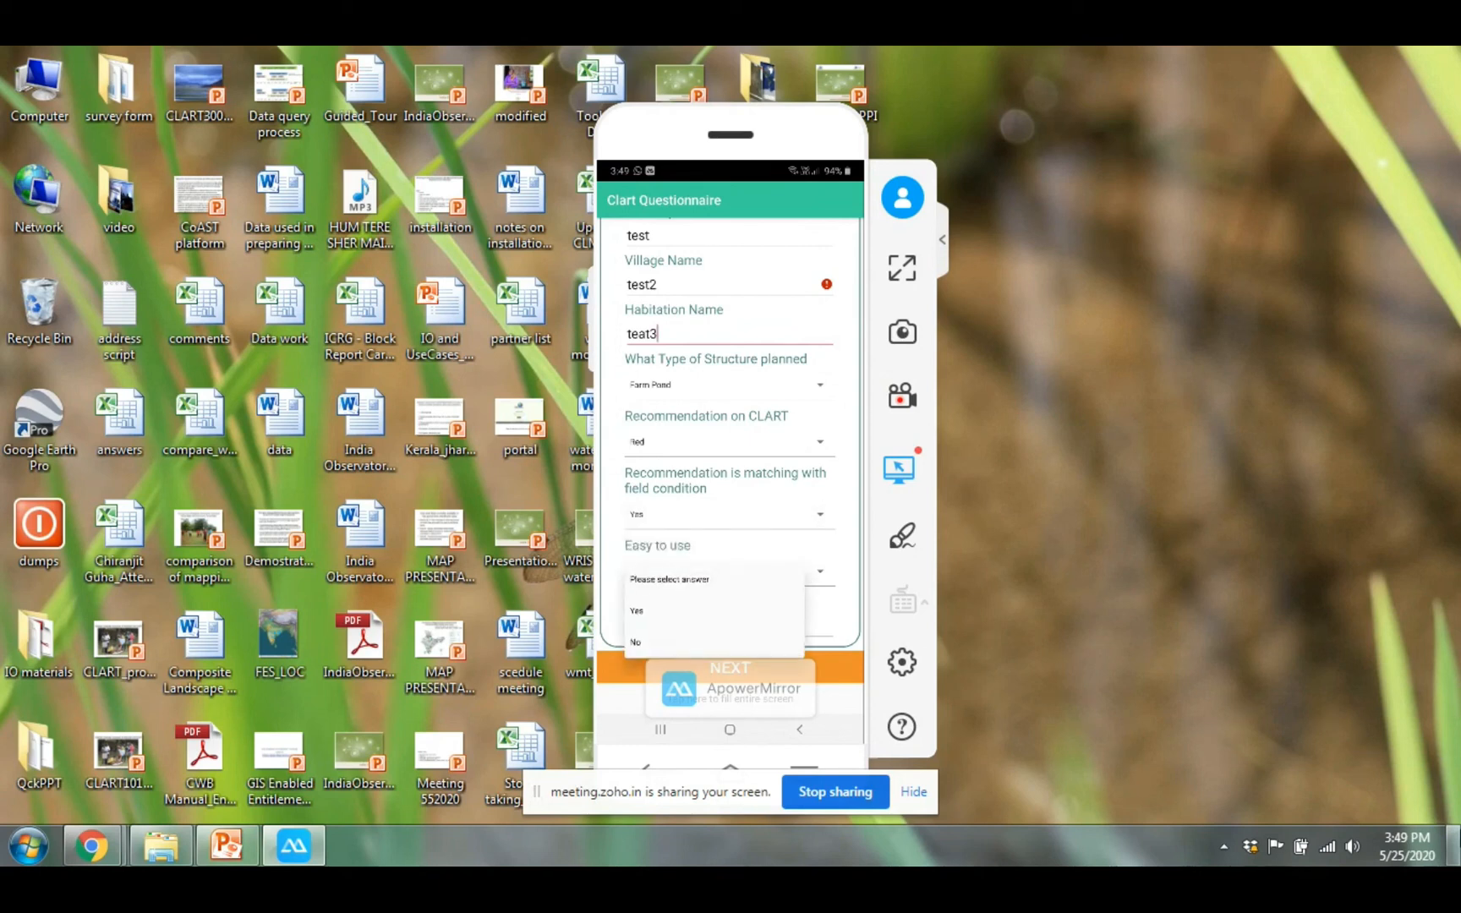
Answer Yes for Easy to use and enter the comment 'the tool is good'
left_click(637, 610)
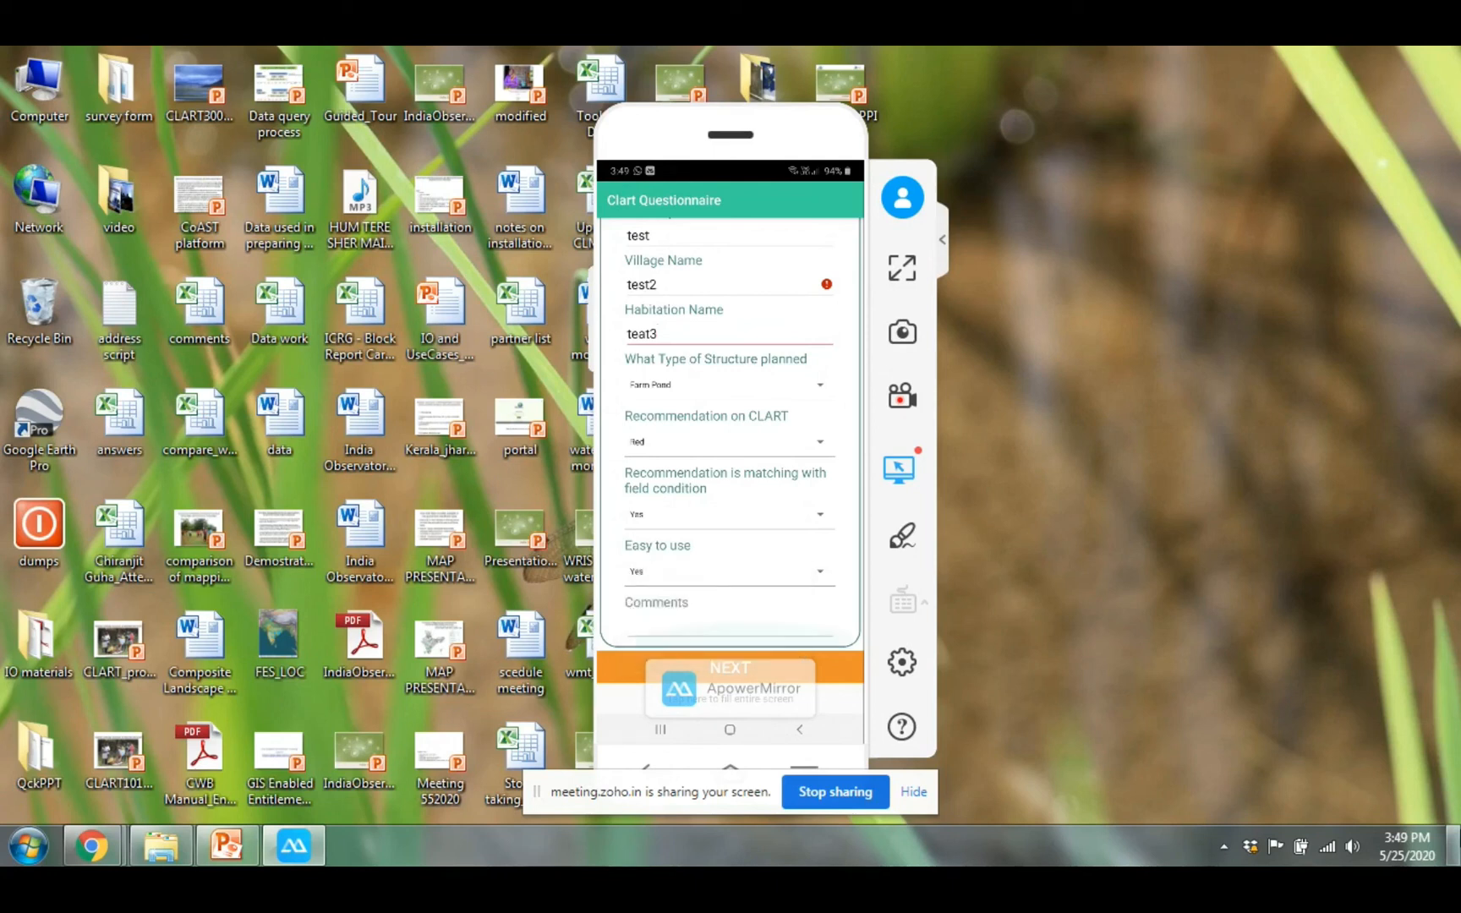
left_click(729, 626)
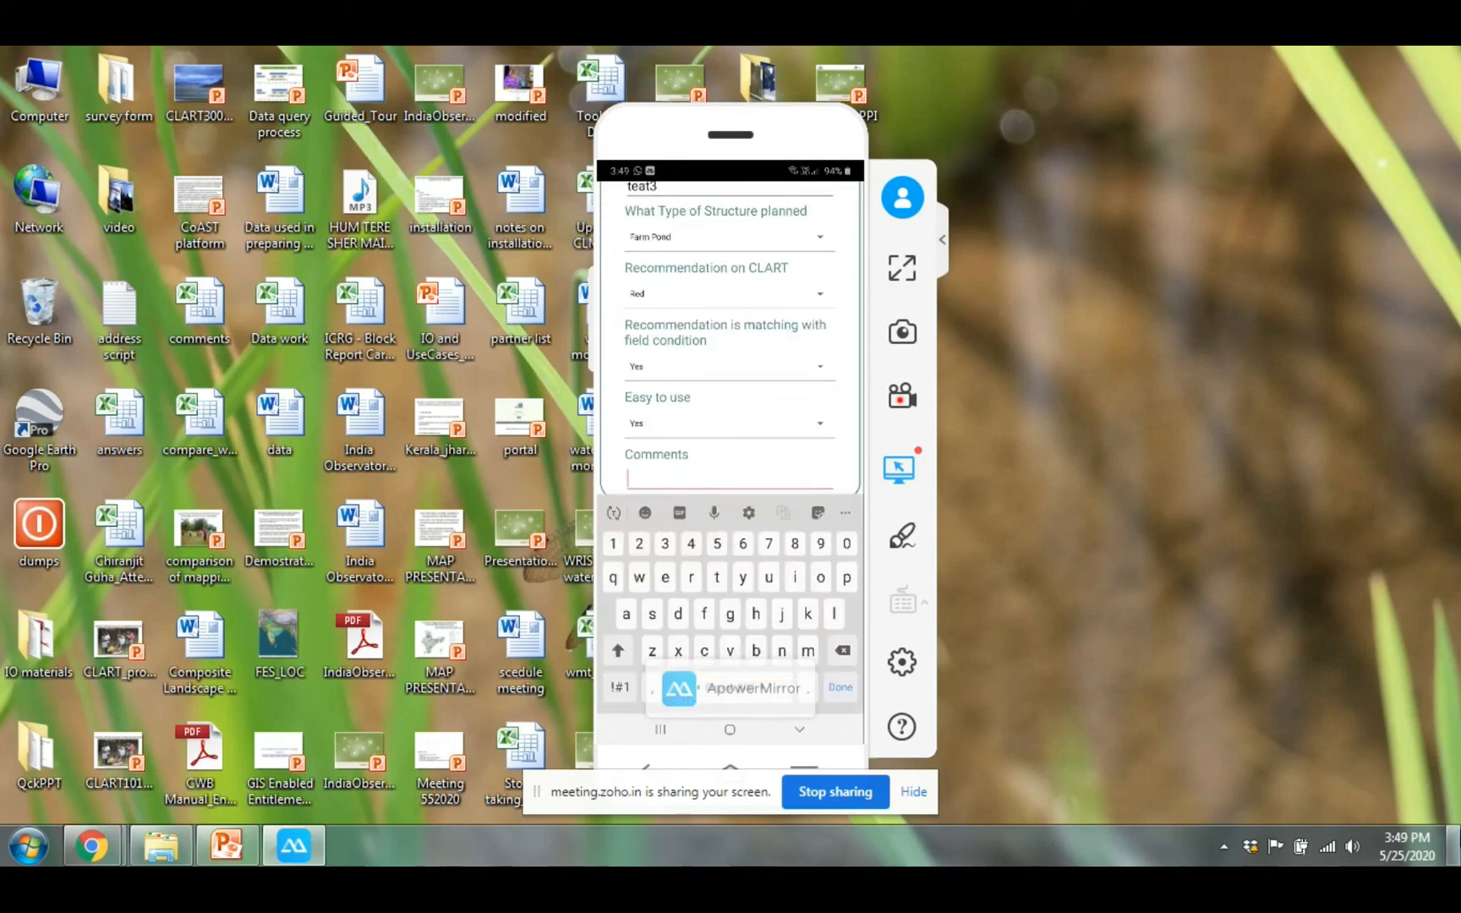
type("the tool ")
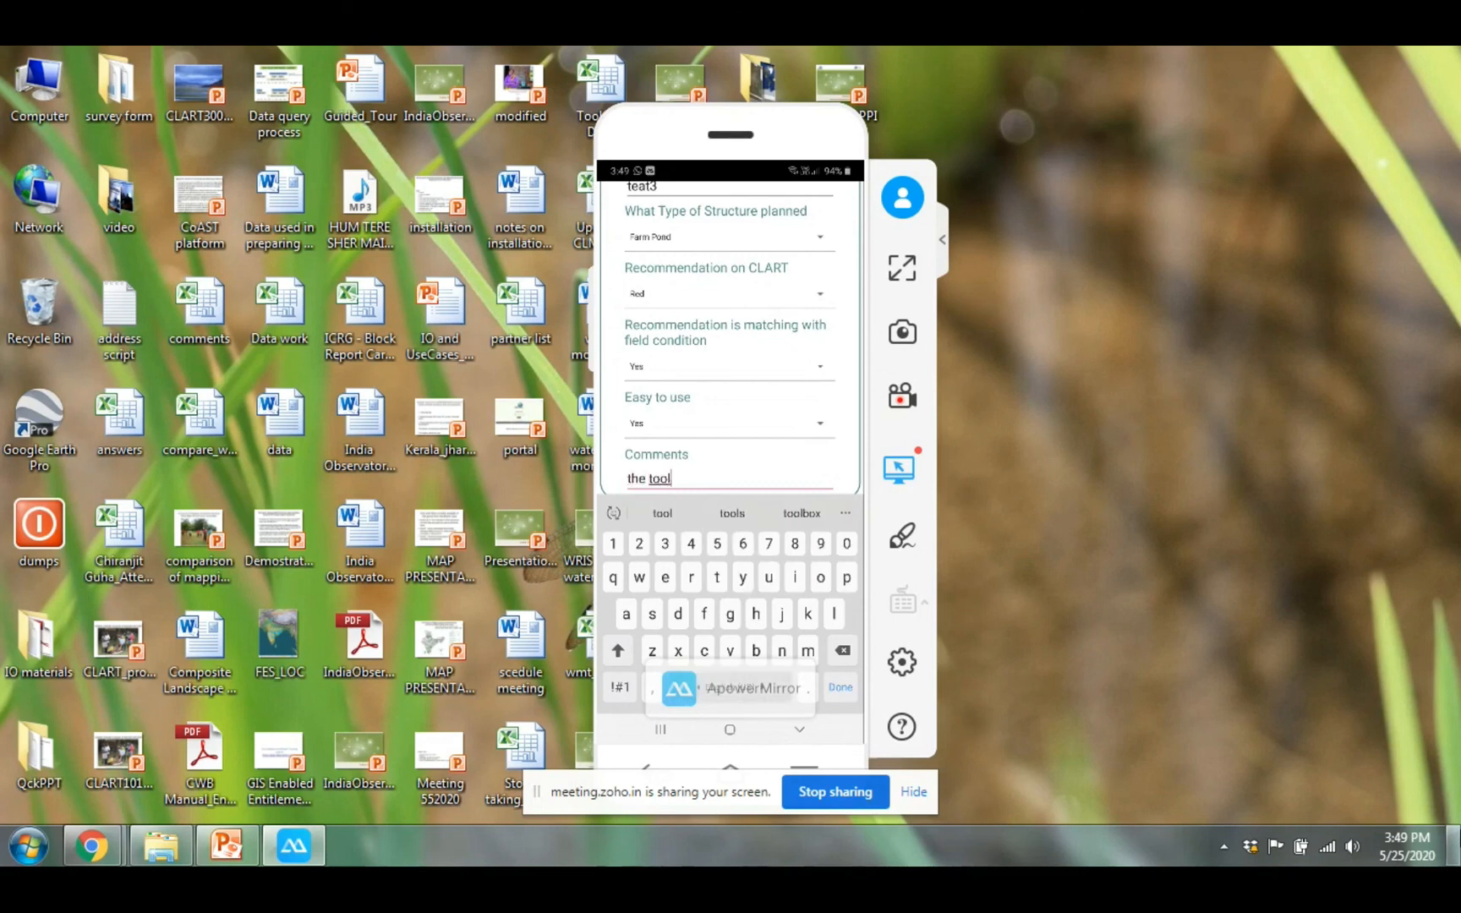
type("is good")
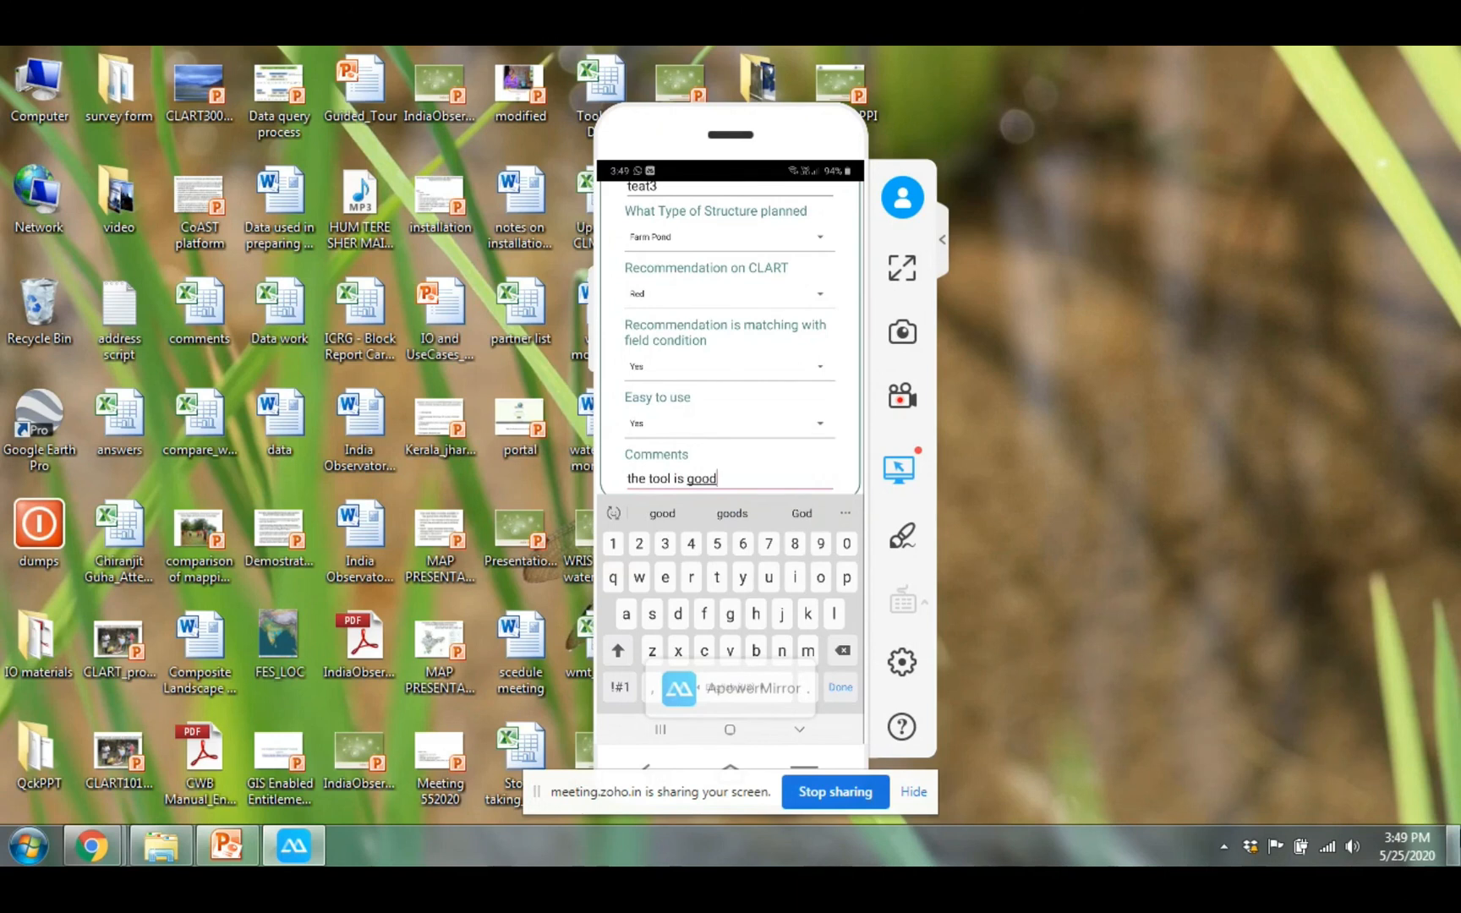
key("Return")
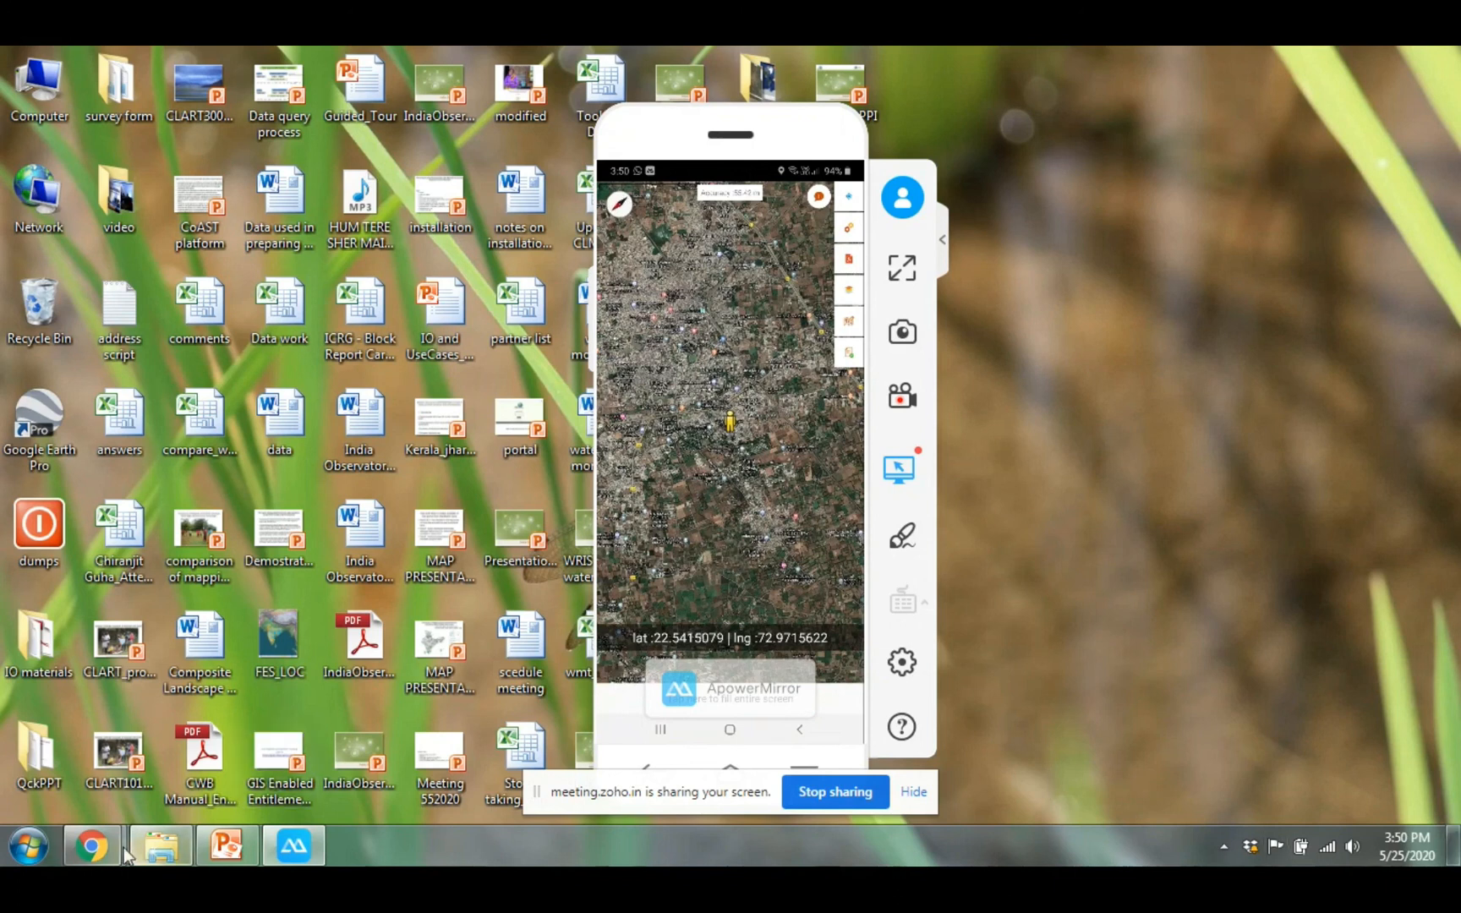
Load the CLART portal at apps.fes.org.in/clart in a new Chrome tab
mouse_move(96, 848)
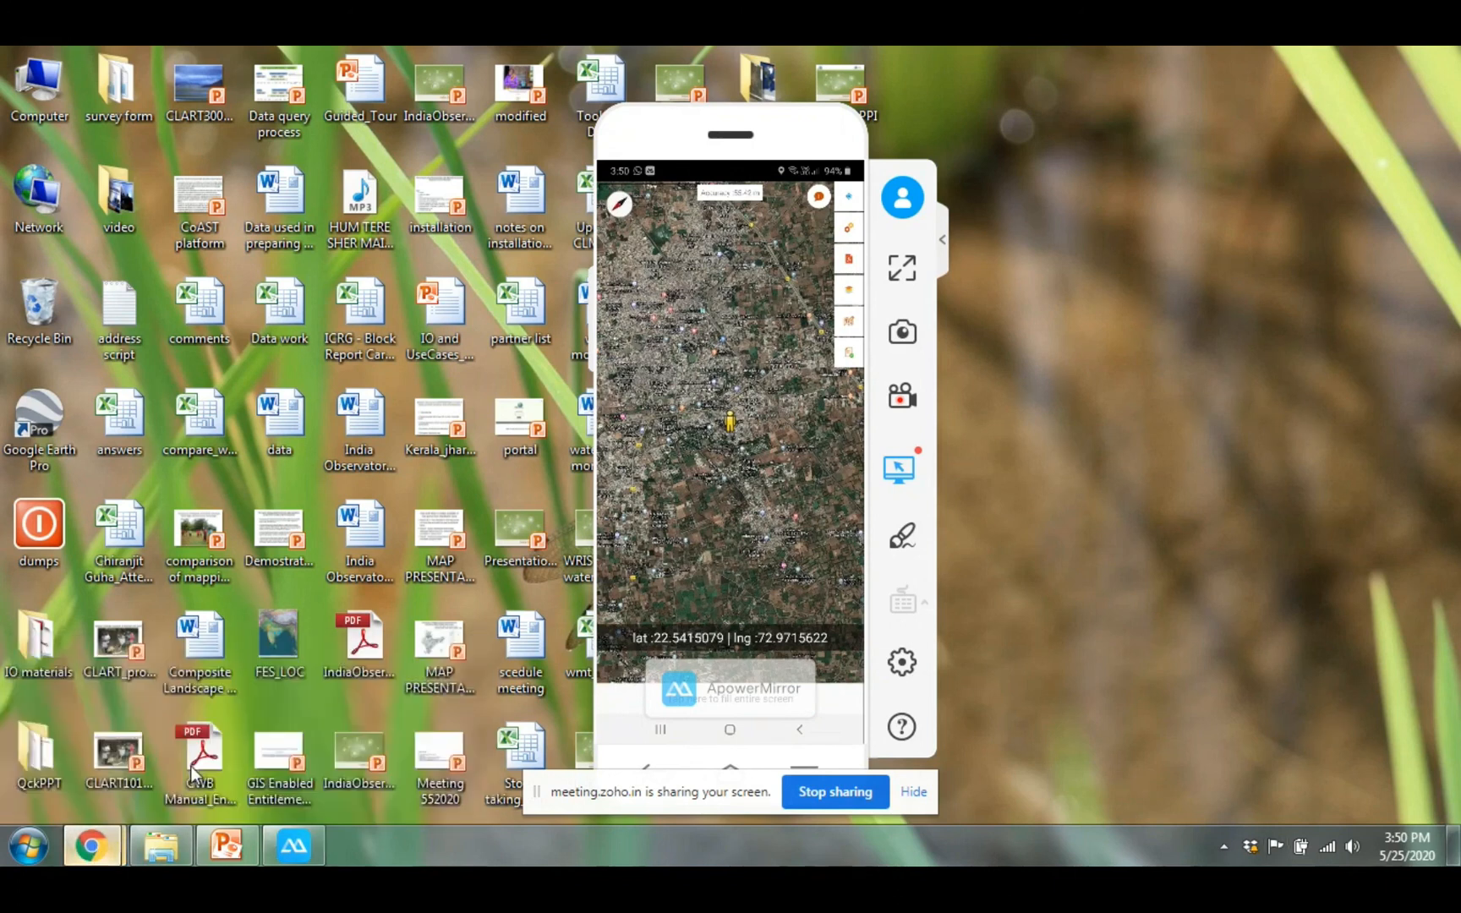
left_click(190, 766)
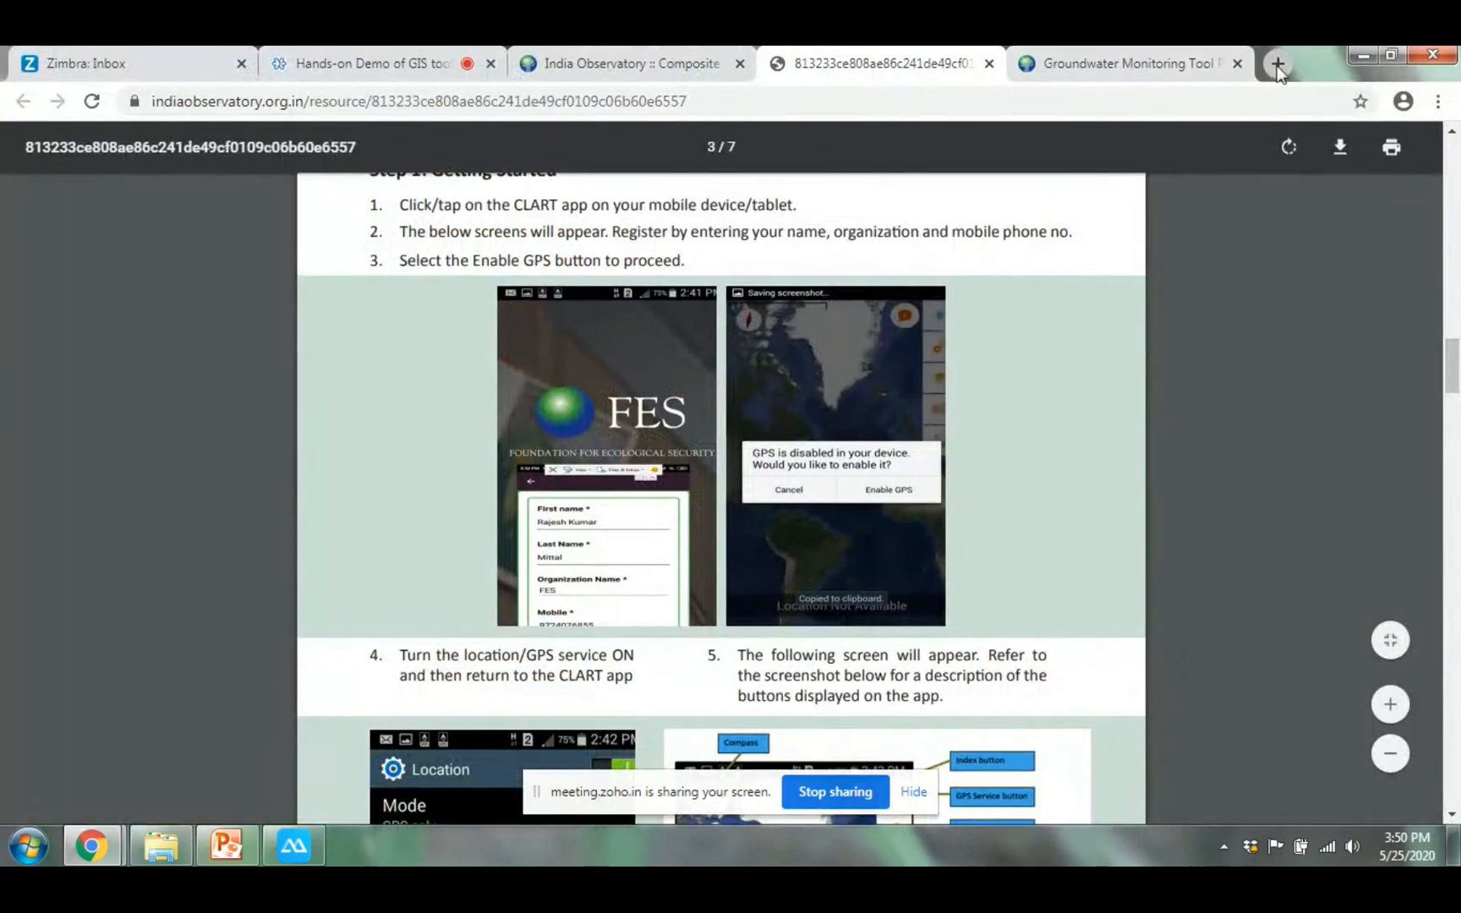
left_click(1278, 66)
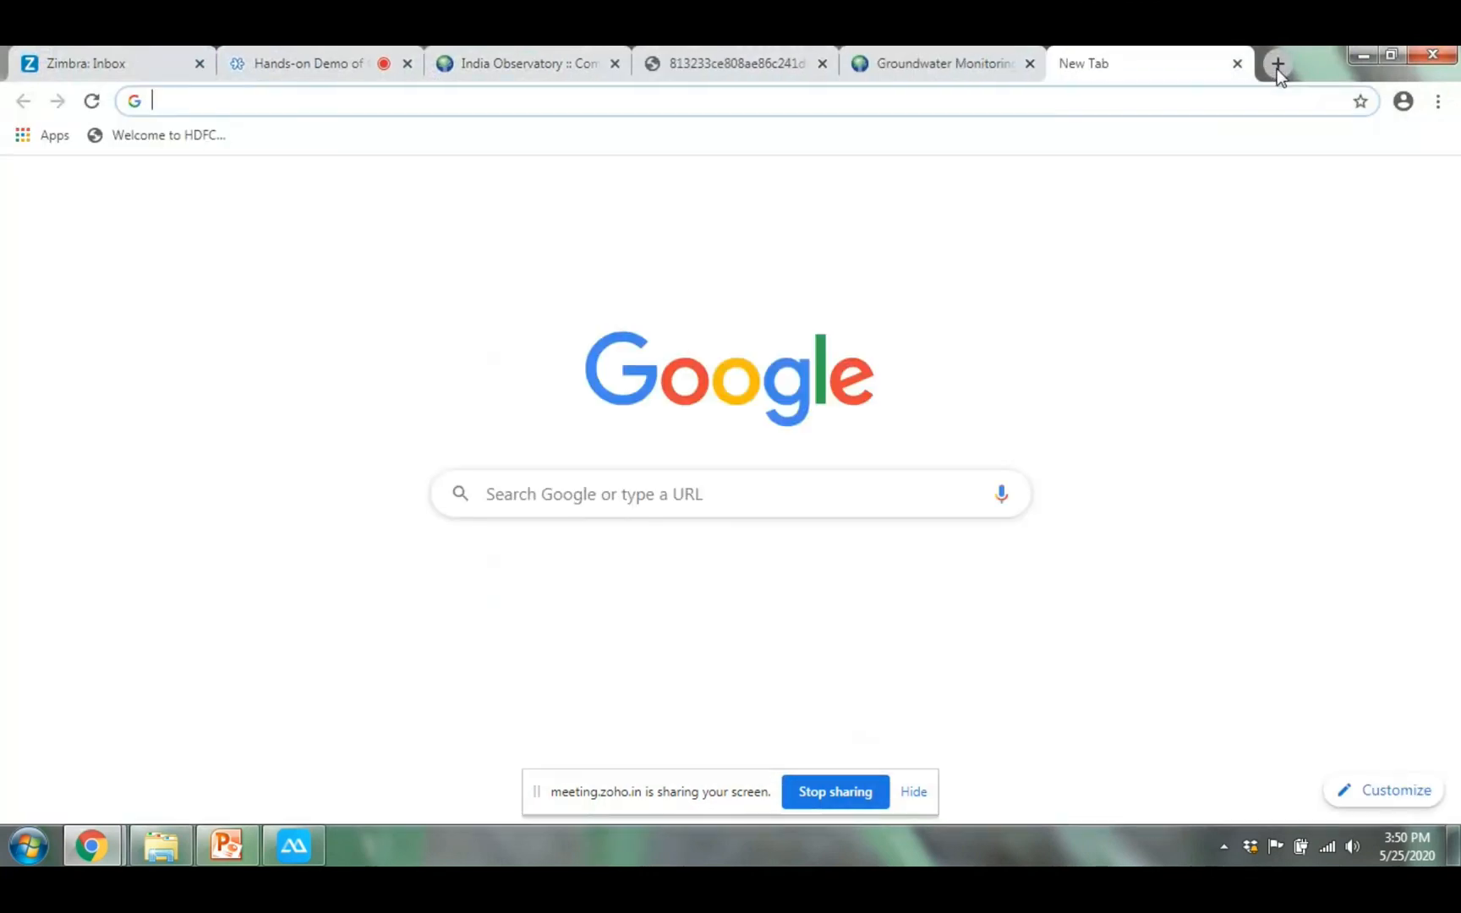
type("https")
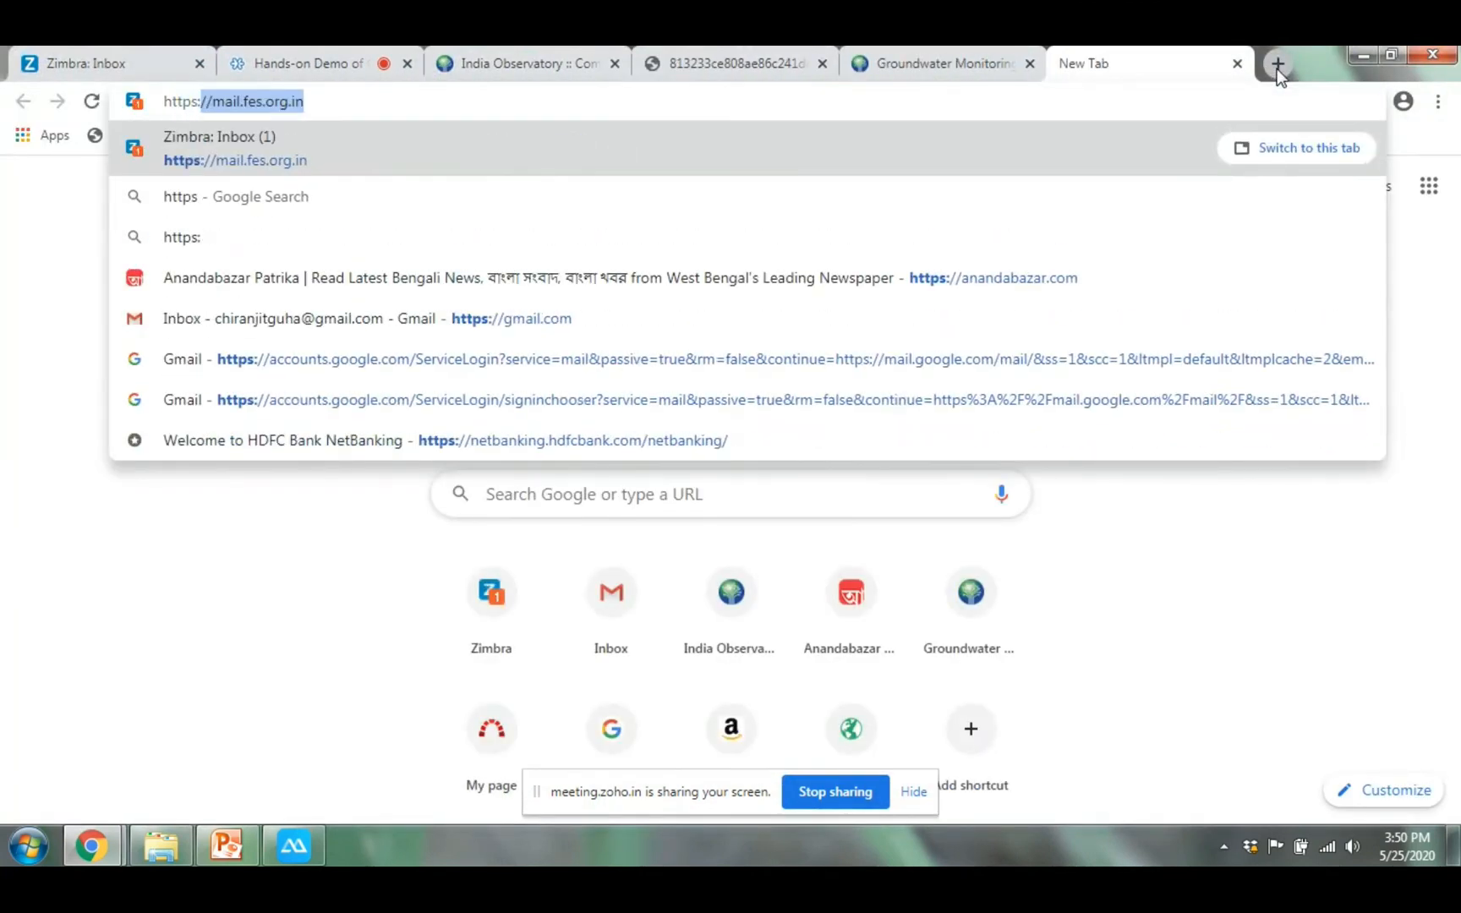
type("://app")
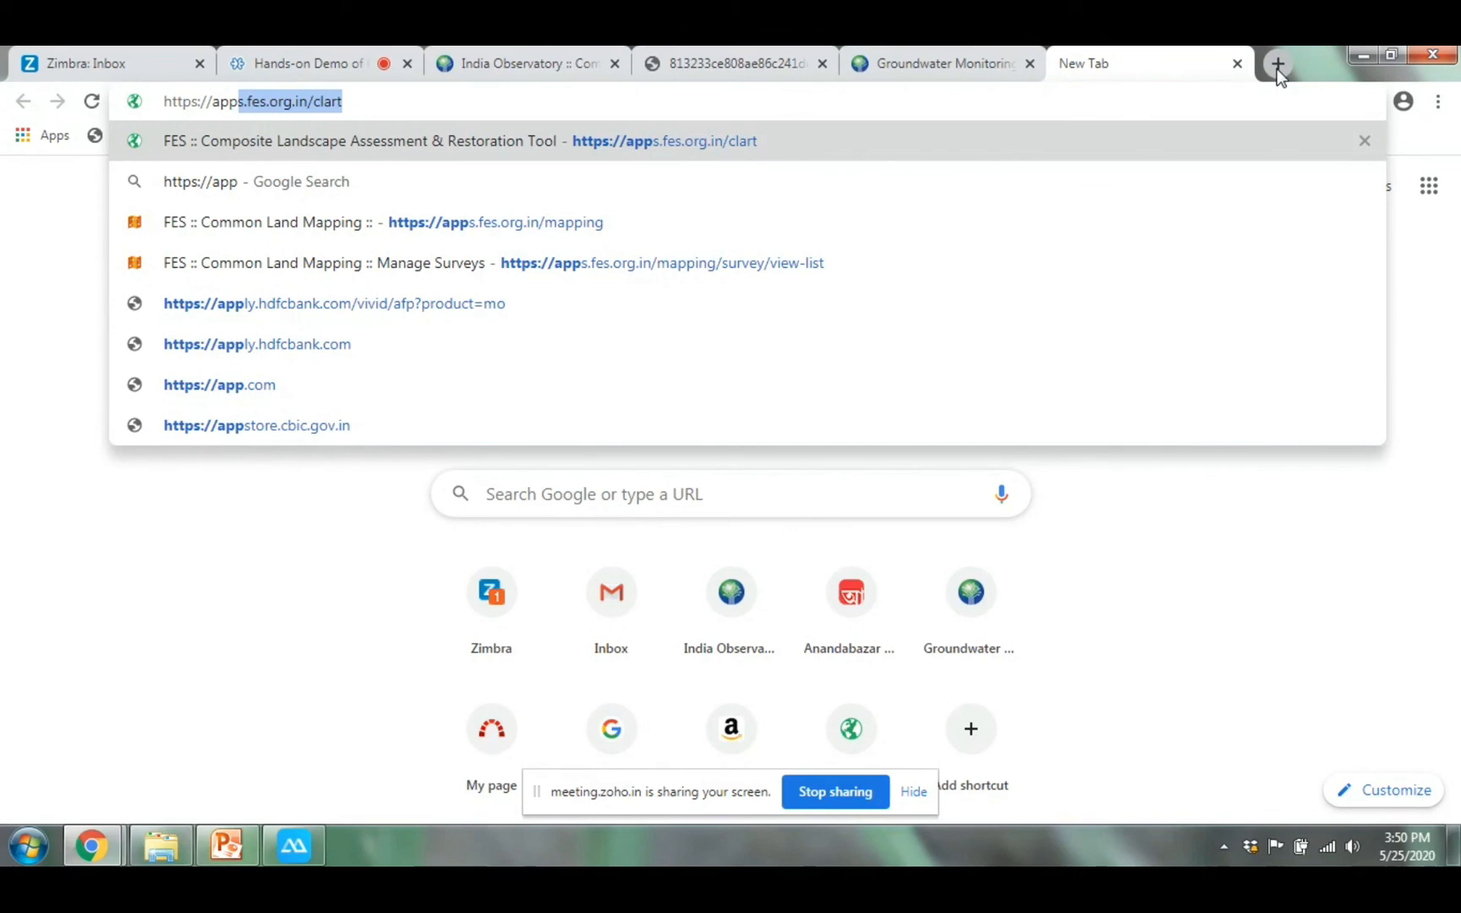
key("Return")
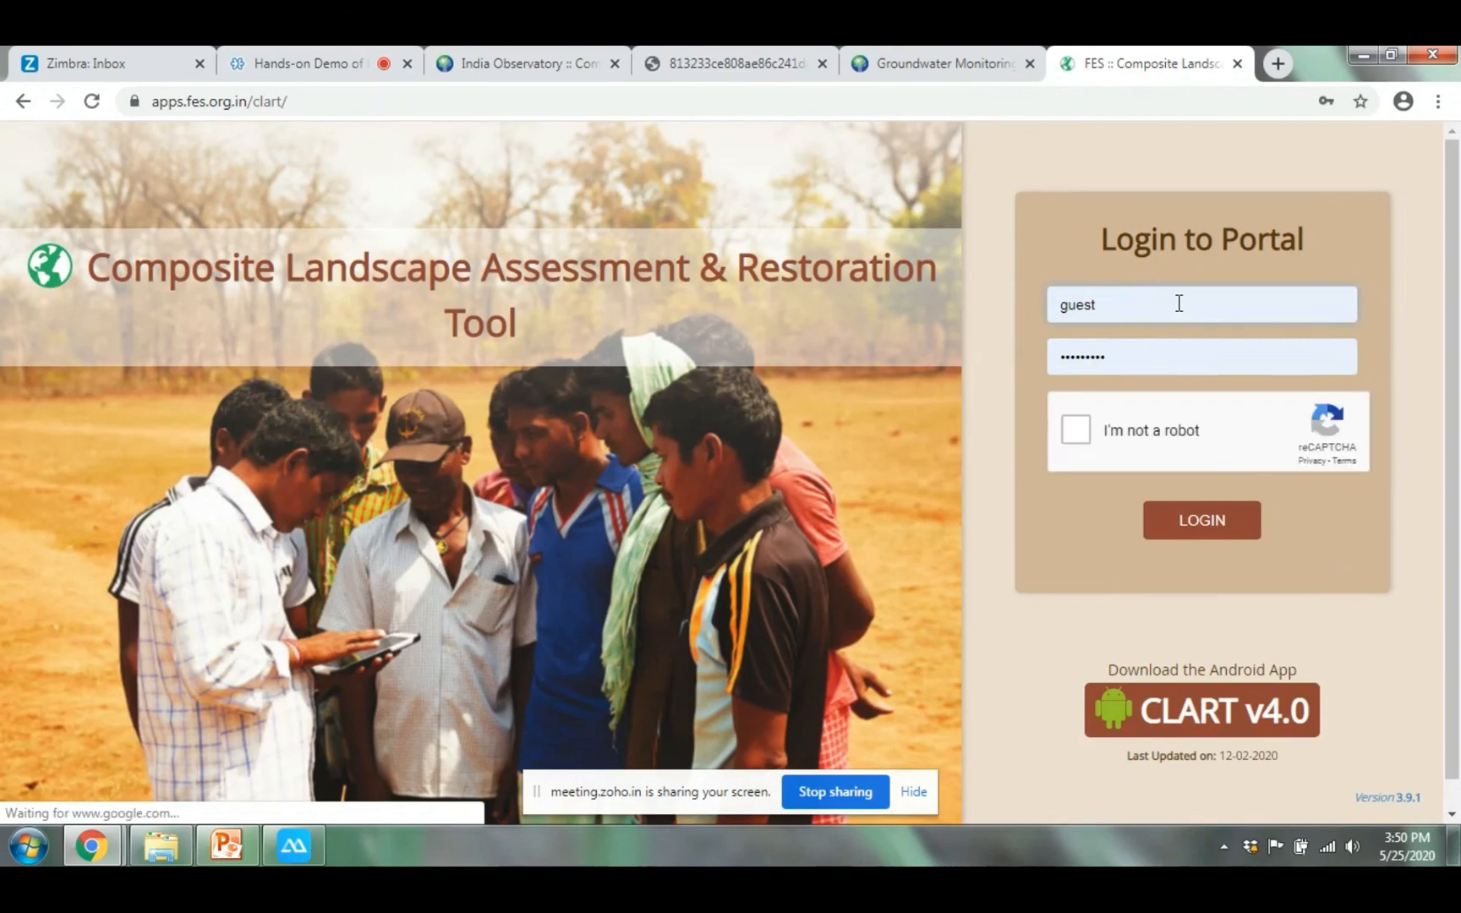
Use the saved login, pass the I'm not a robot check, and log in
left_click(1179, 303)
left_click_drag(1130, 302, 1014, 342)
left_click(1020, 364)
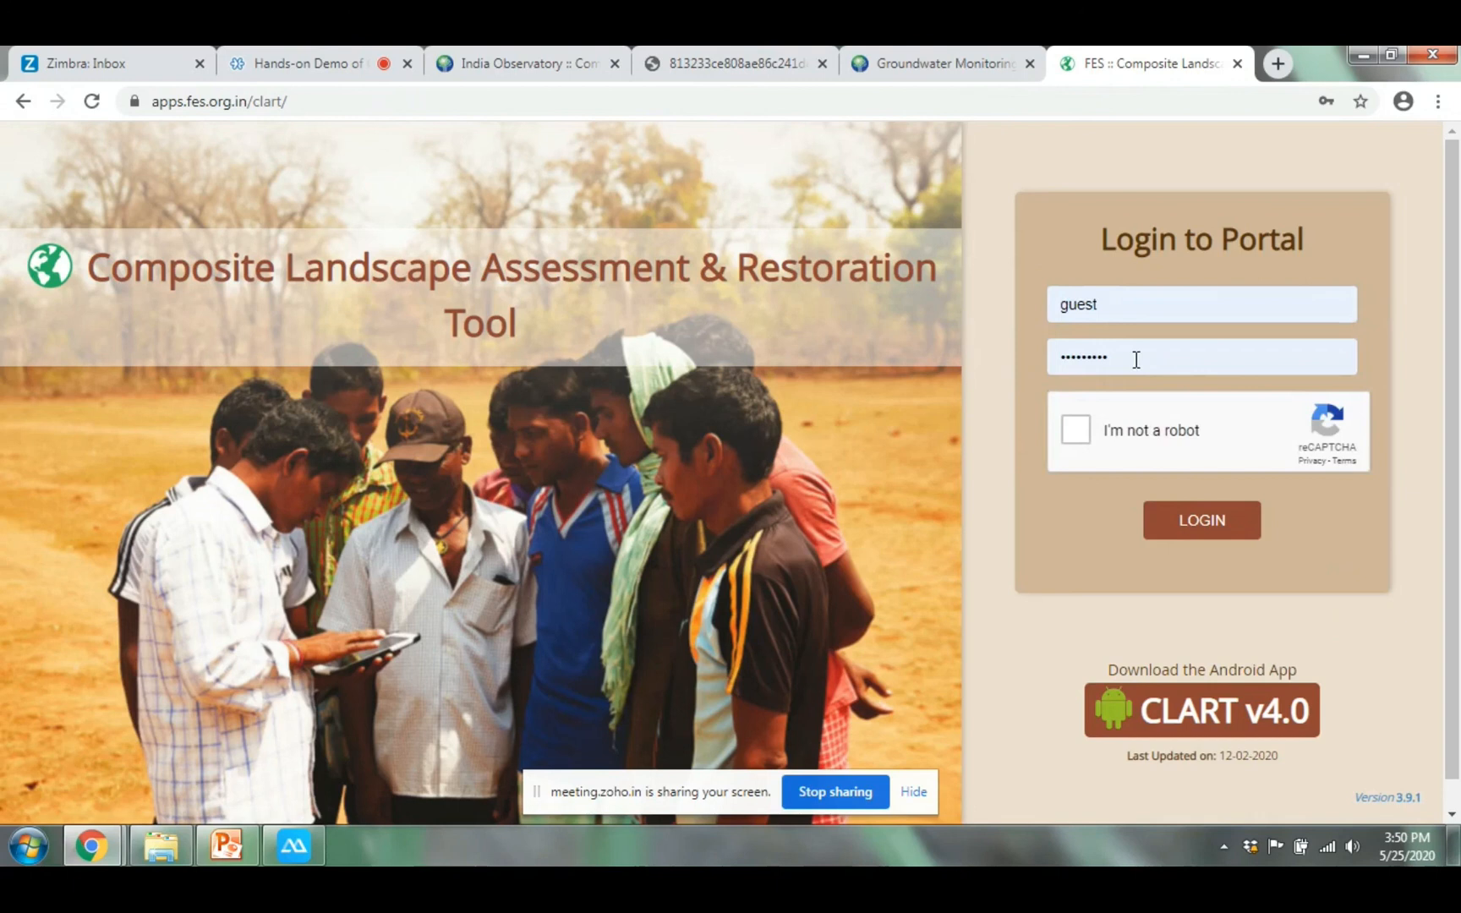
left_click(1069, 440)
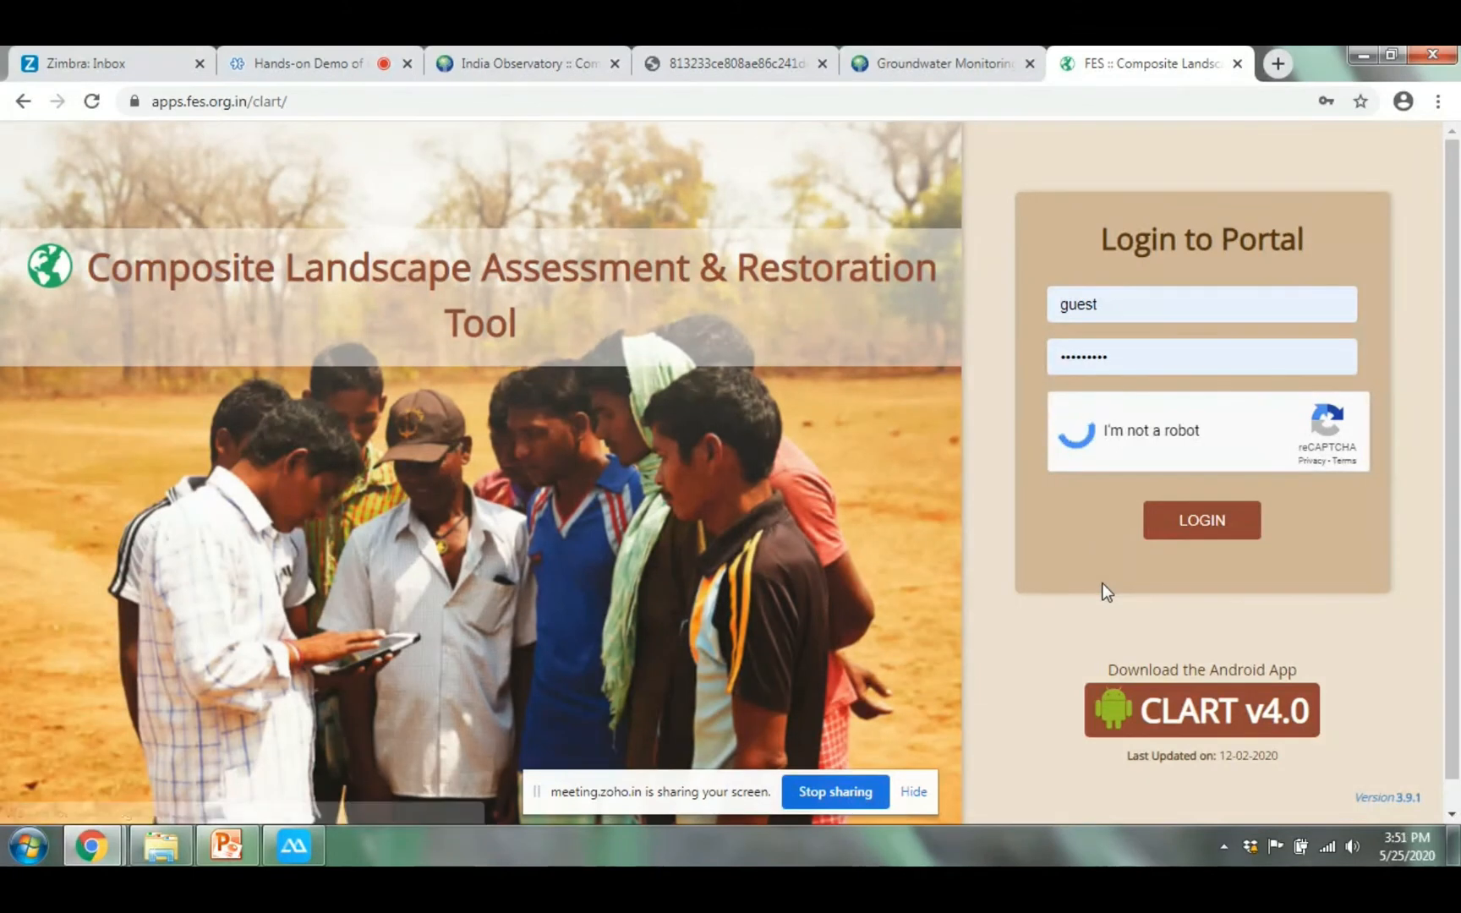
left_click(1206, 519)
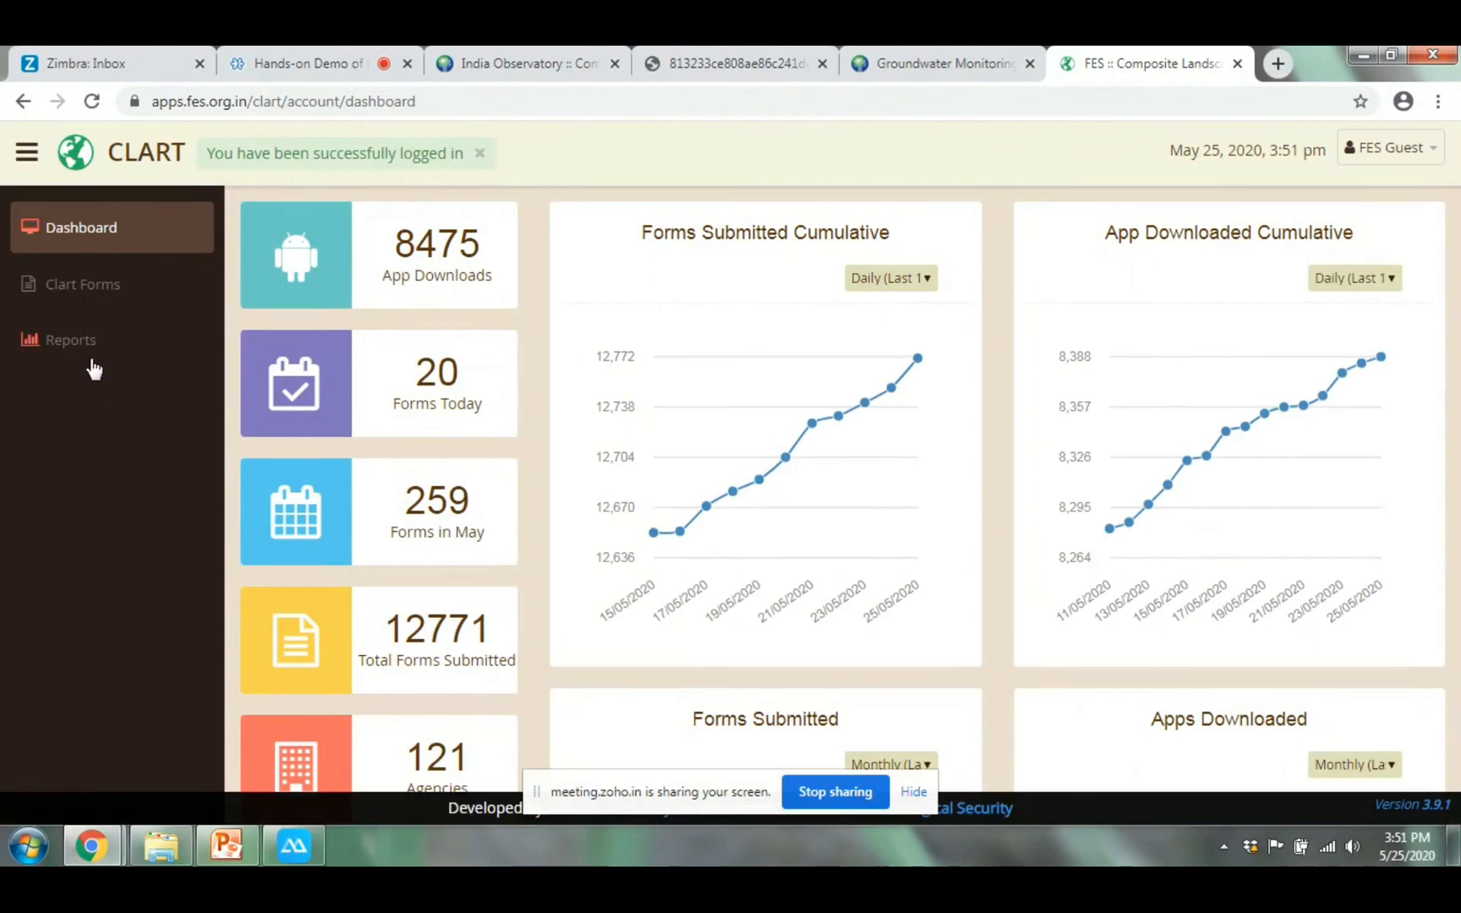
Switch the Forms Submitted Cumulative chart to Weekly, then to Monthly totals
mouse_move(809, 424)
left_click(898, 279)
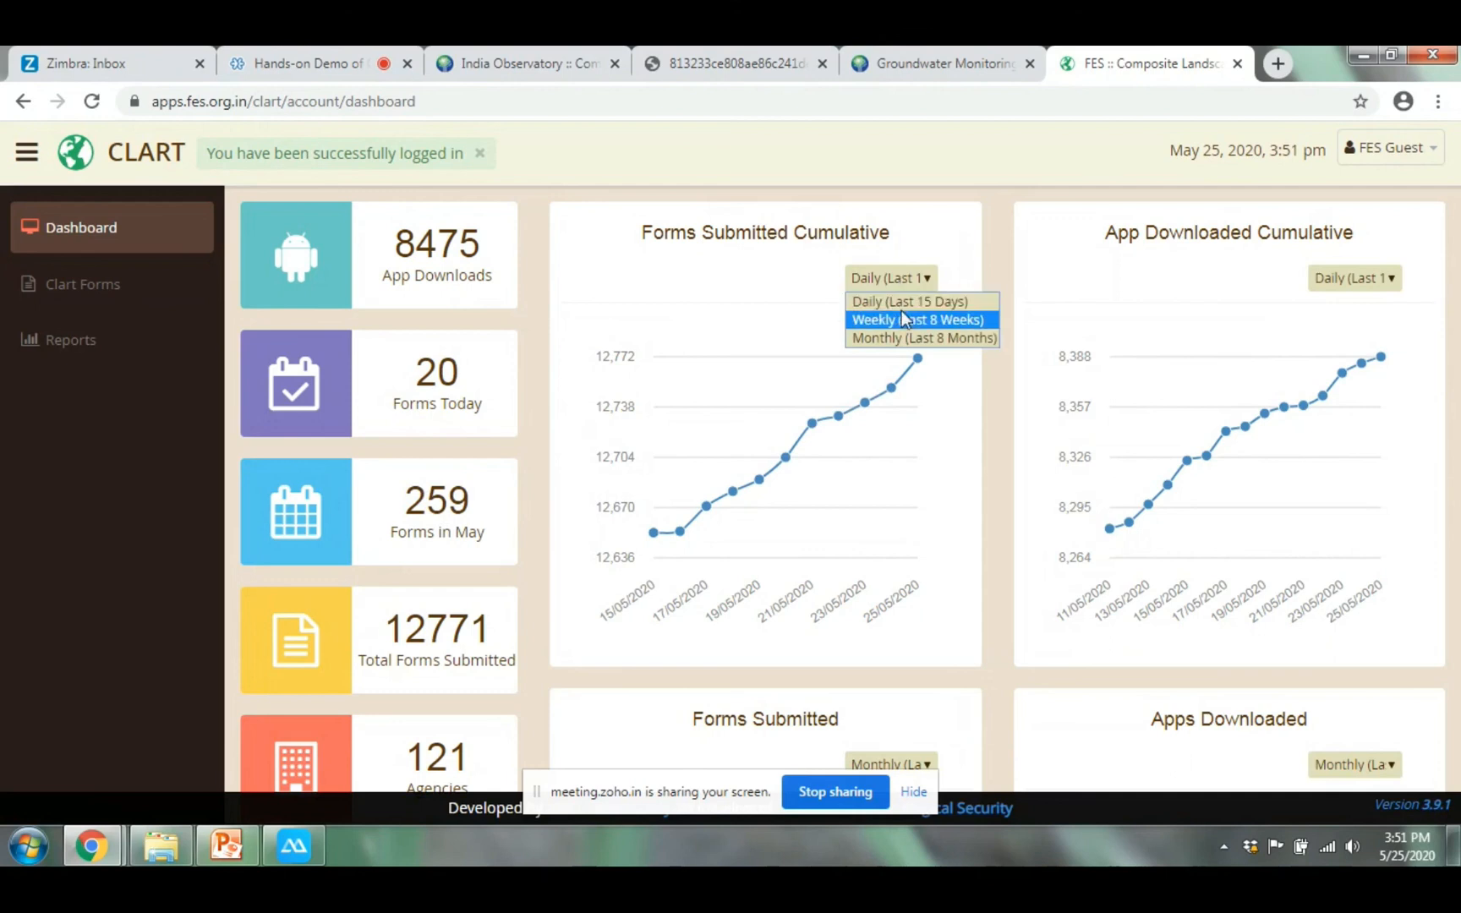
left_click(903, 325)
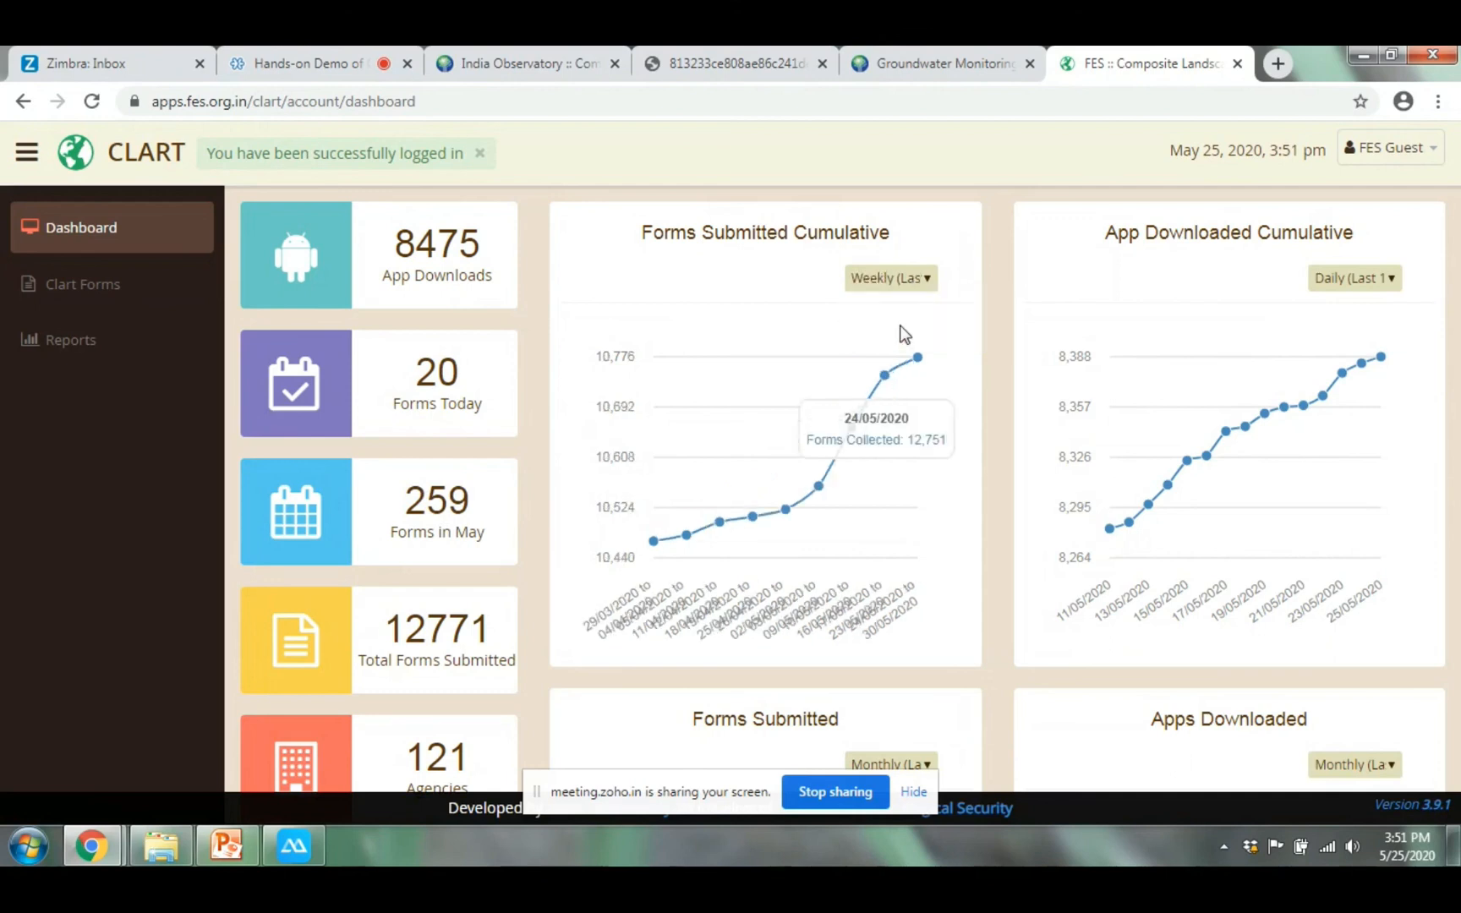
left_click(896, 279)
left_click(886, 343)
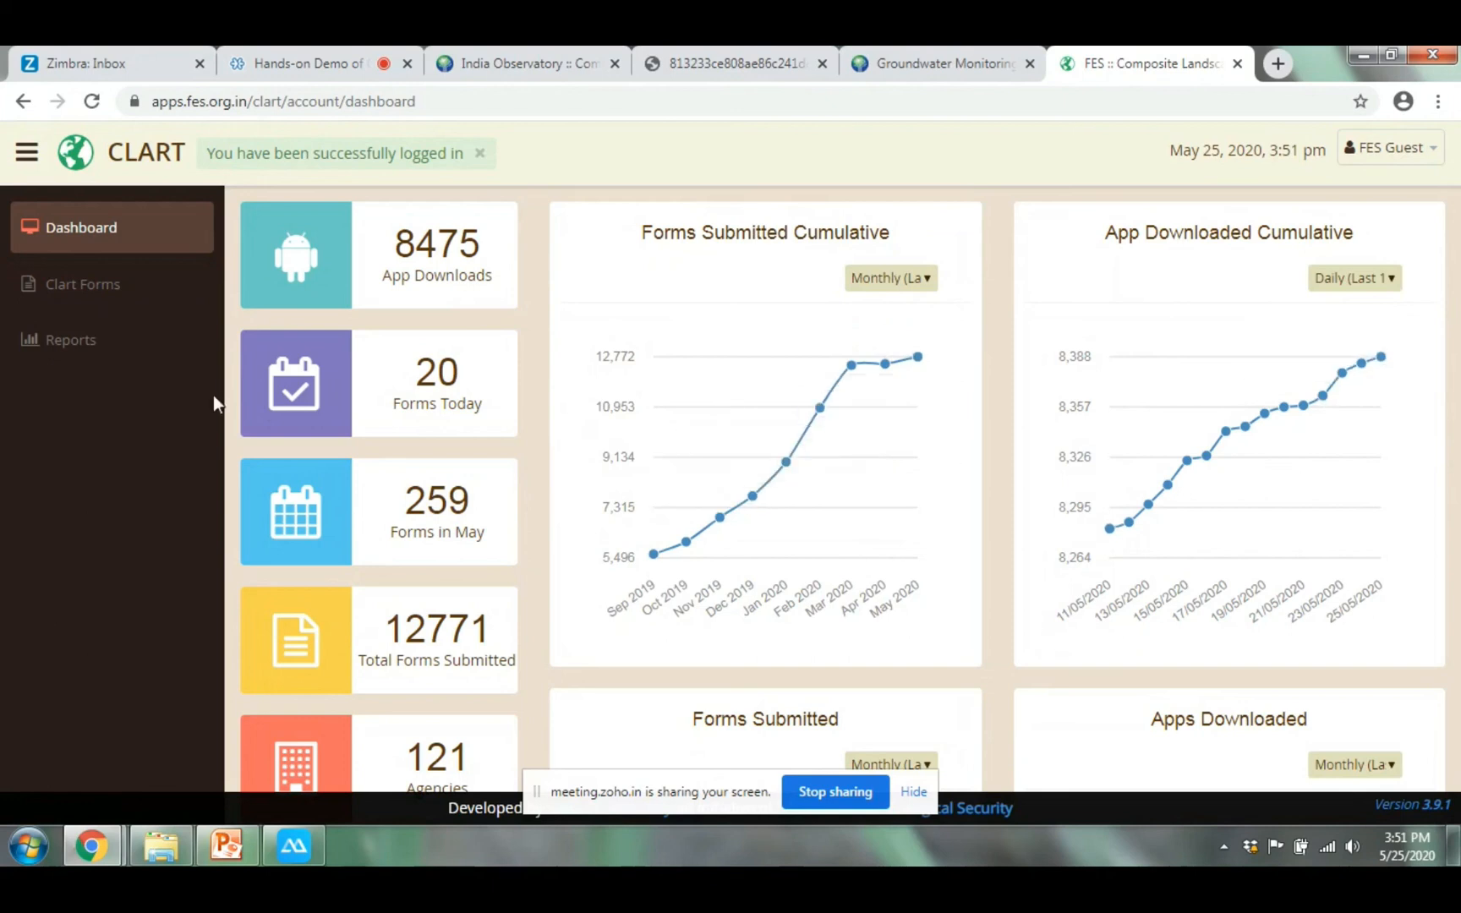
Open the Clart Forms list, scroll across to the Action columns, and view the first form on the map
left_click(125, 300)
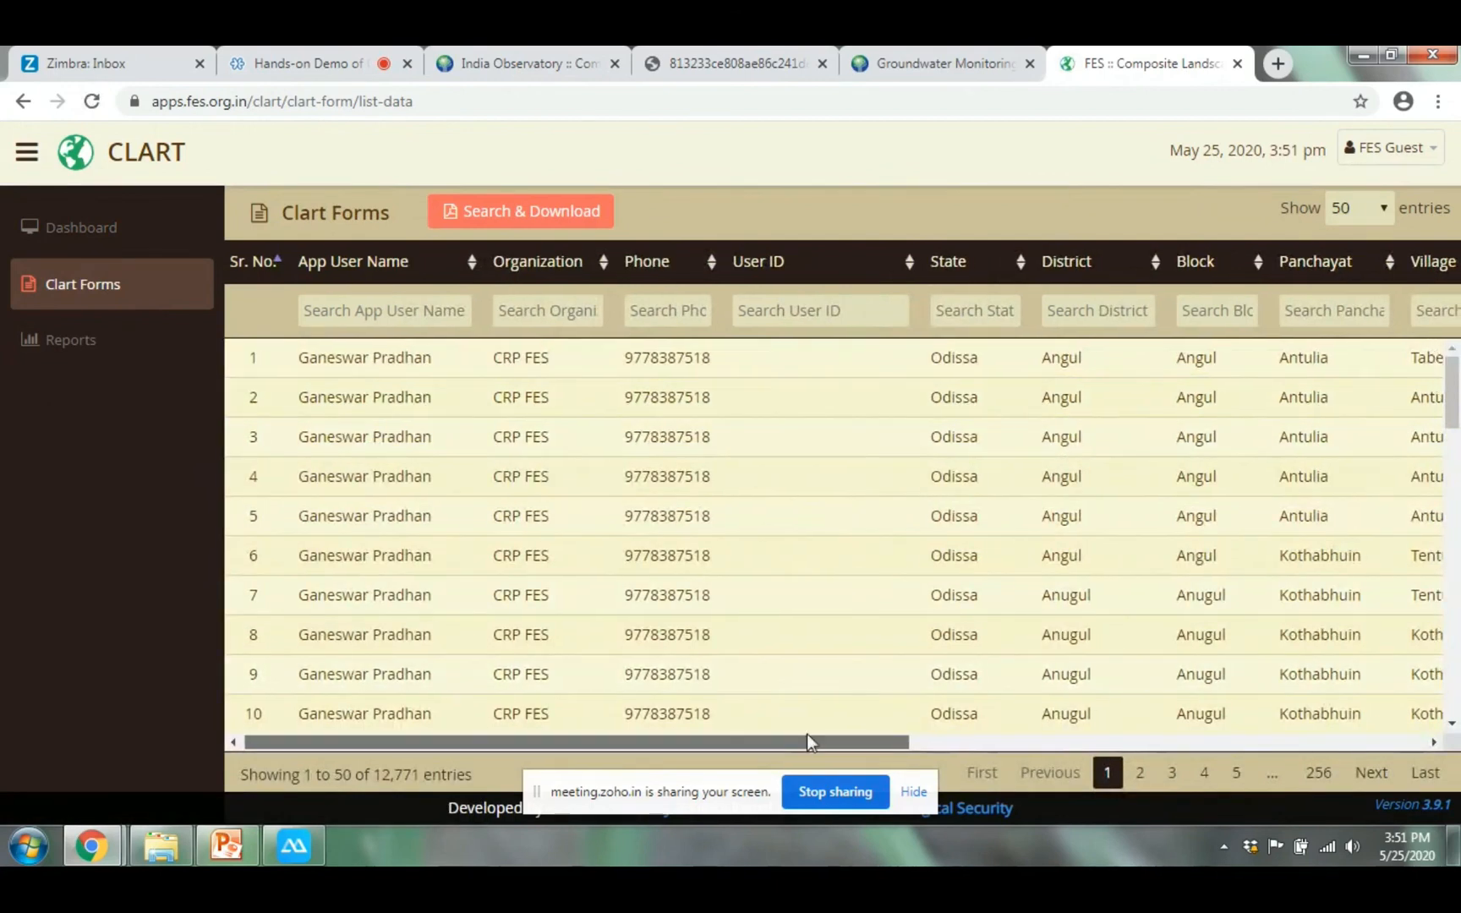
left_click_drag(807, 734, 651, 741)
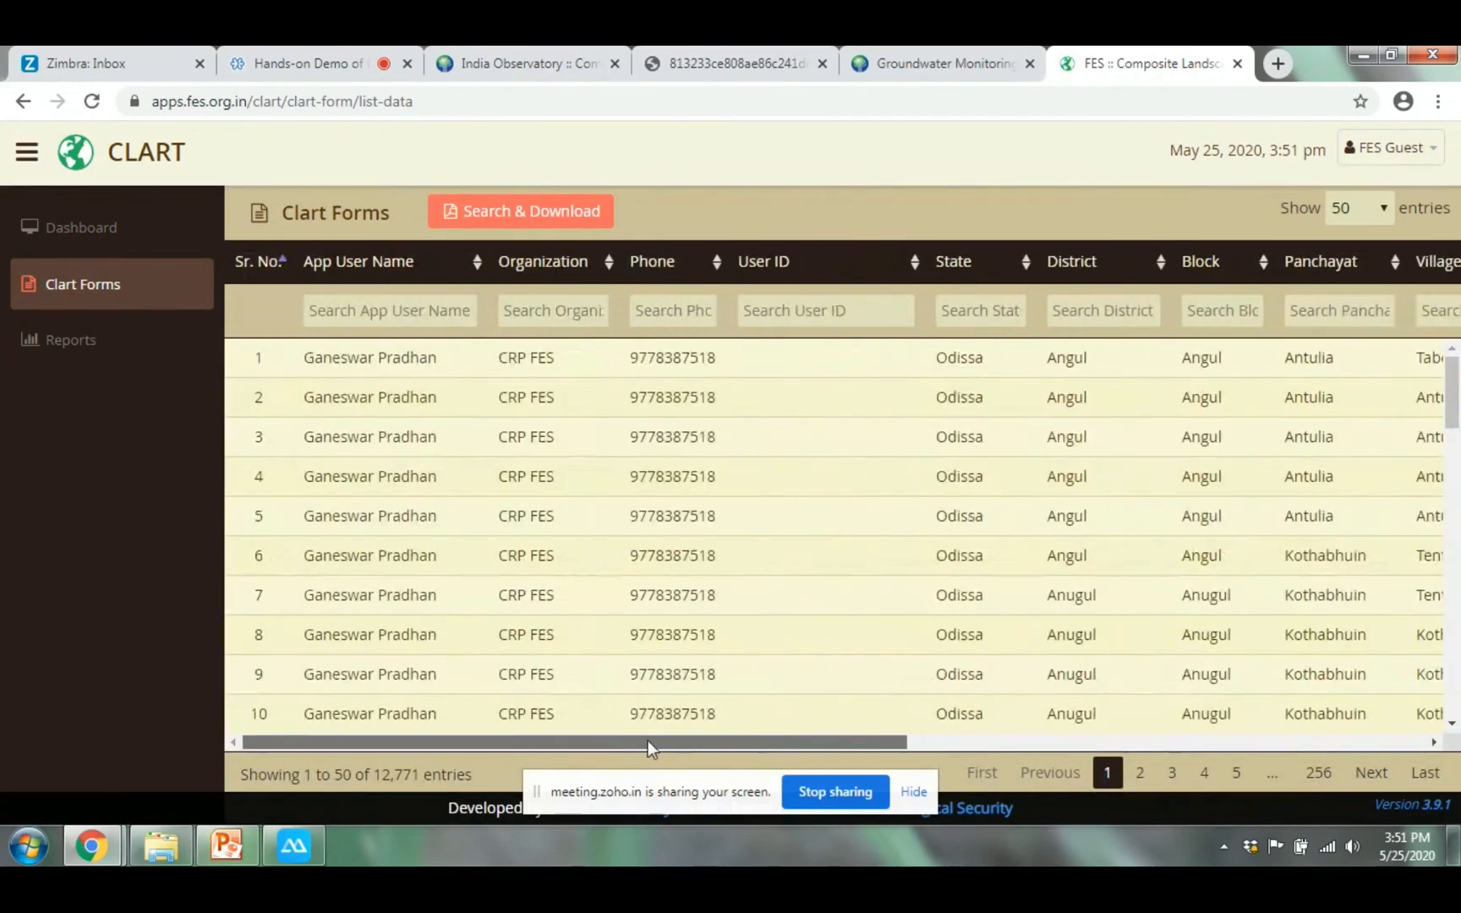
left_click_drag(757, 755, 1334, 817)
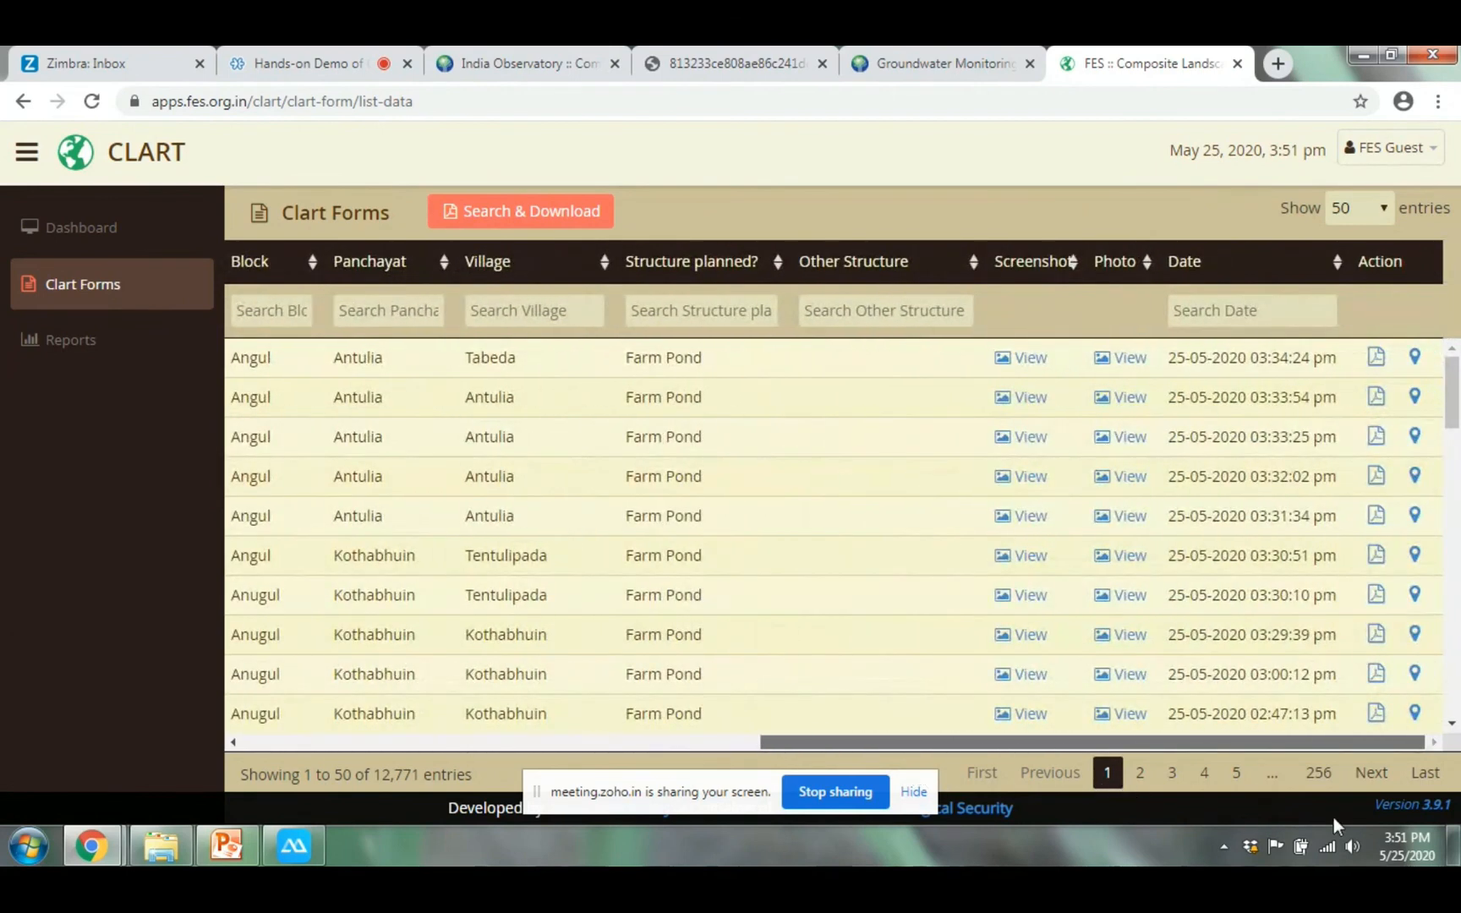
left_click(1415, 359)
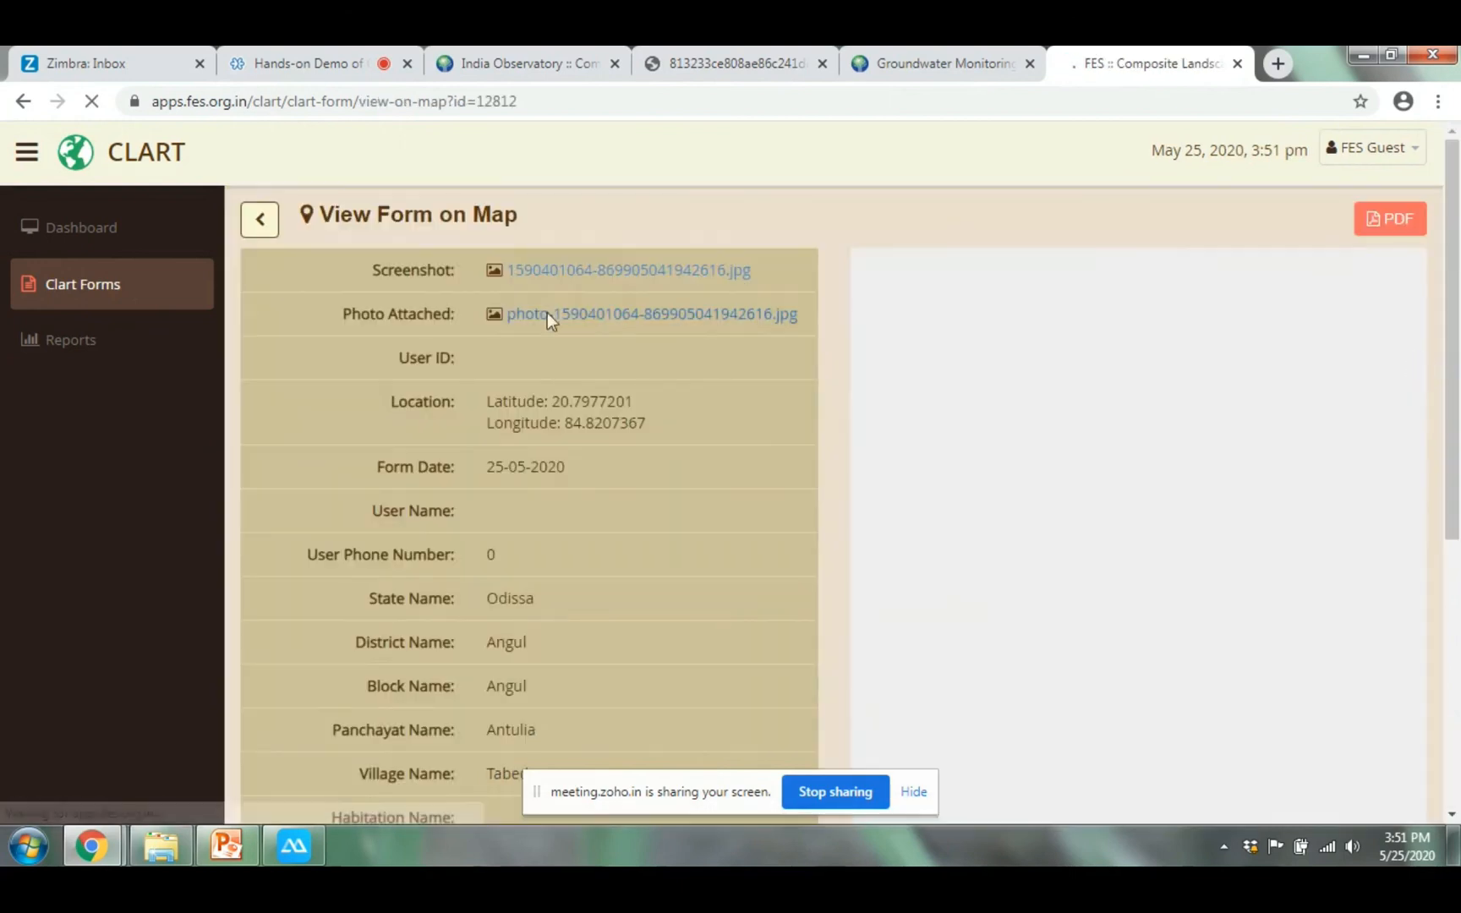
Scroll through the Tabeda farm-pond form's details, then return to the Clart Forms list
scroll(470, 474, "down", 1)
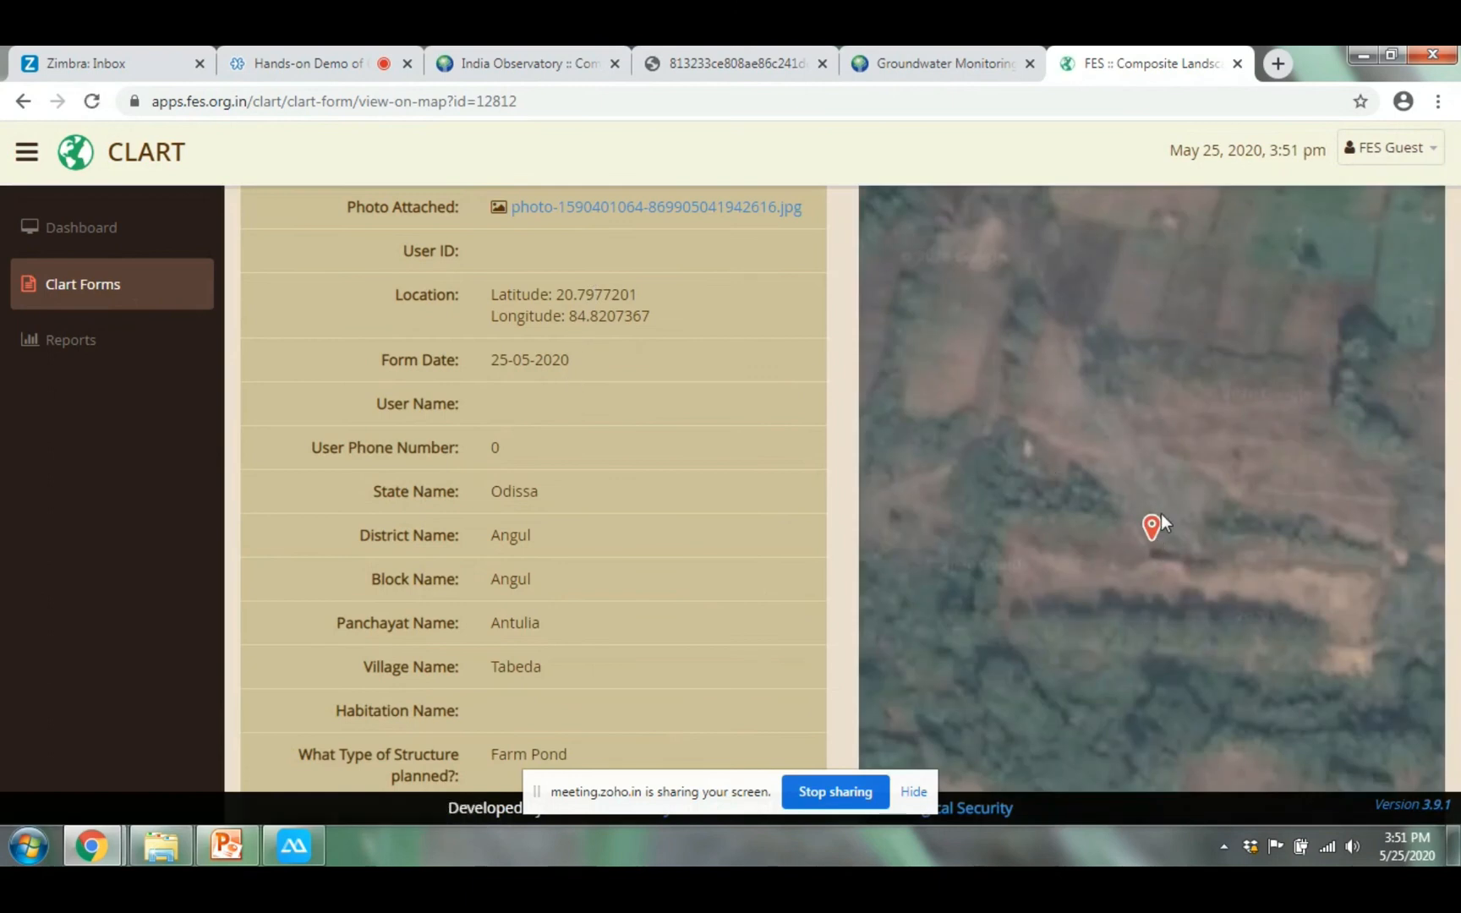
scroll(1161, 514, "down", 2)
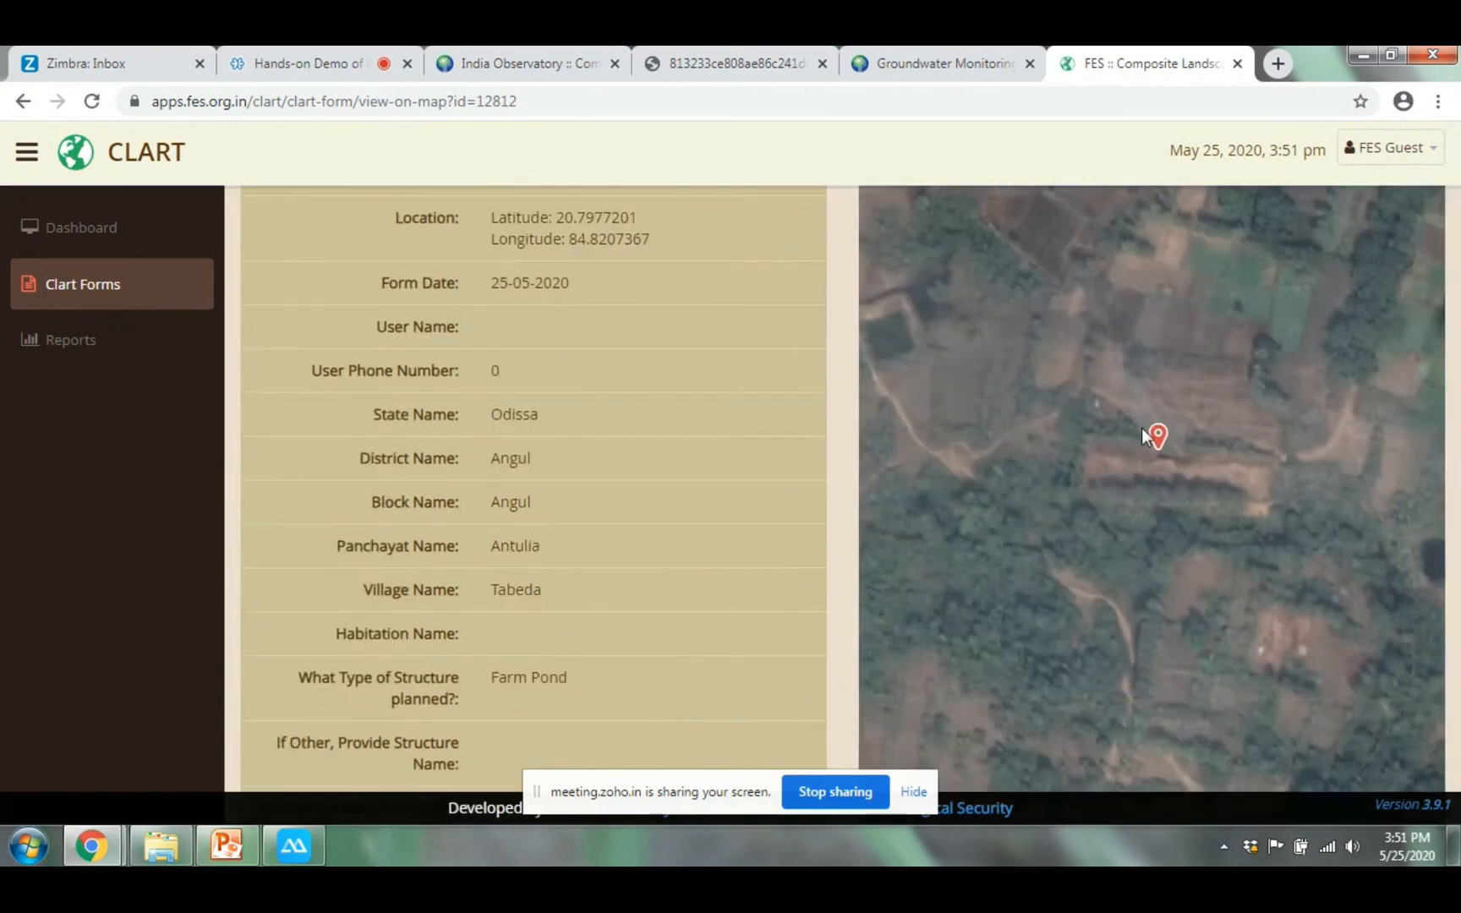
scroll(1142, 427, "down", 2)
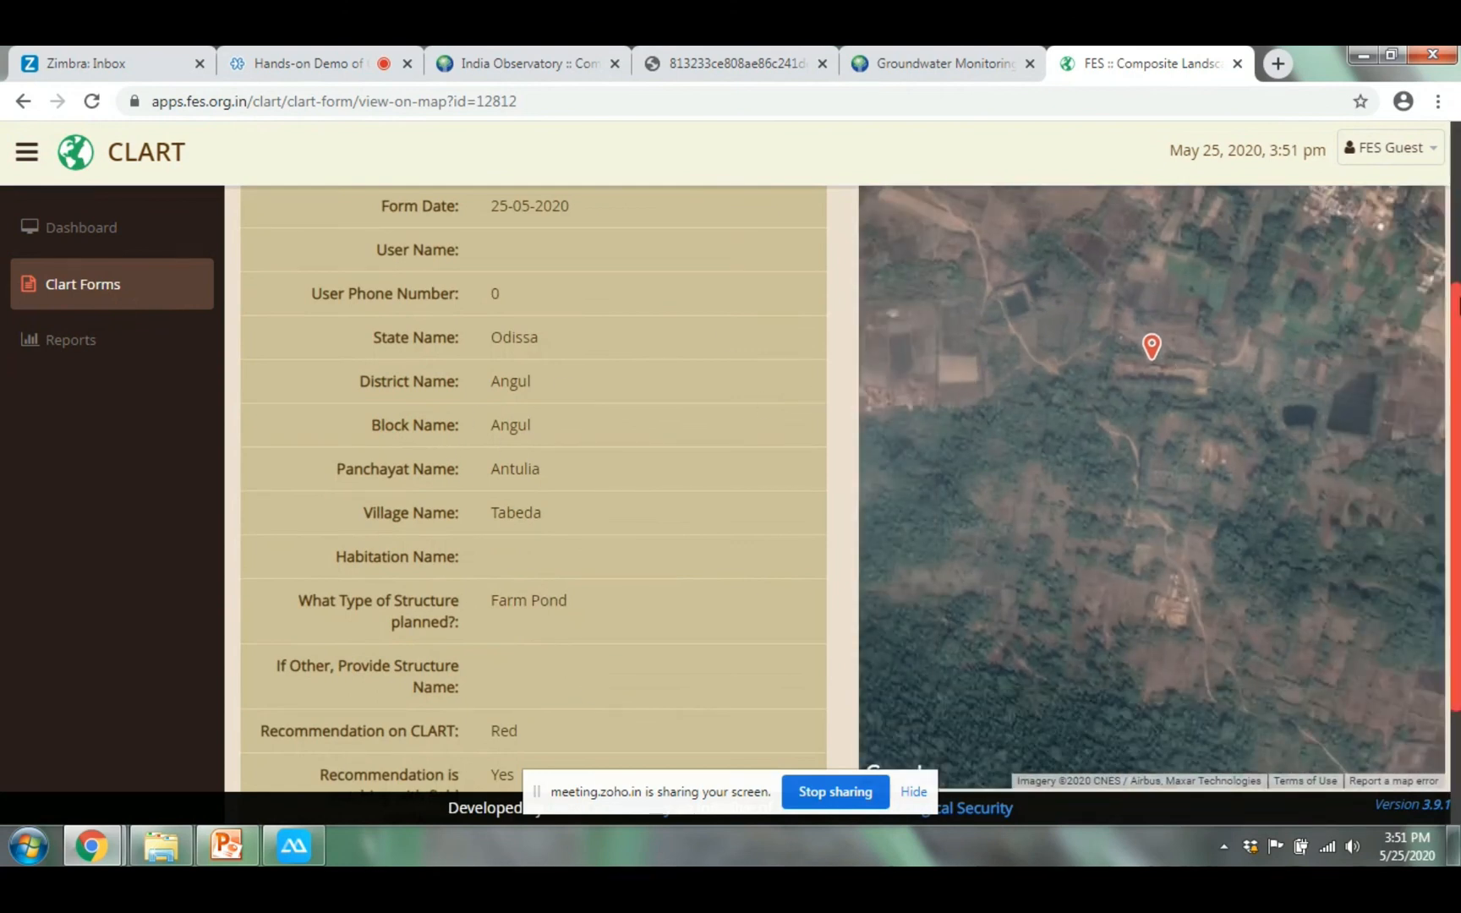
scroll(1455, 321, "down", 3)
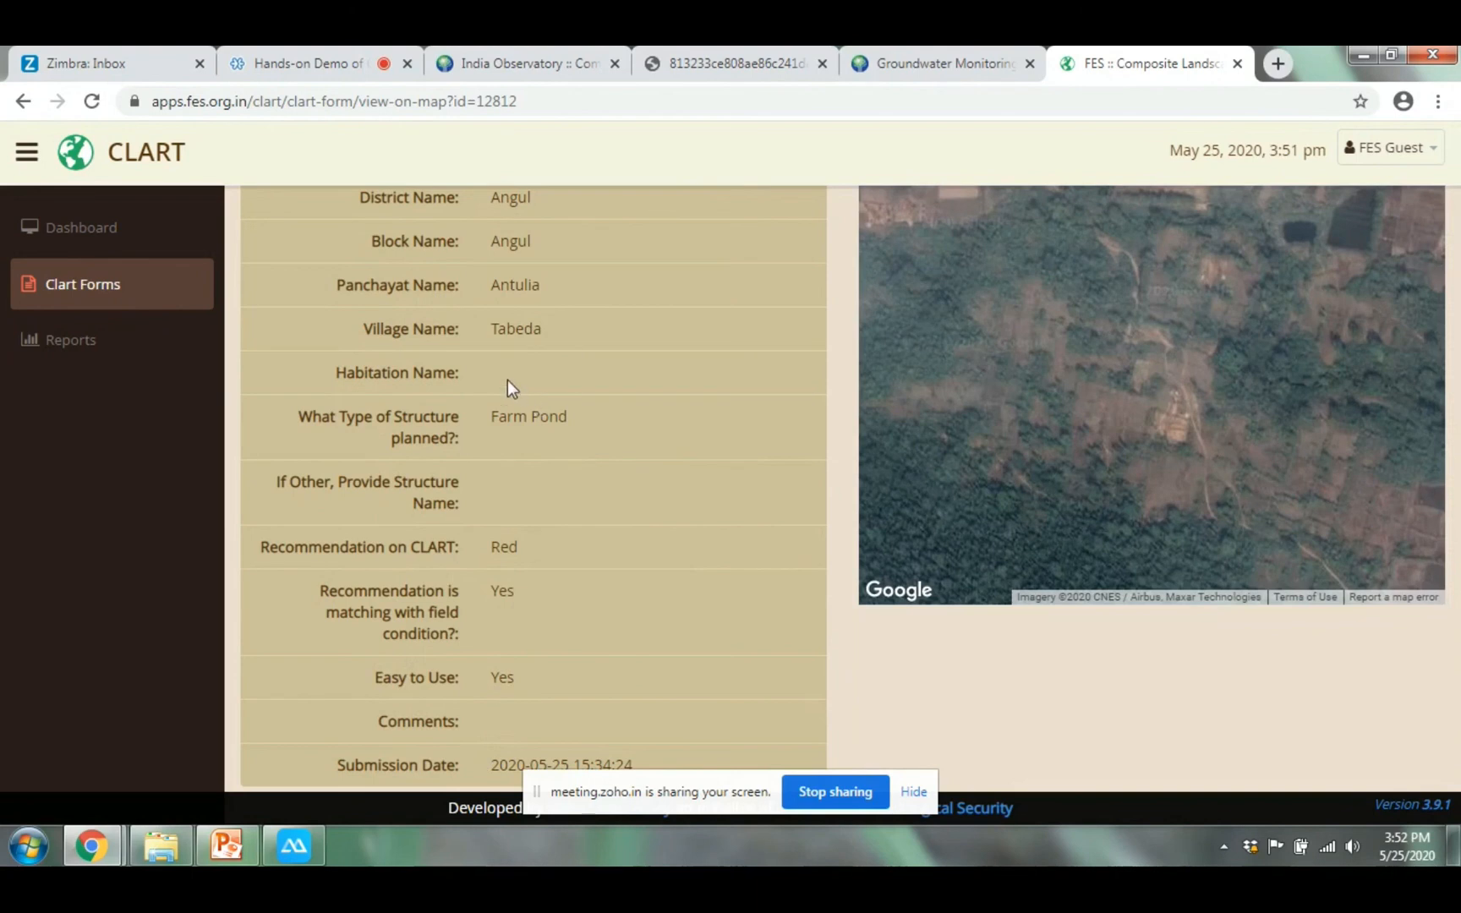
left_click_drag(1456, 414, 1458, 193)
left_click(146, 284)
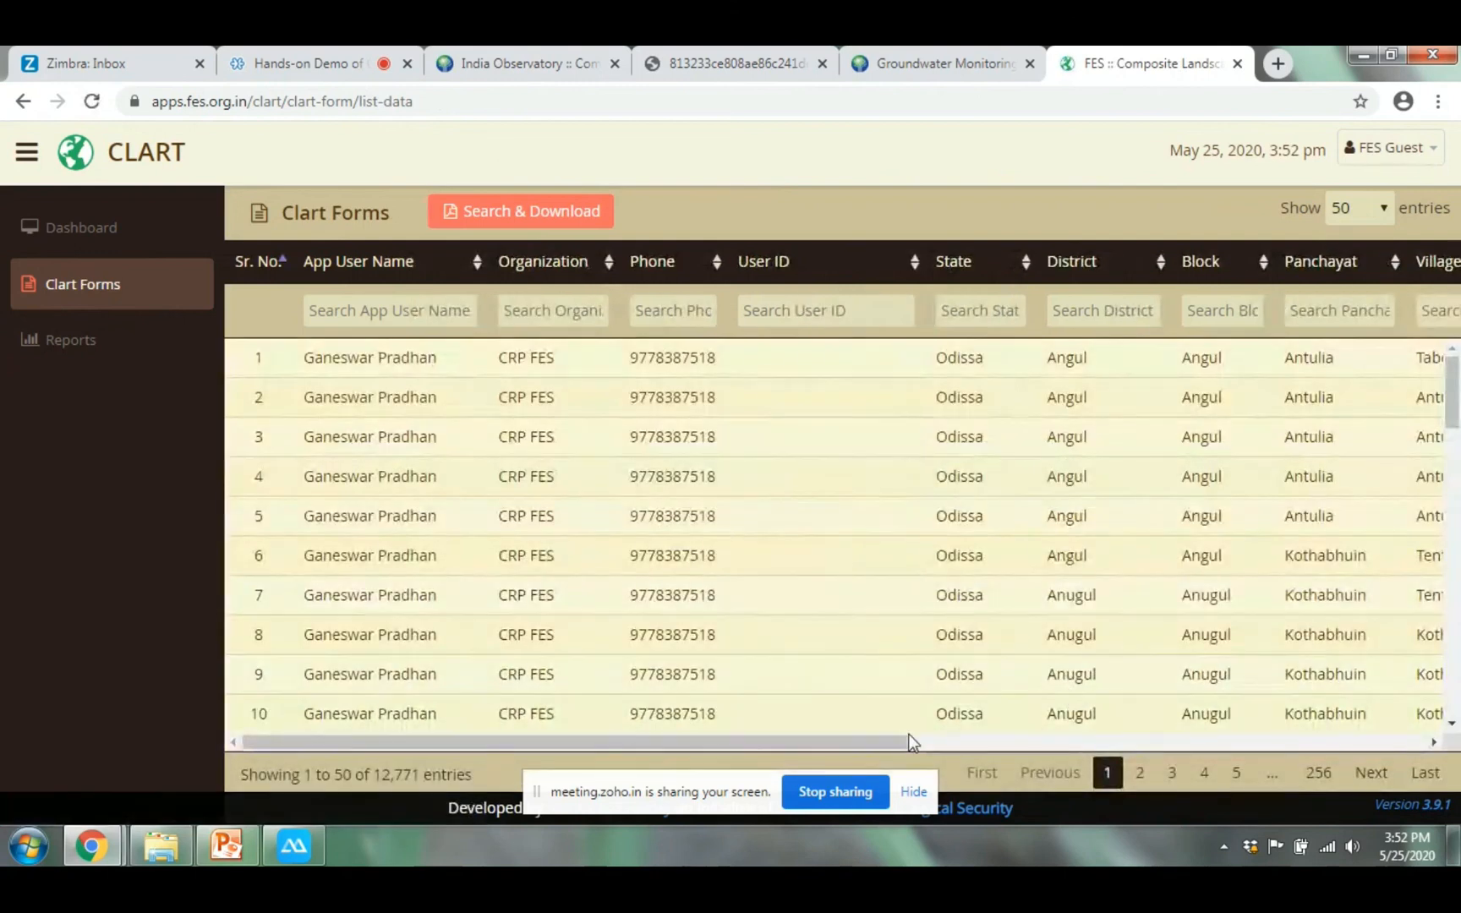
left_click_drag(877, 750, 1404, 764)
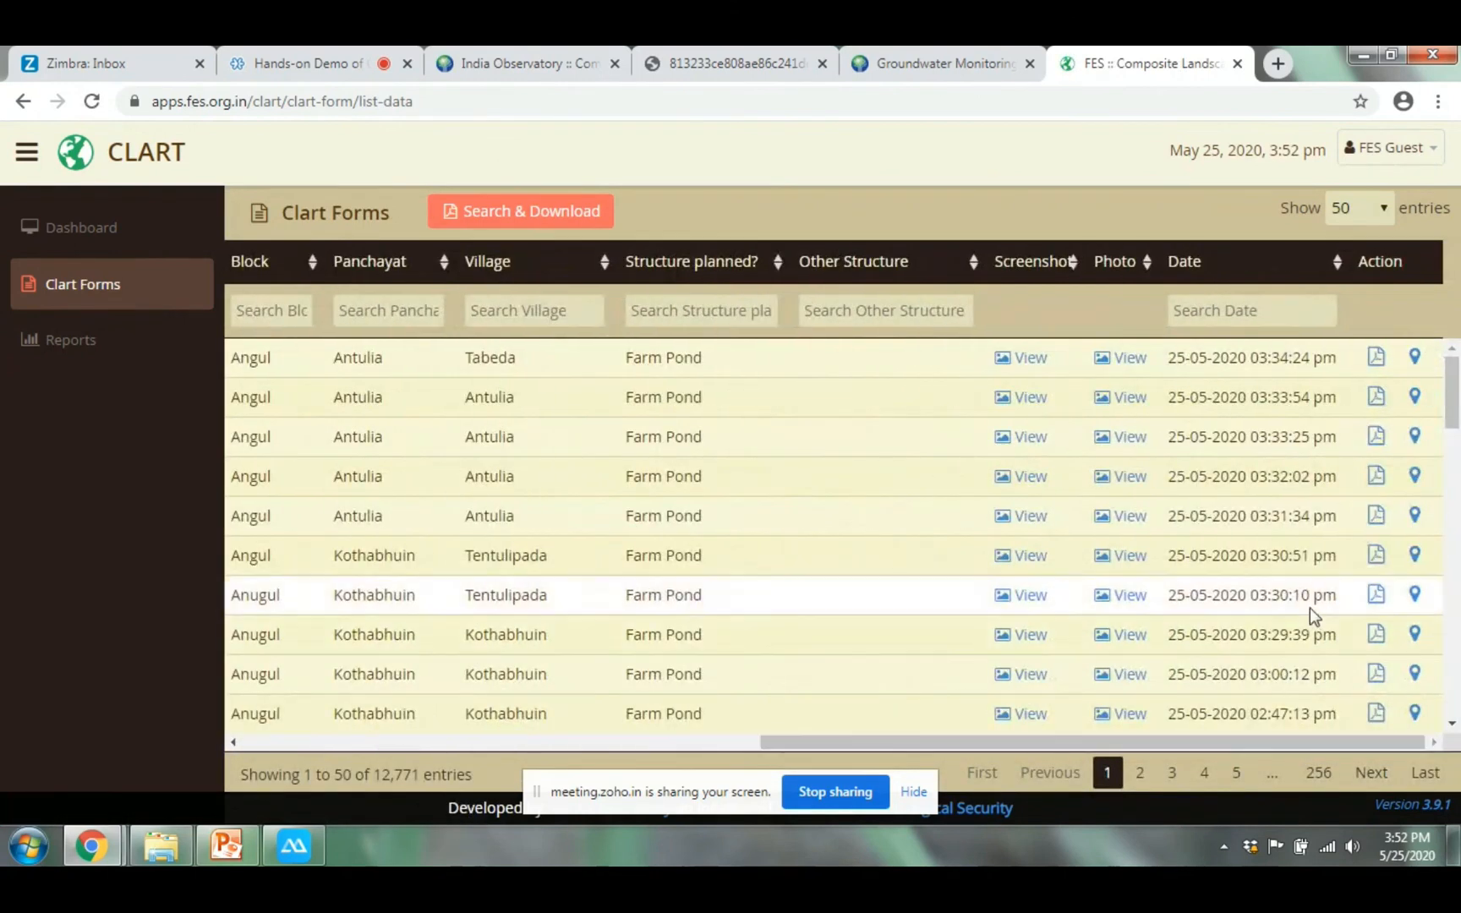
left_click(1380, 365)
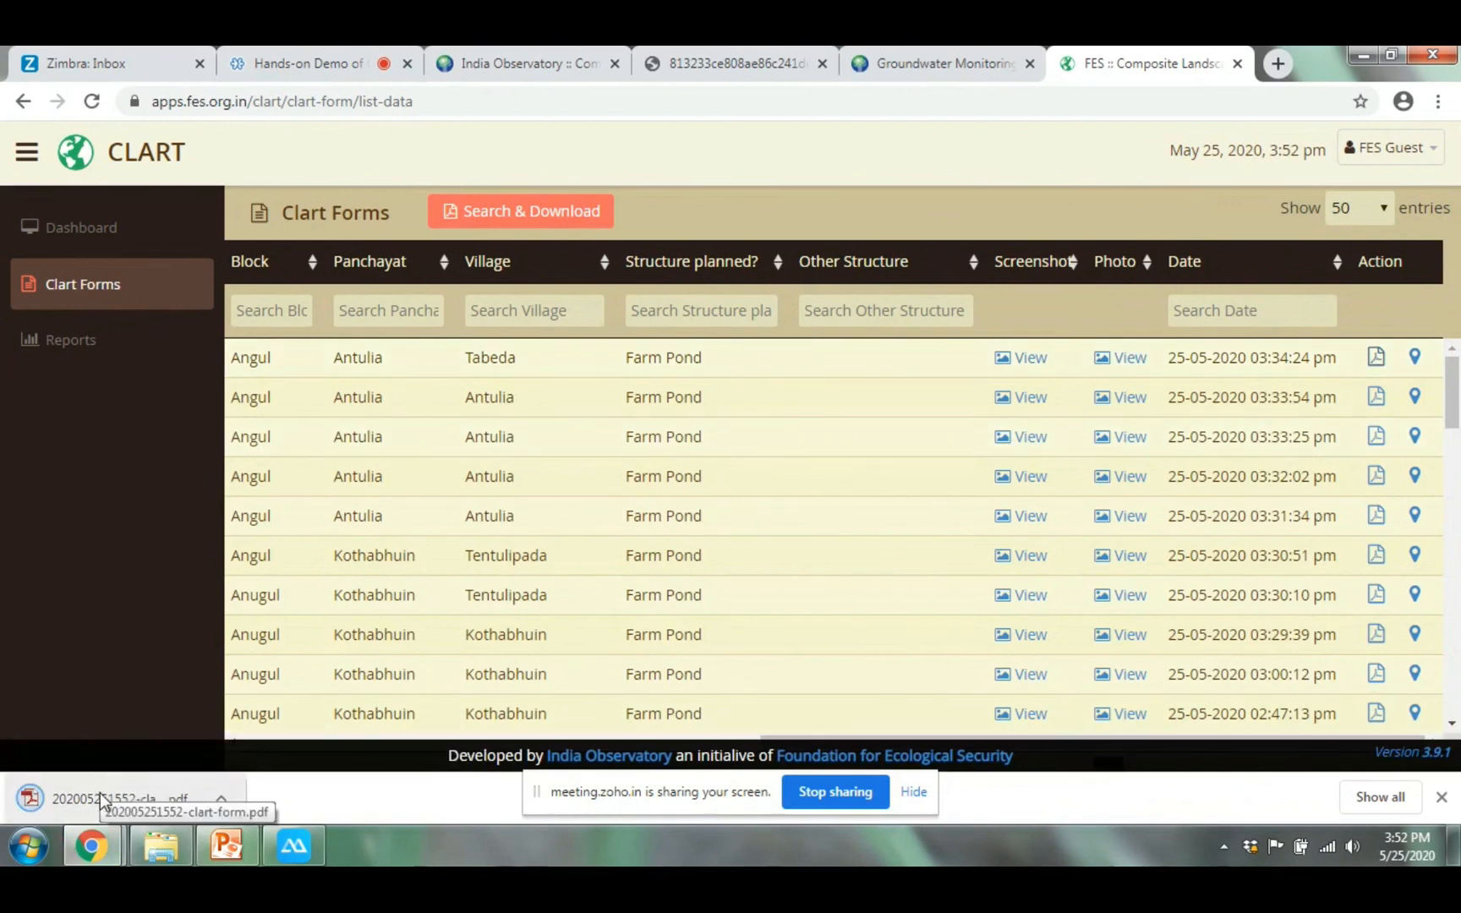
left_click(102, 798)
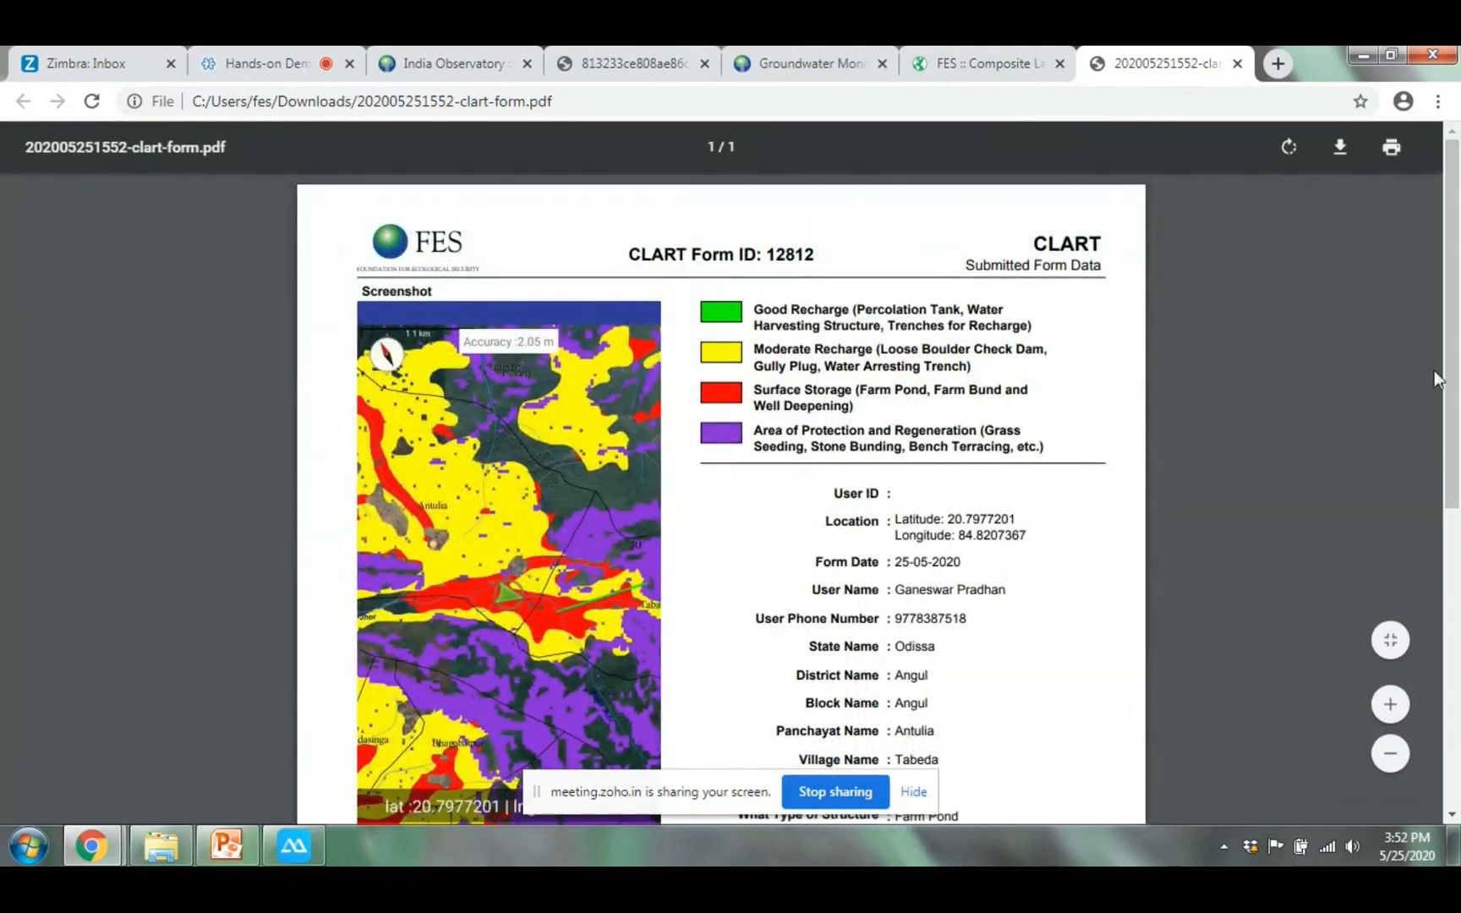
Review the Form ID 12812 PDF, highlighting the Farm Pond structure answer, then return to the forms list
left_click_drag(1454, 307, 1363, 377)
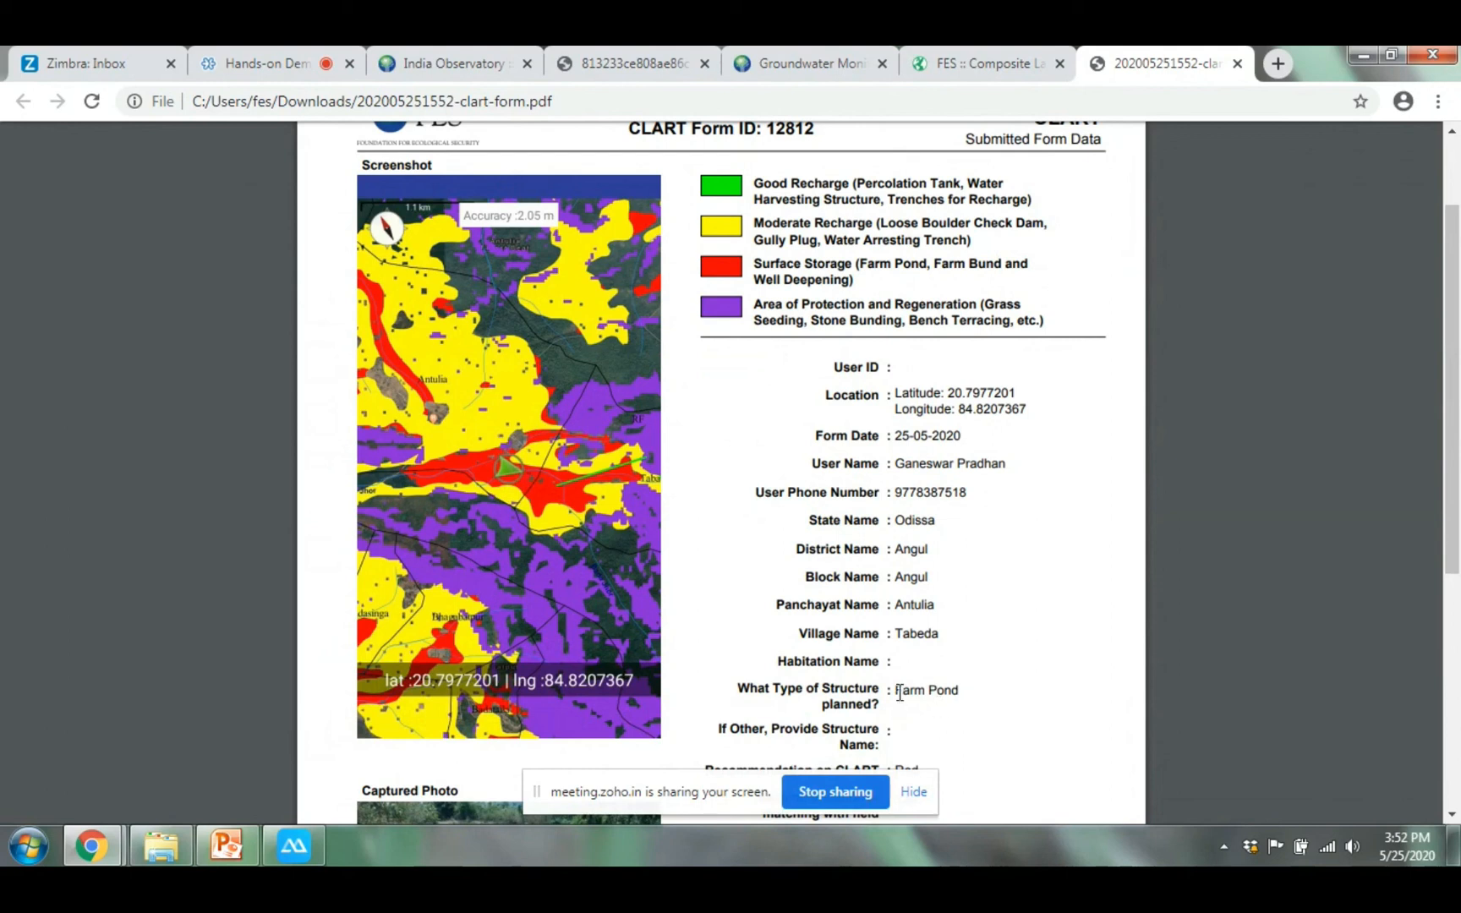
left_click_drag(899, 693, 1049, 677)
scroll(1459, 598, "down", 3)
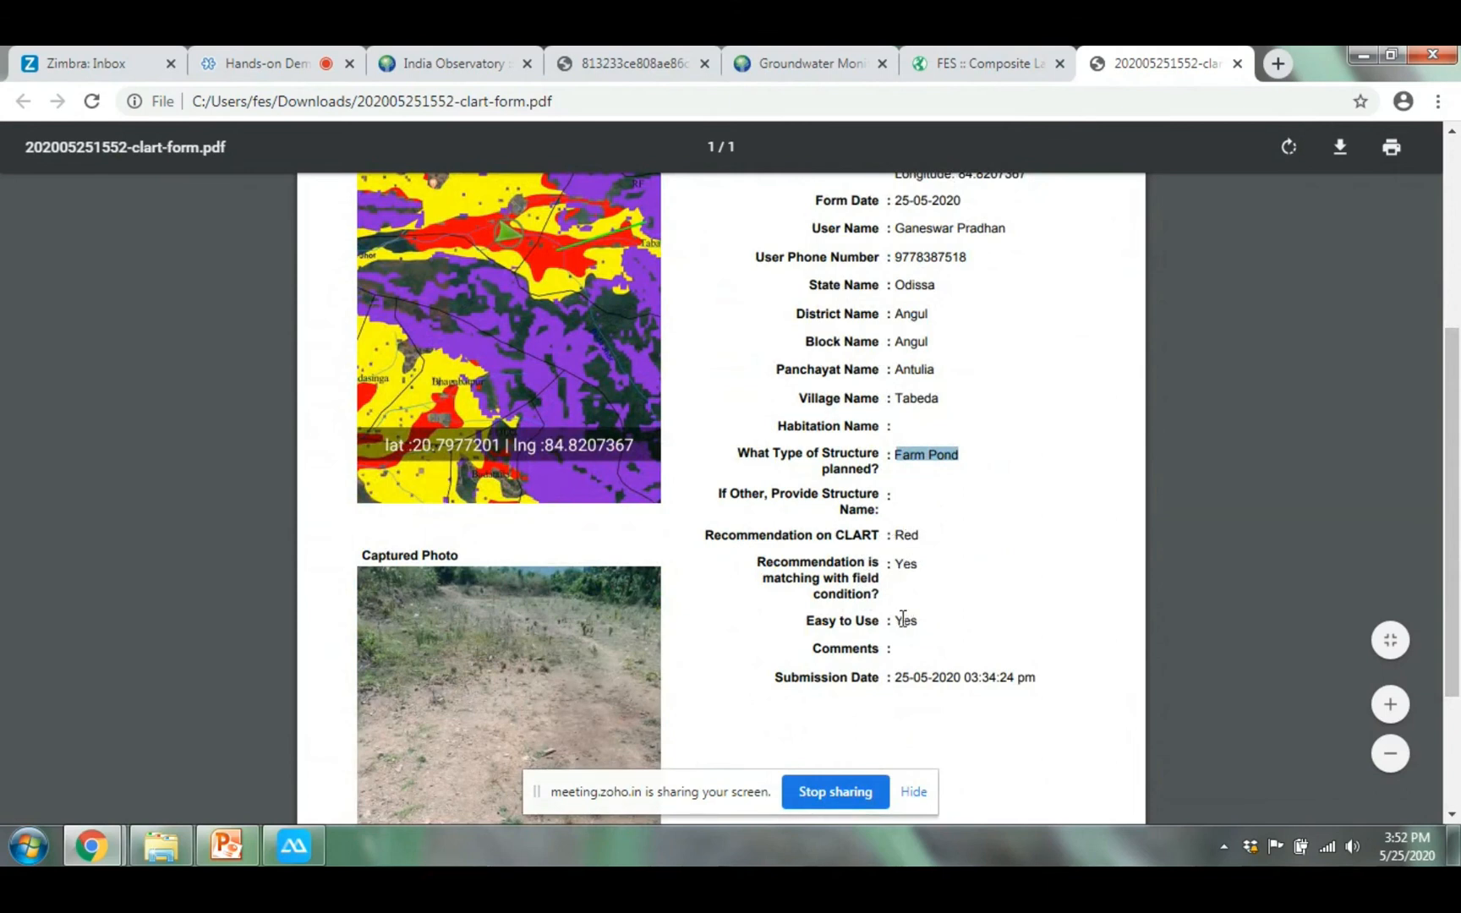
scroll(1458, 630, "down", 3)
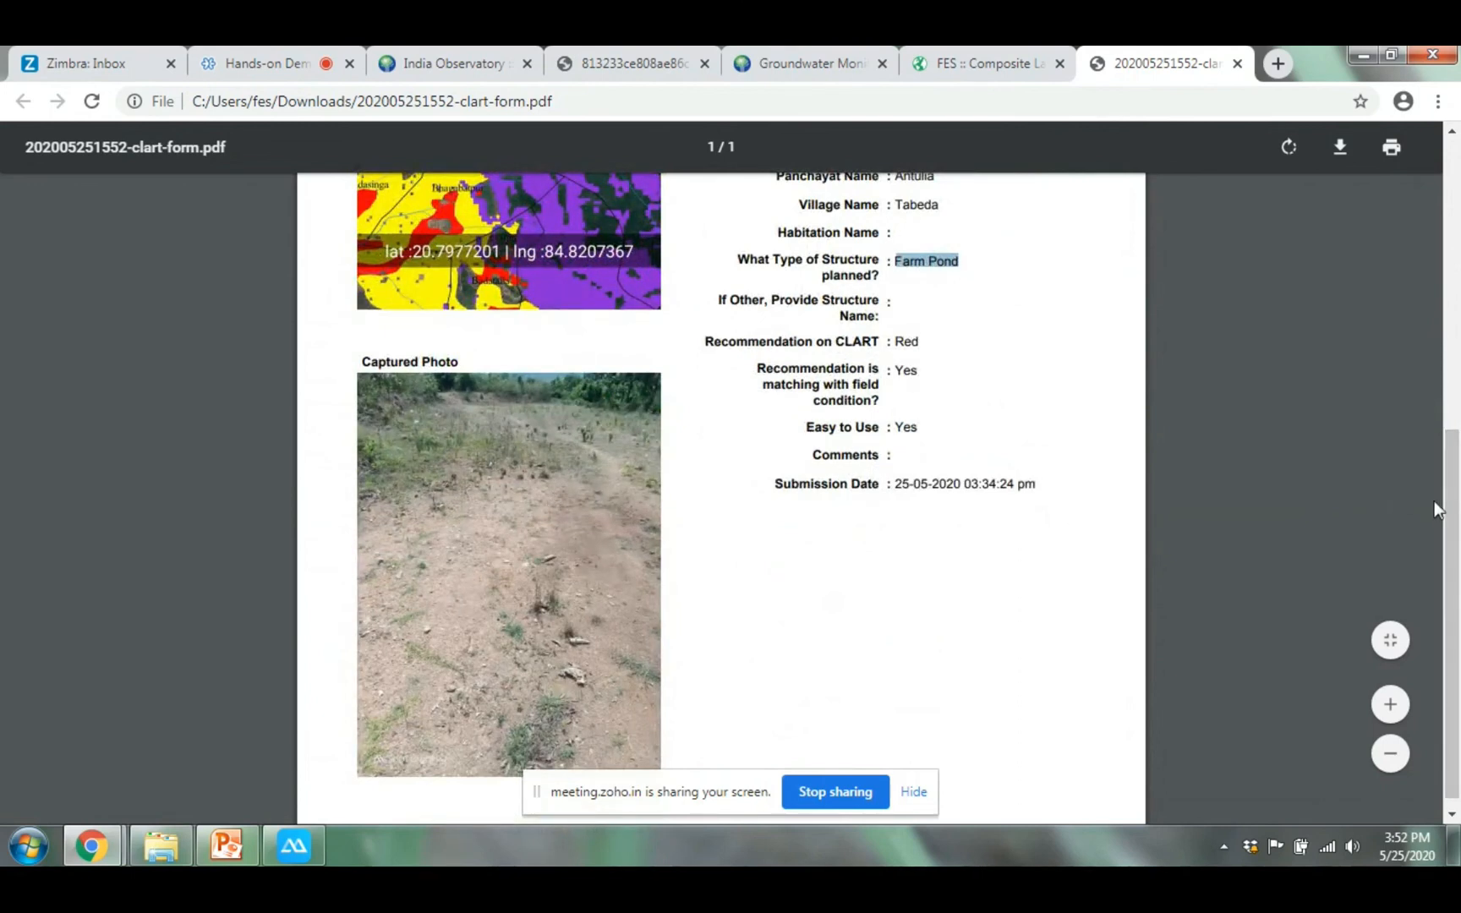
scroll(1415, 510, "up", 6)
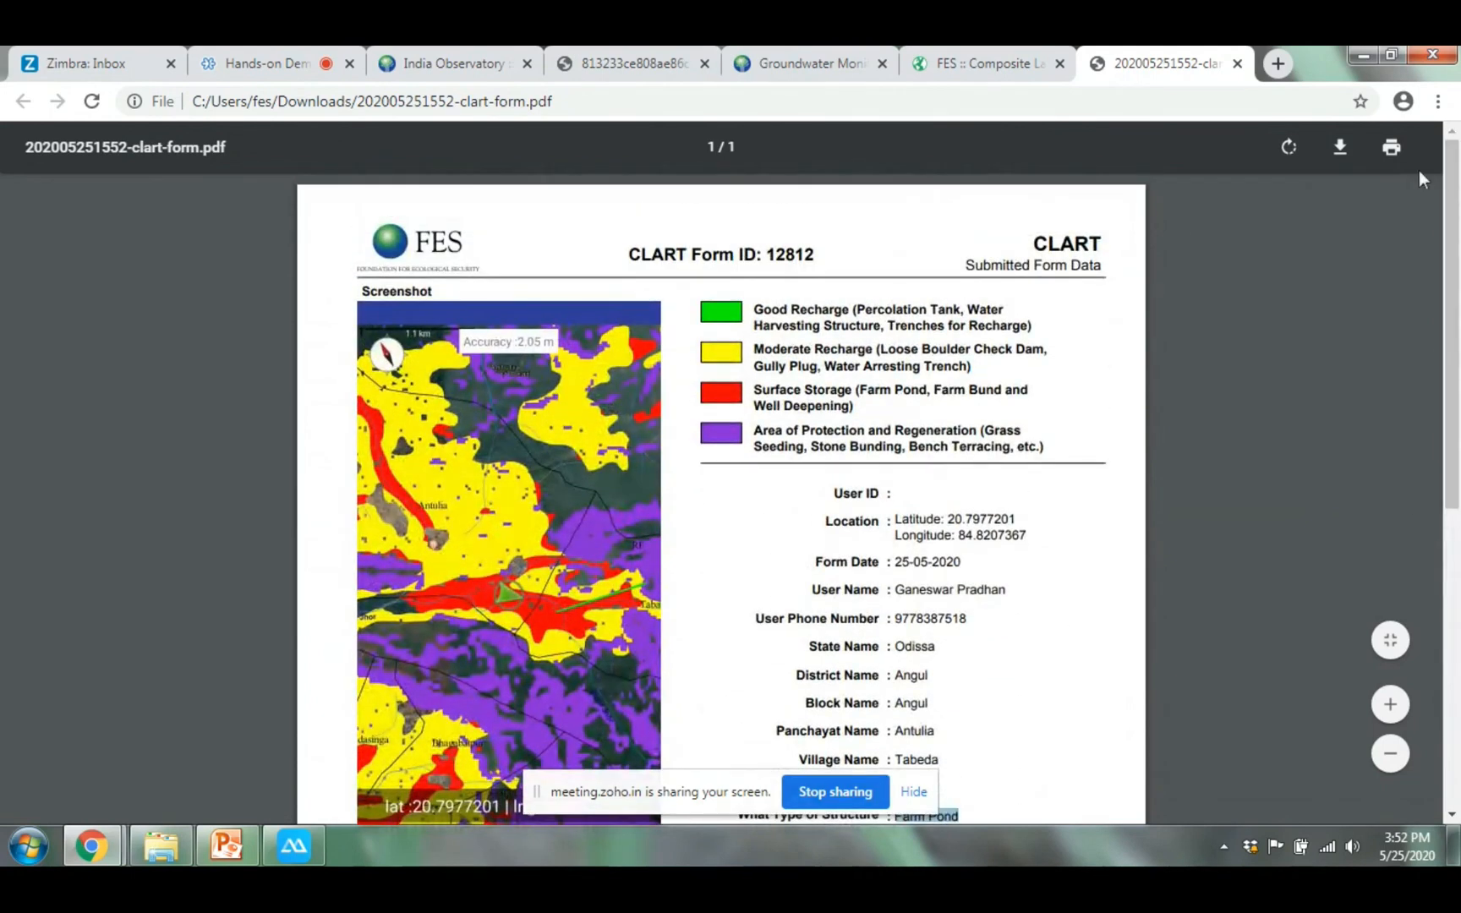
left_click(1004, 51)
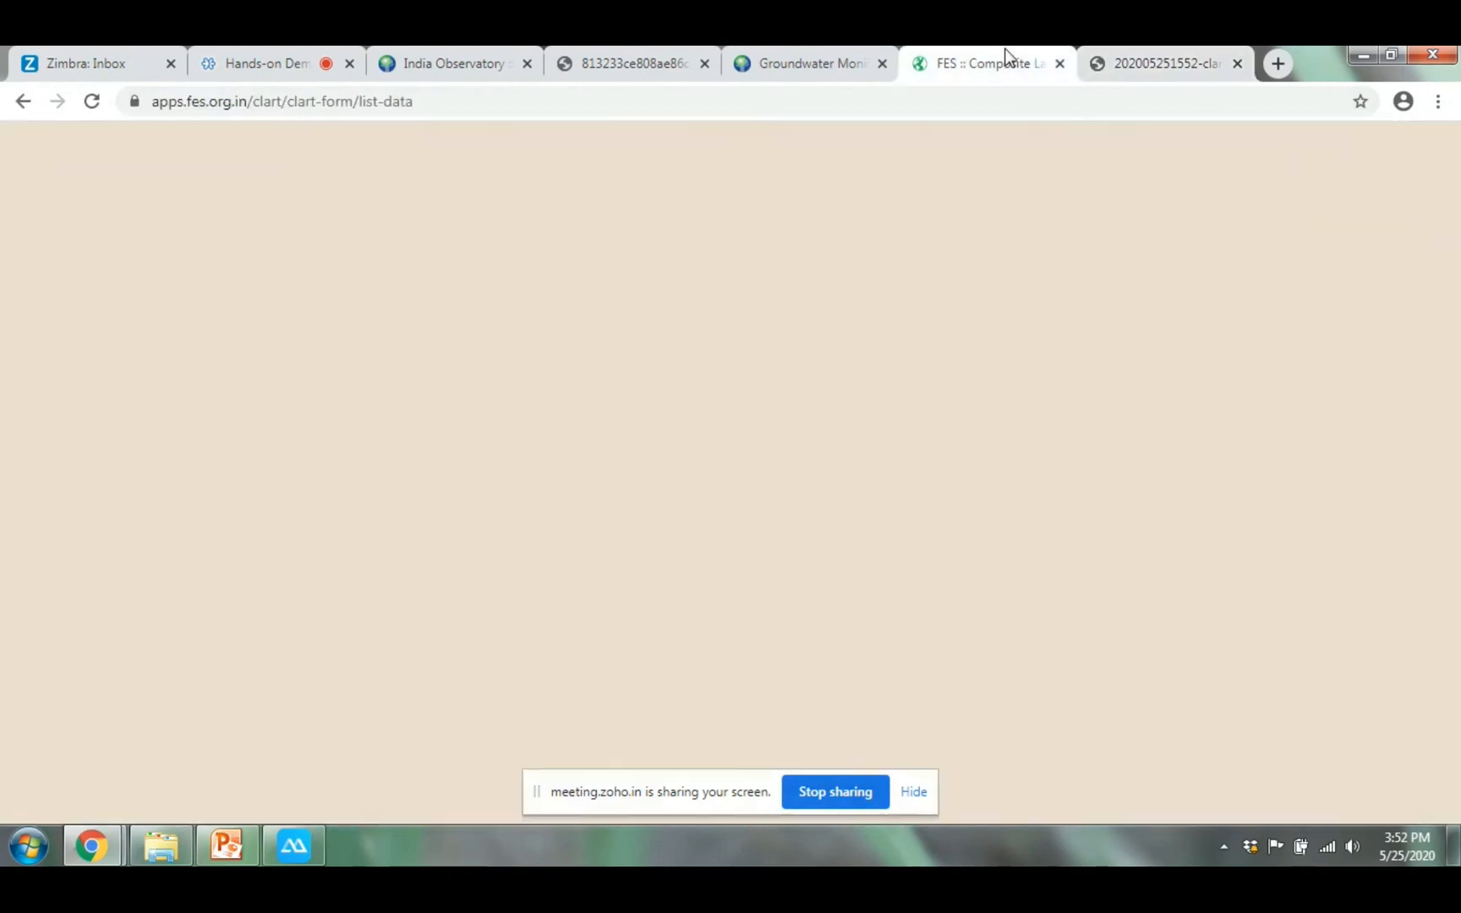
Filter the forms list by the app user's name to 17 entries and download them as a PDF
left_click_drag(928, 737, 373, 749)
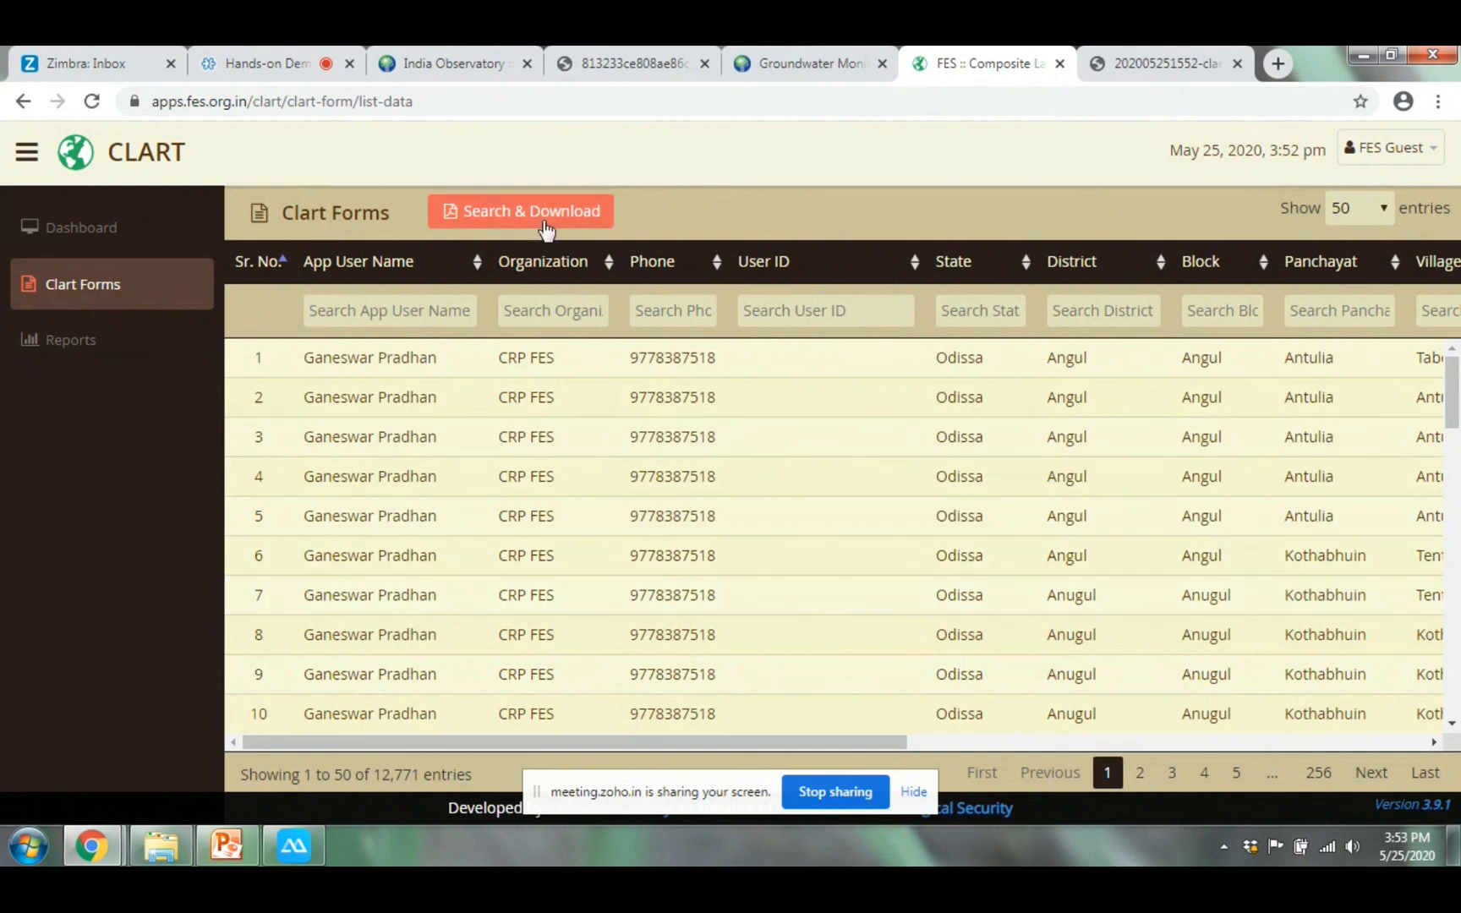
left_click(420, 318)
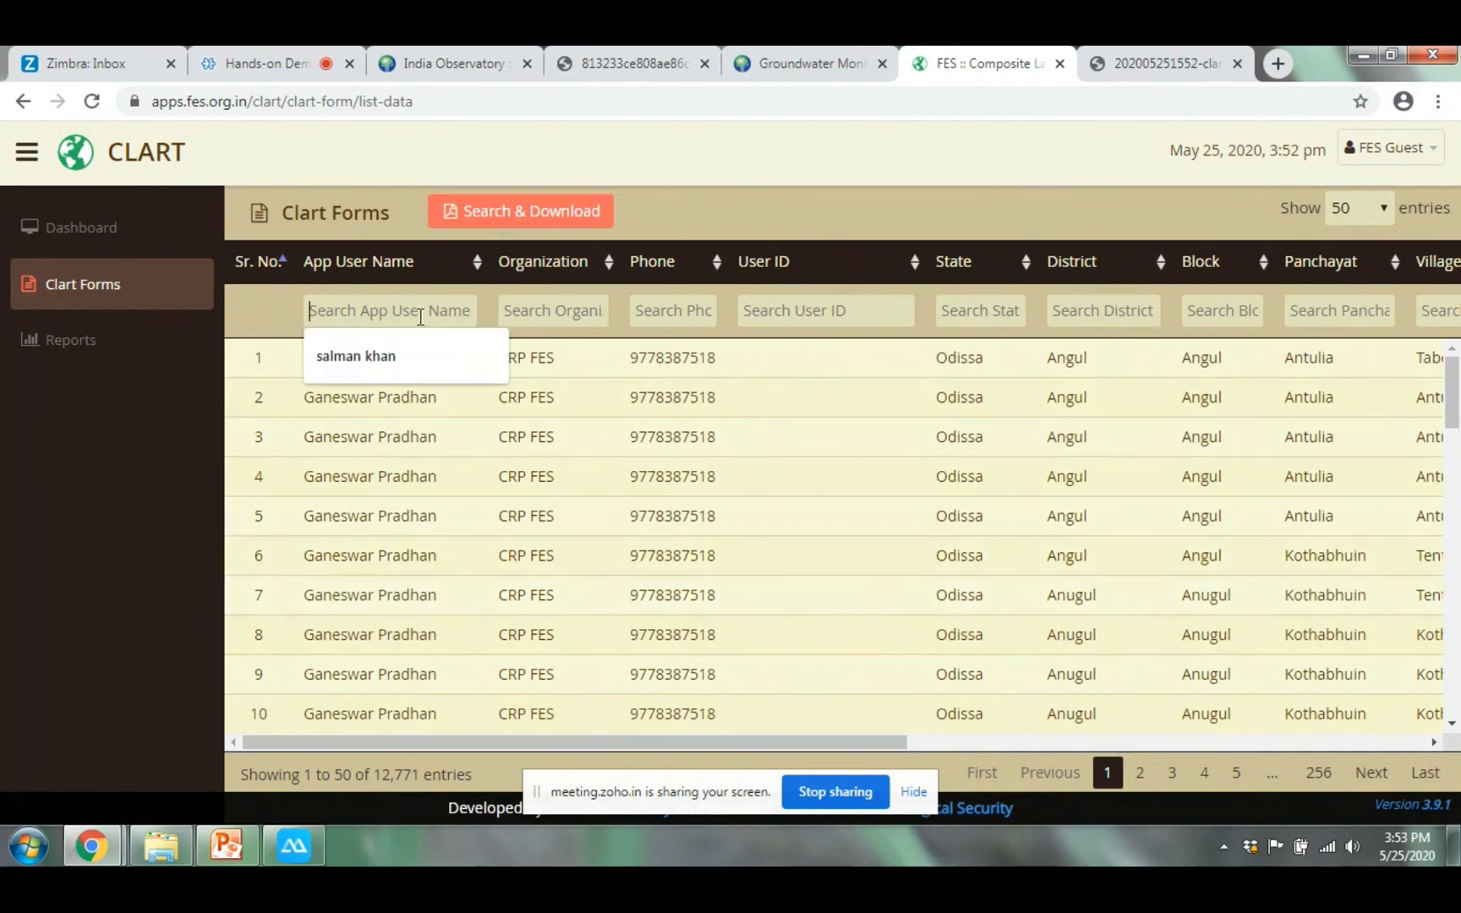
type("G")
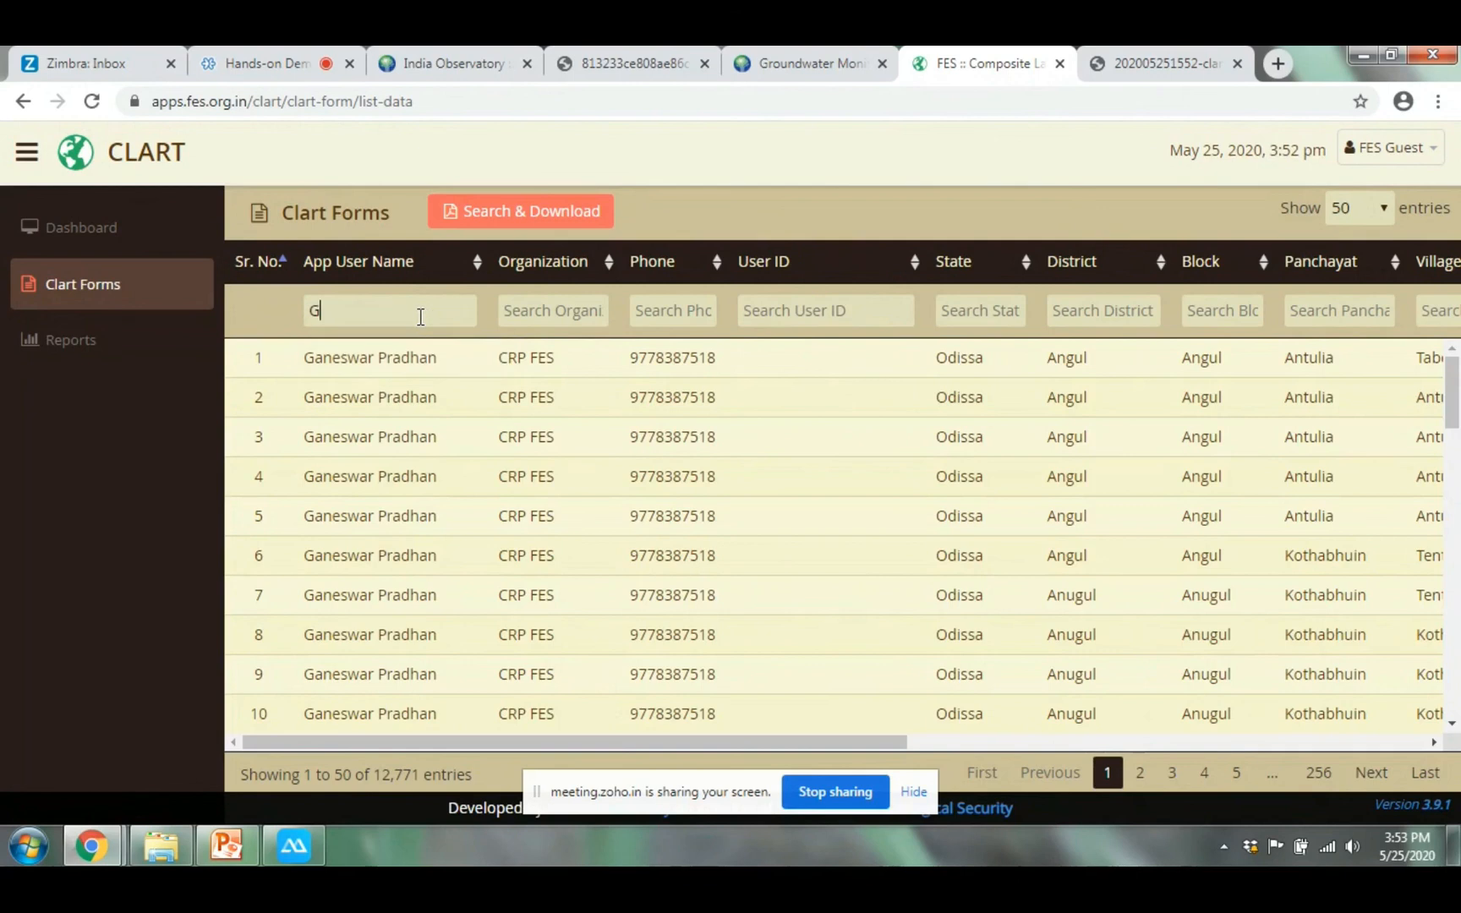
type("aneswar")
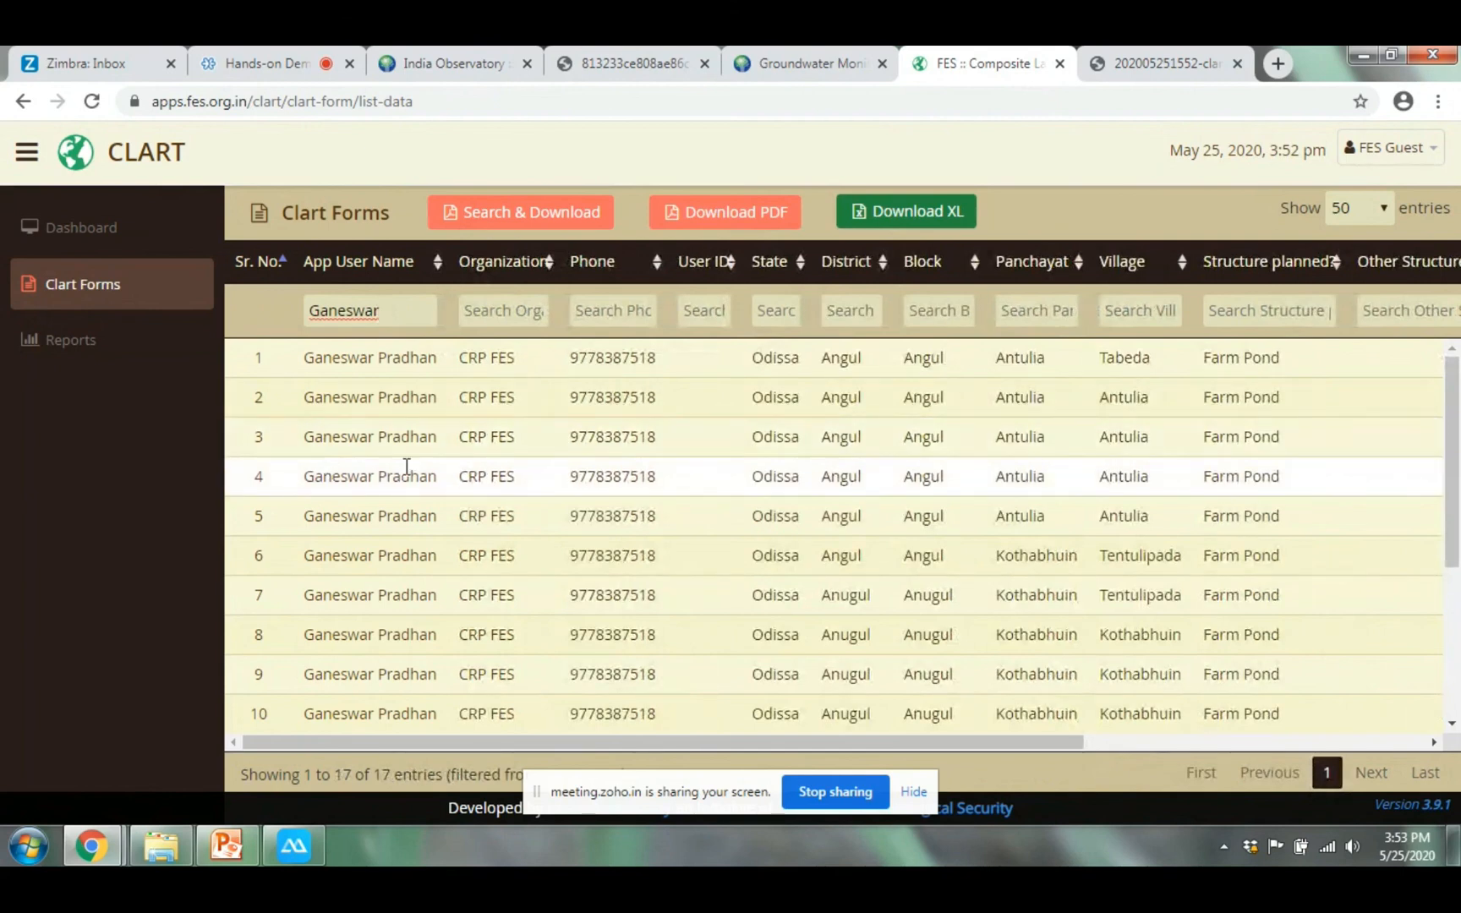
scroll(411, 474, "down", 2)
scroll(414, 481, "down", 1)
scroll(421, 506, "up", 3)
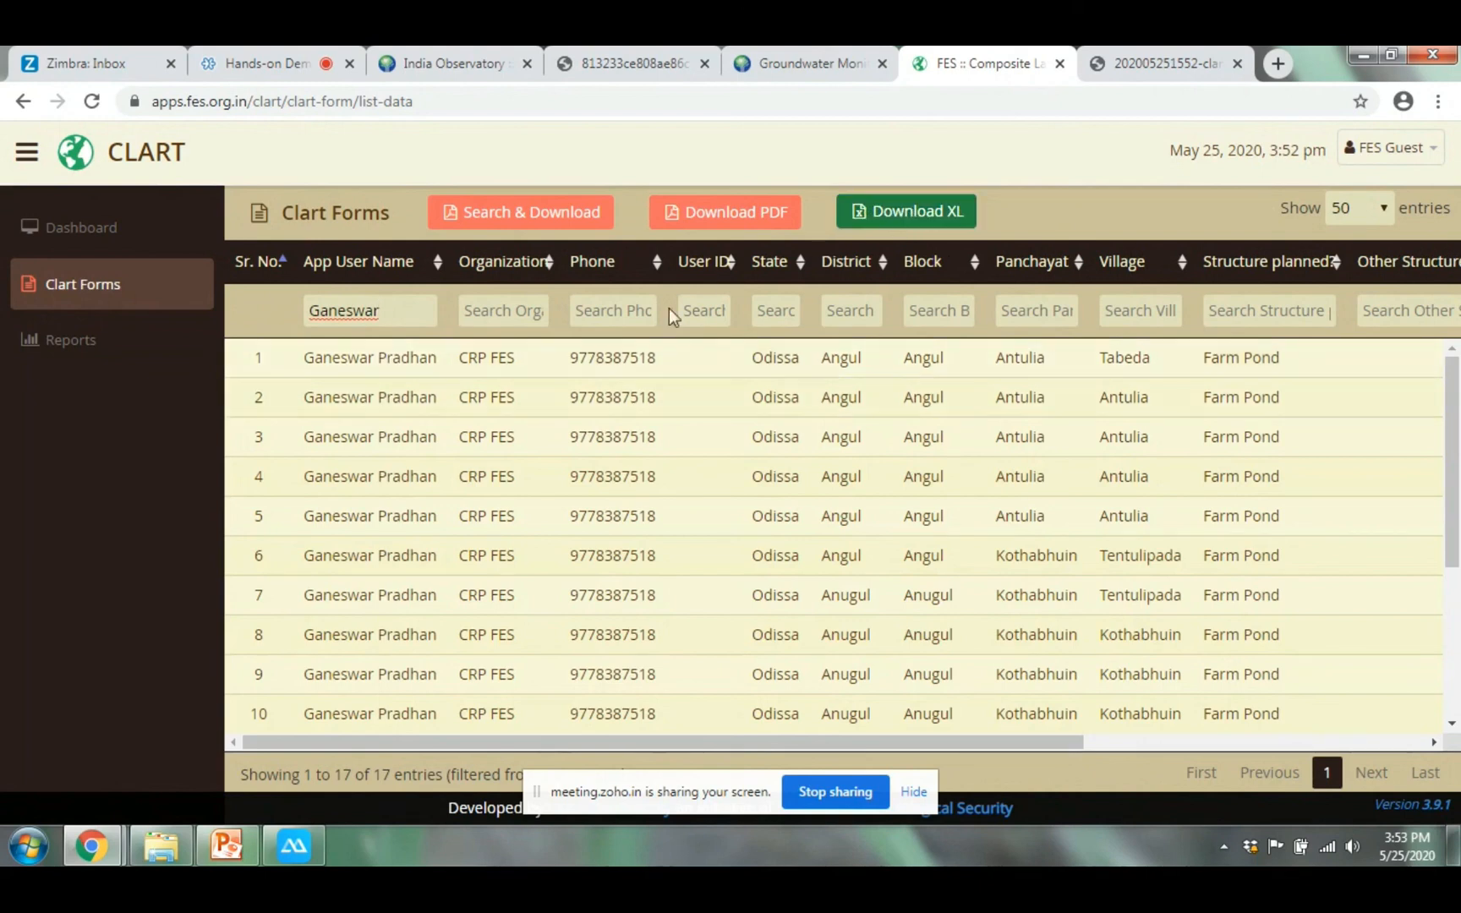
left_click(732, 222)
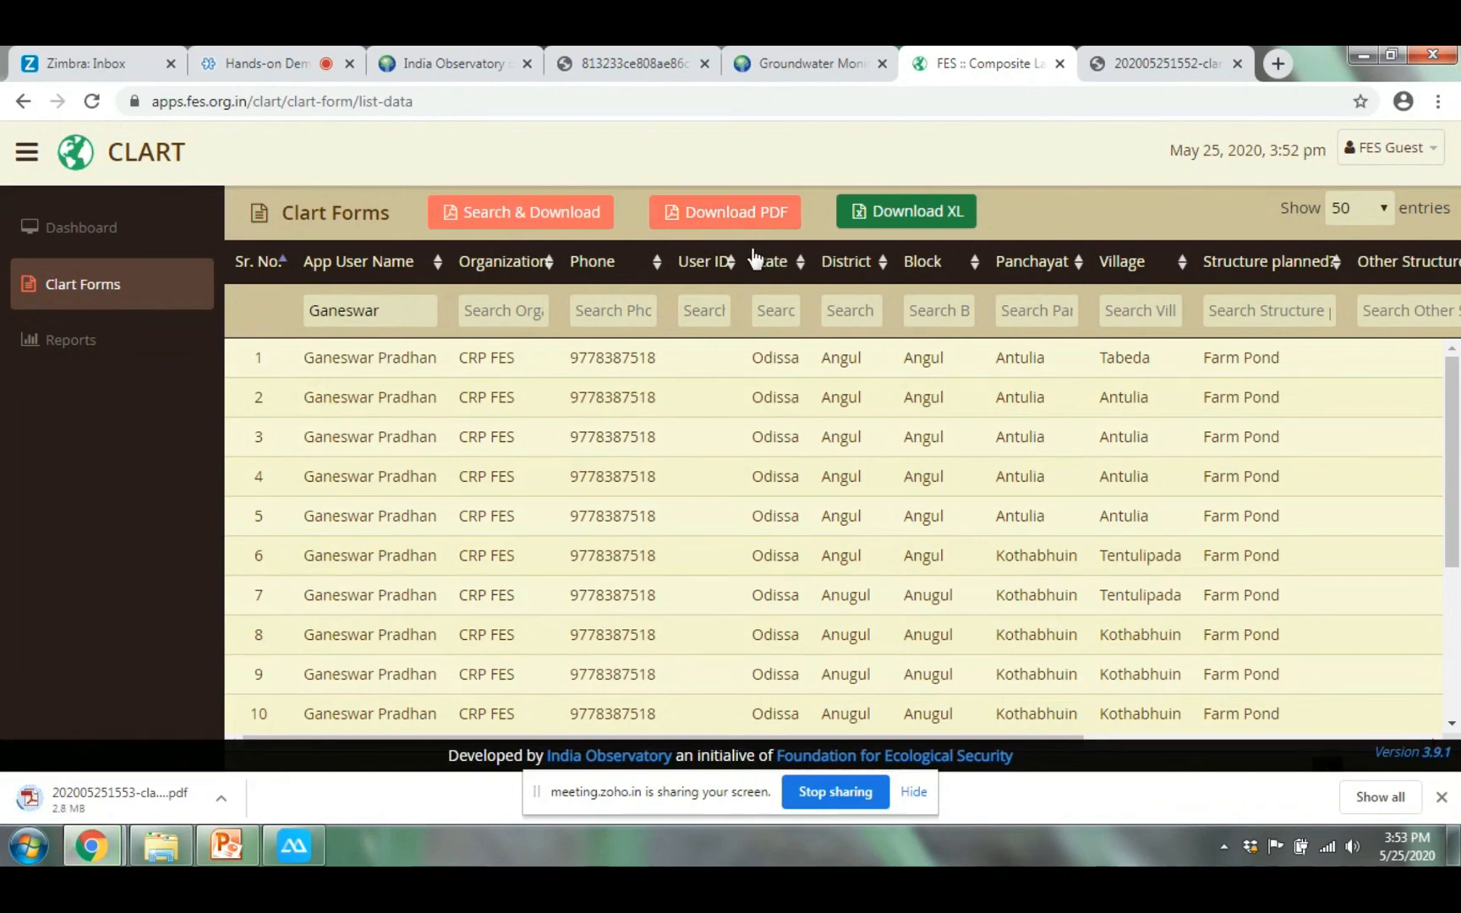
left_click(808, 57)
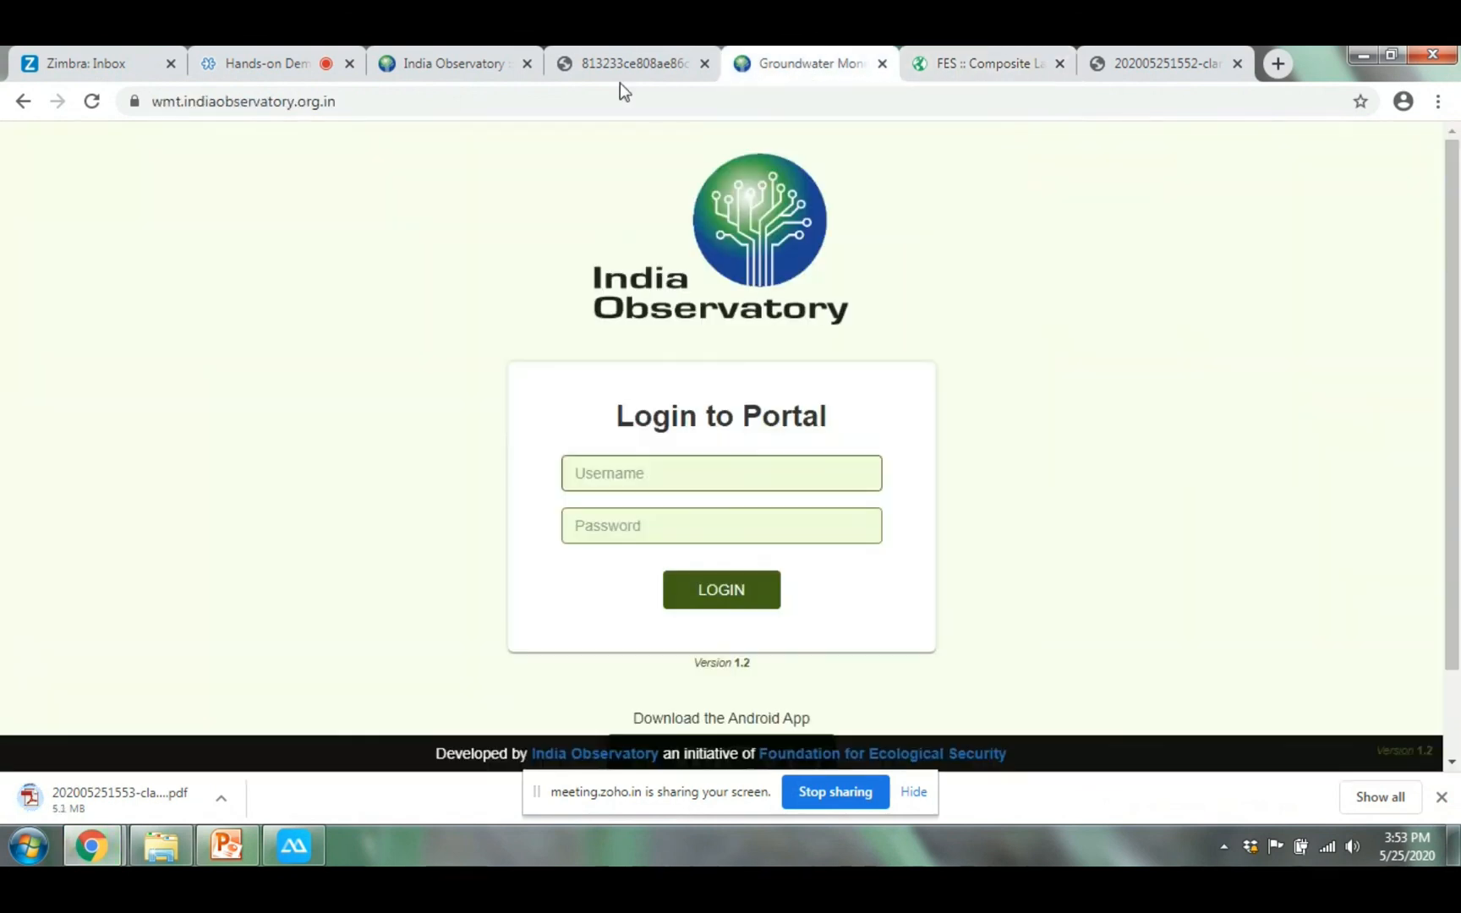
Look over the India Observatory CLART tool page down to its case study, brochure and manual downloads
left_click(461, 63)
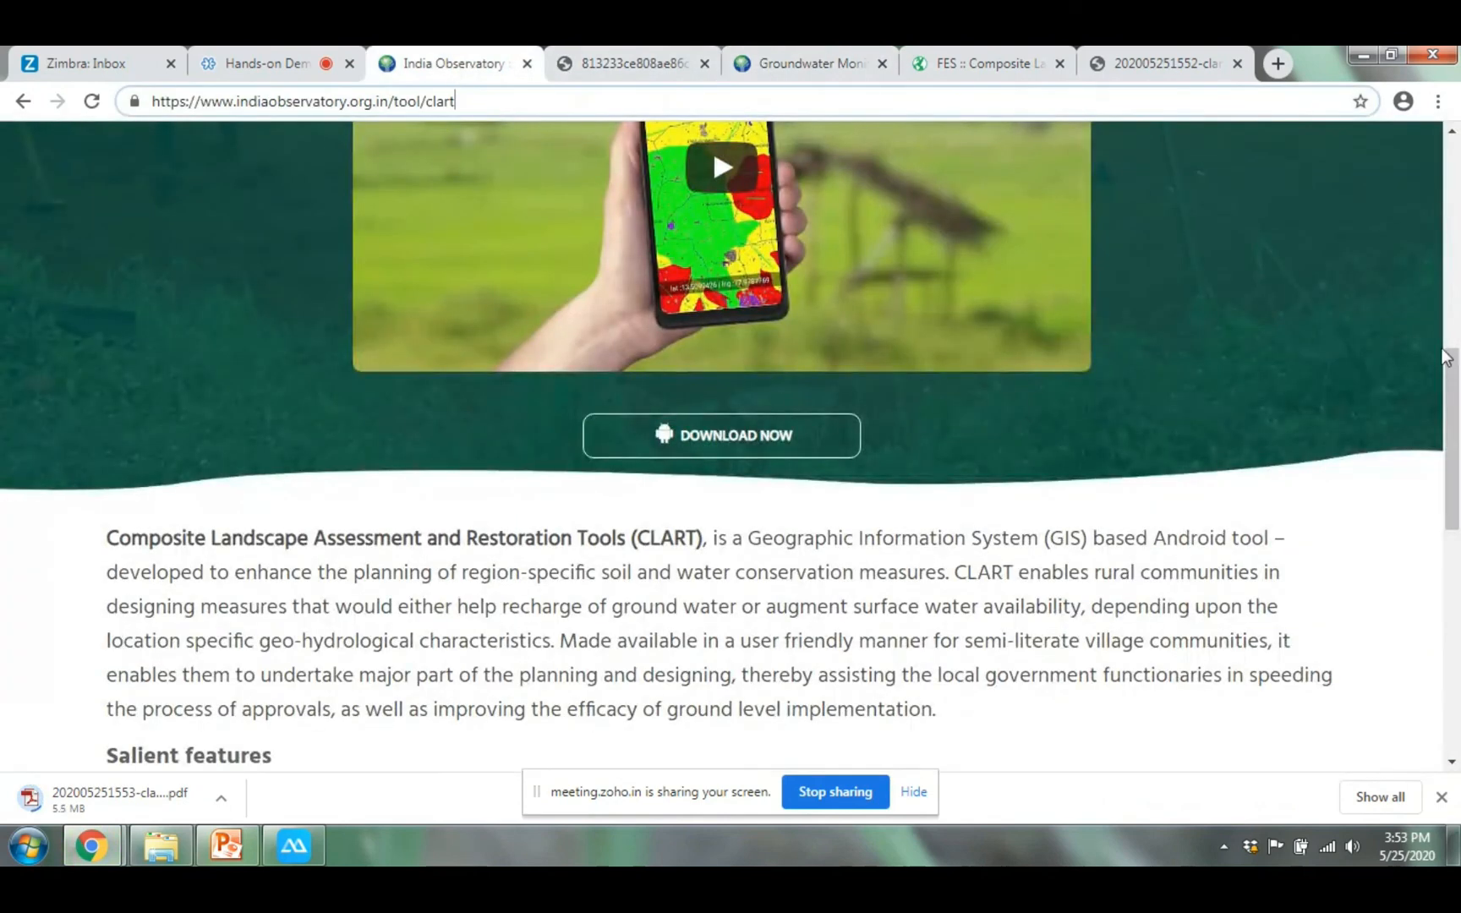
left_click_drag(1453, 396, 1447, 103)
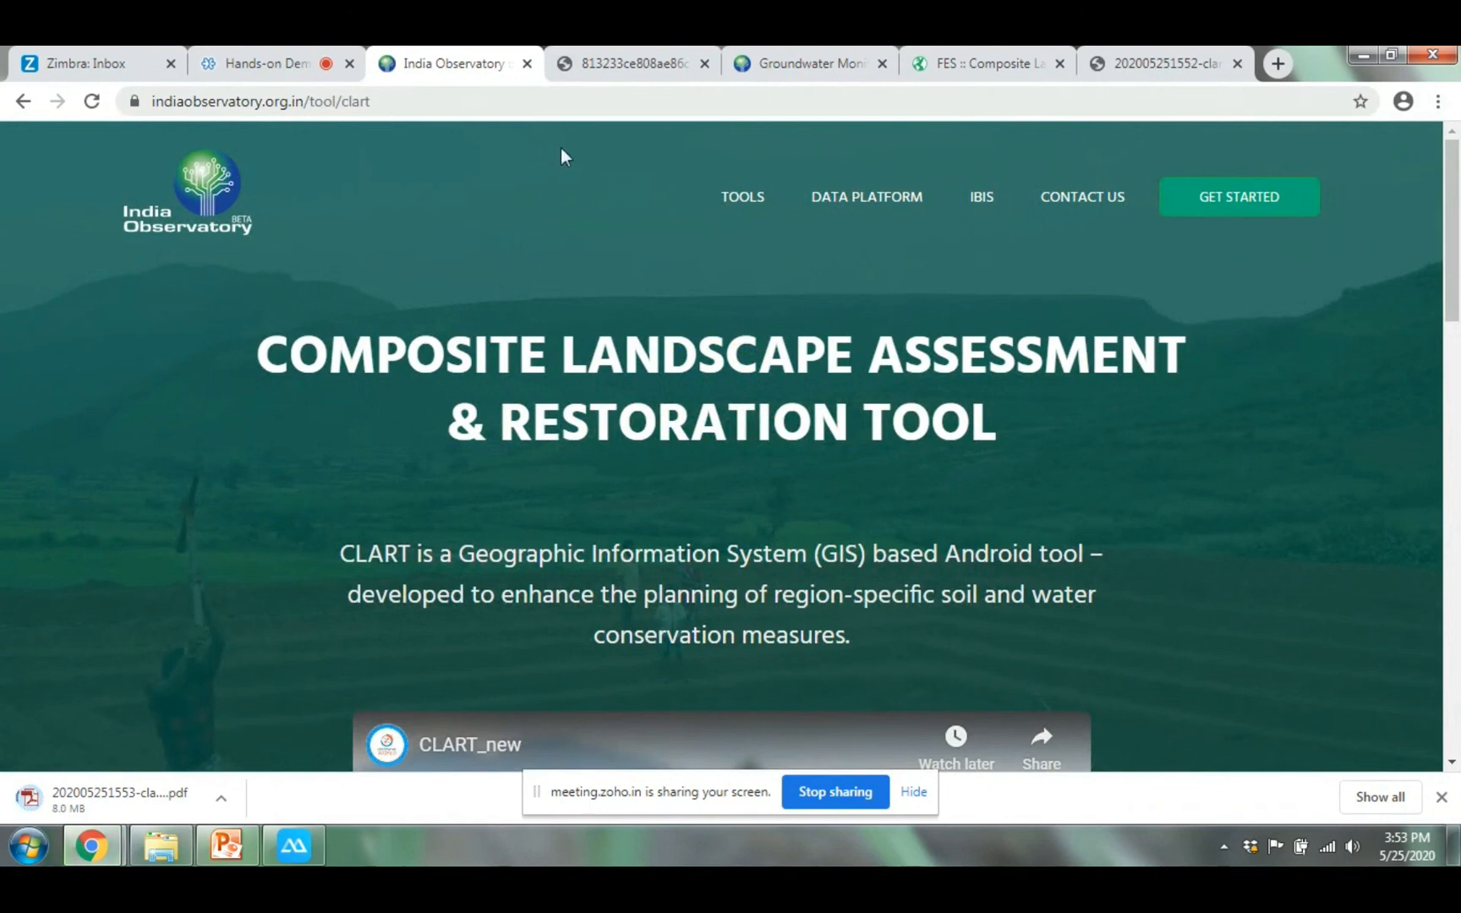
scroll(996, 476, "down", 10)
scroll(996, 476, "down", 5)
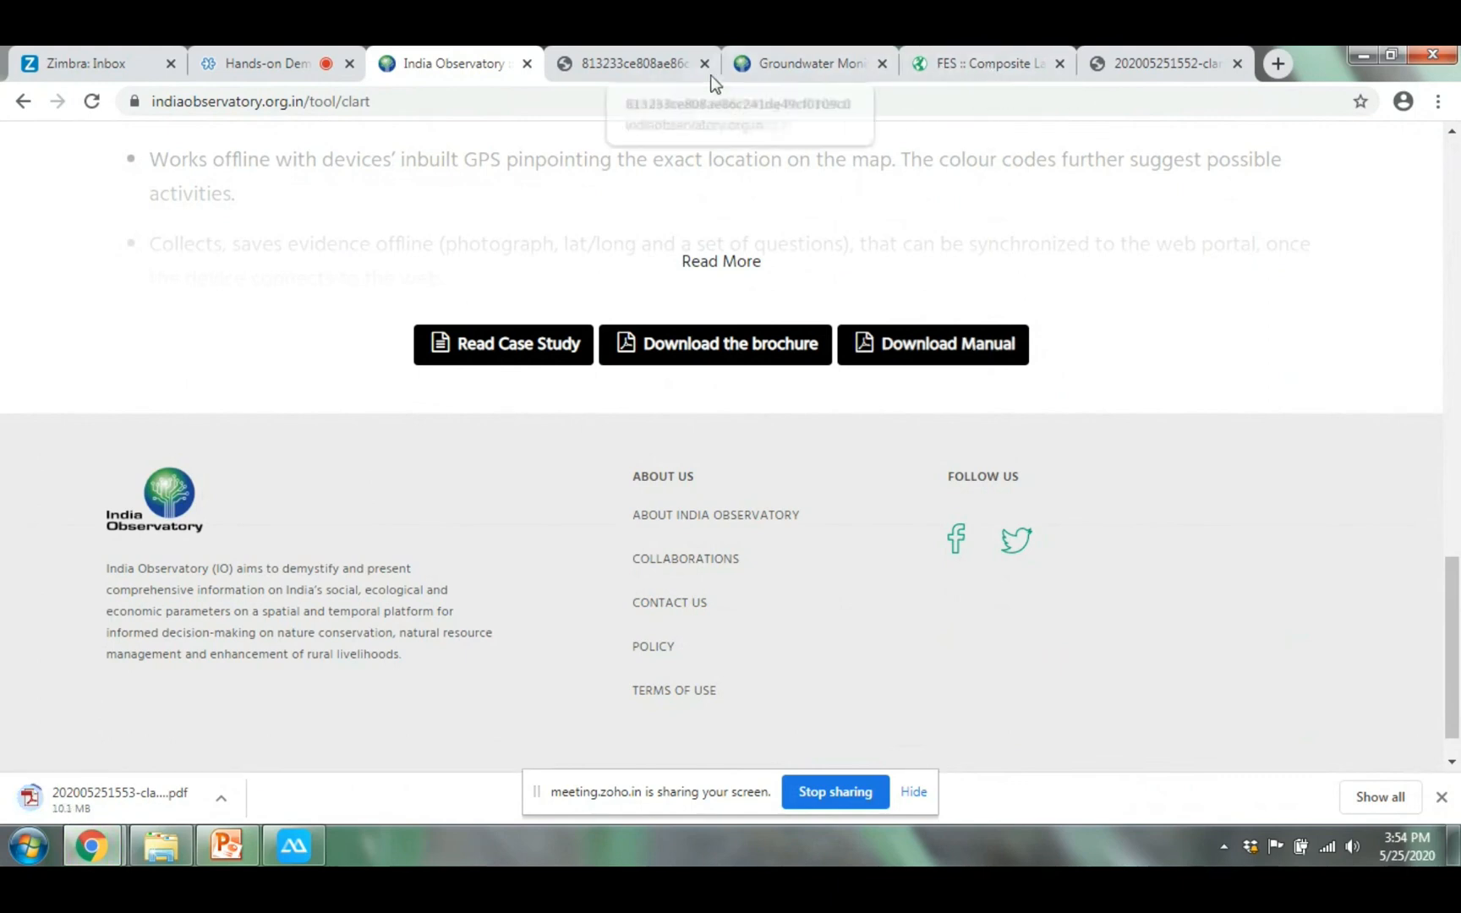
left_click(665, 61)
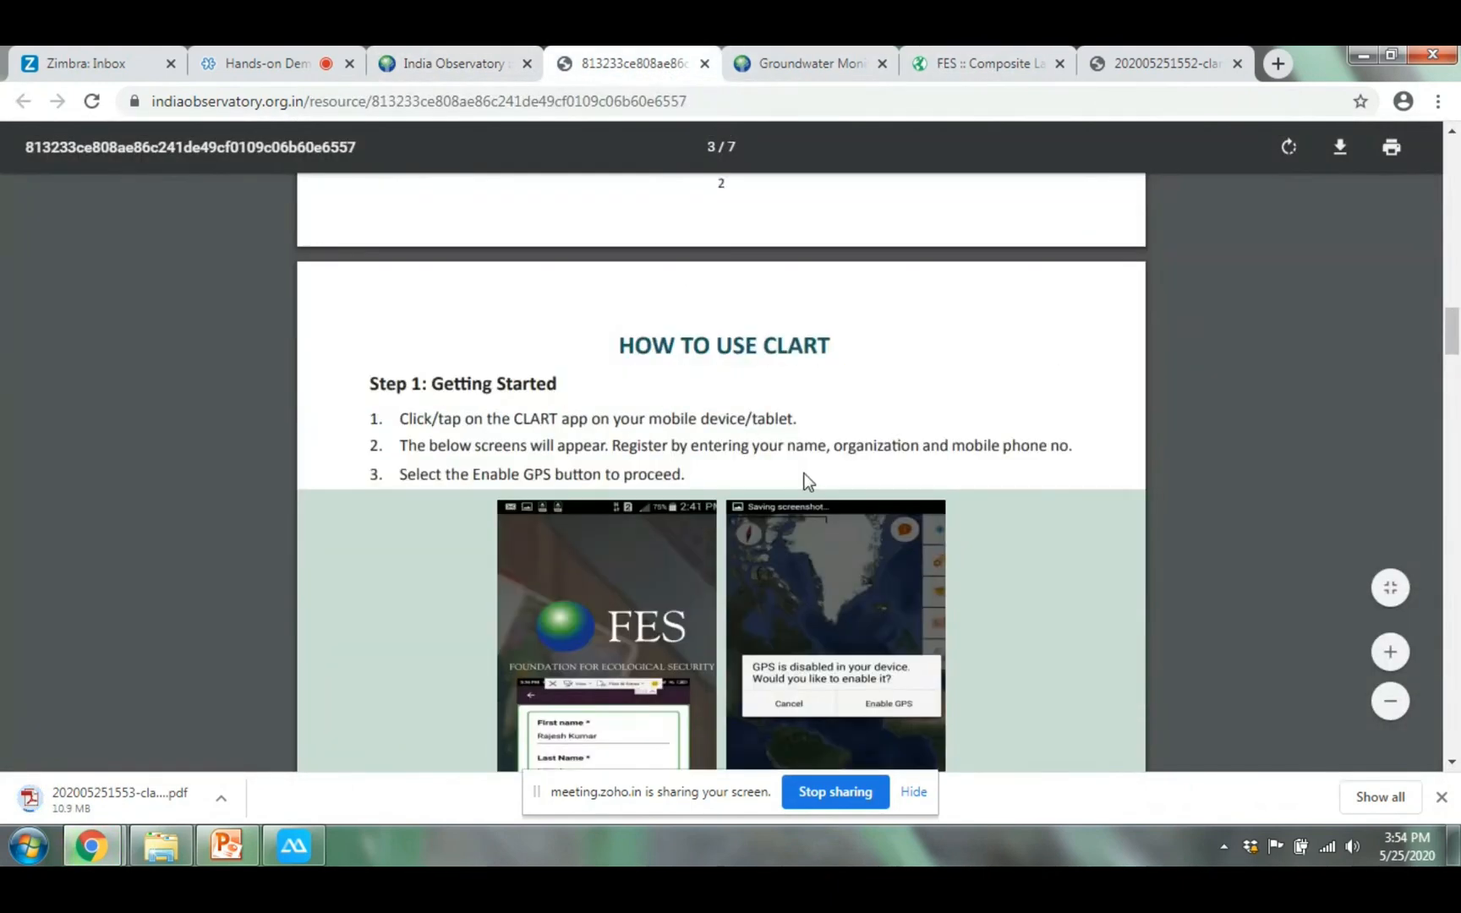
Read the CLART User Manual through to page 7, then close the manual PDF
scroll(803, 476, "down", 10)
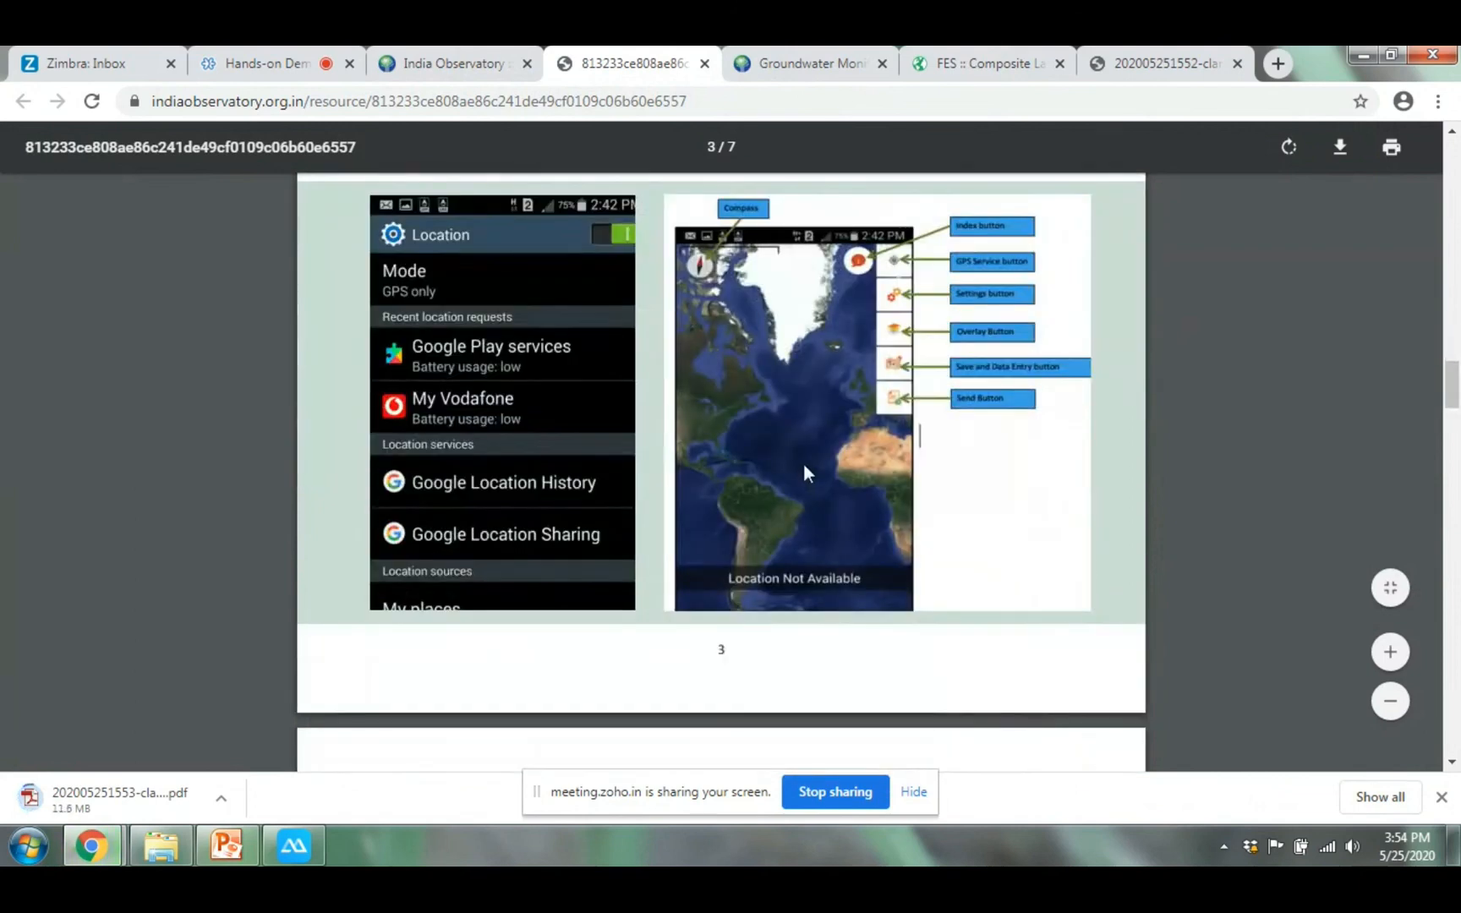
scroll(818, 431, "down", 8)
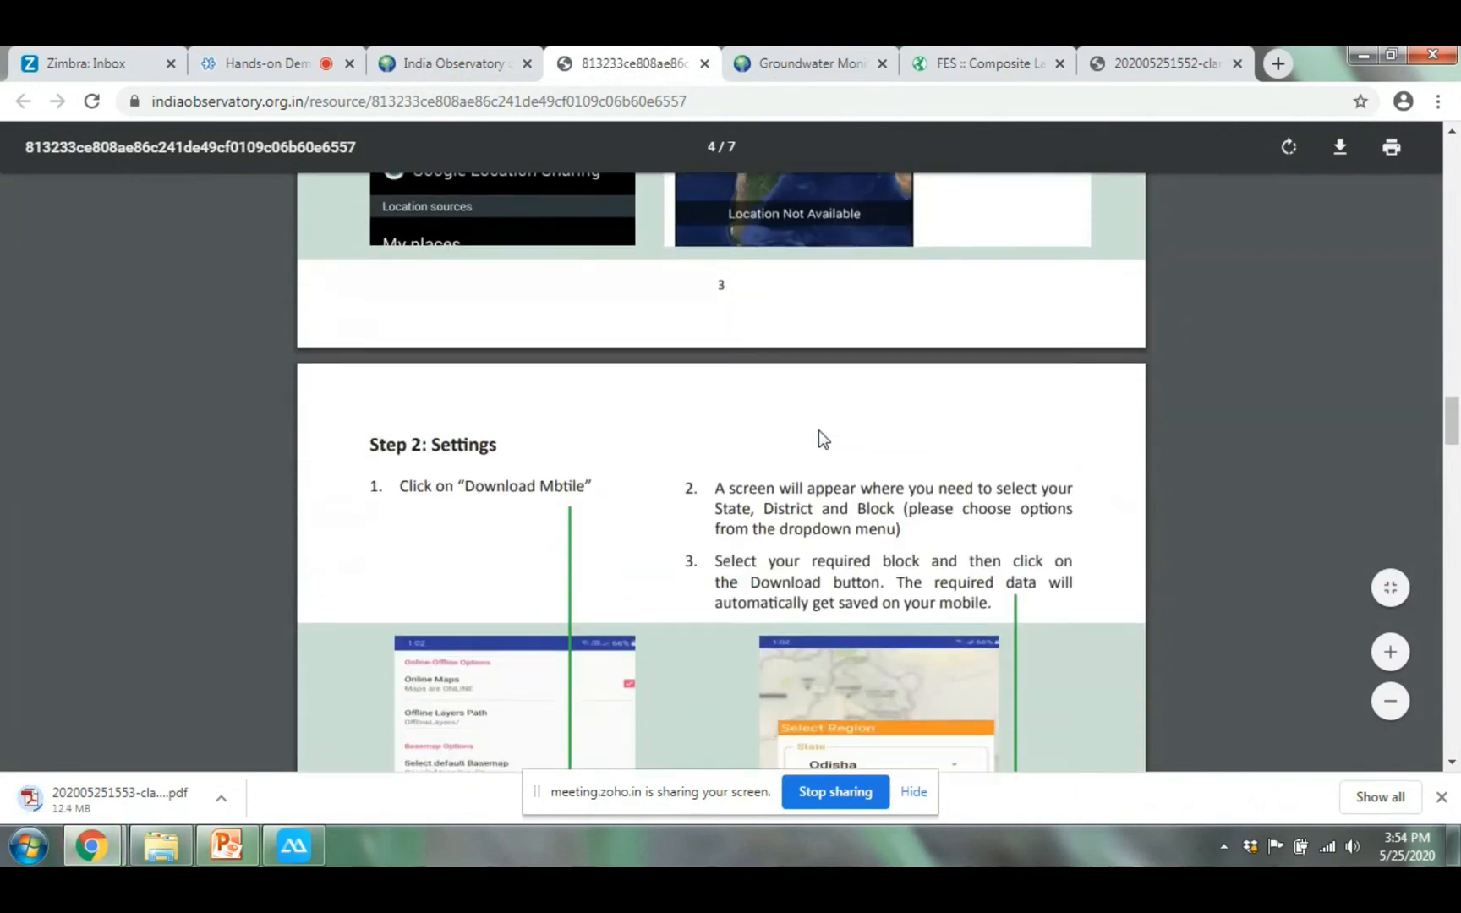
scroll(821, 434, "up", 1)
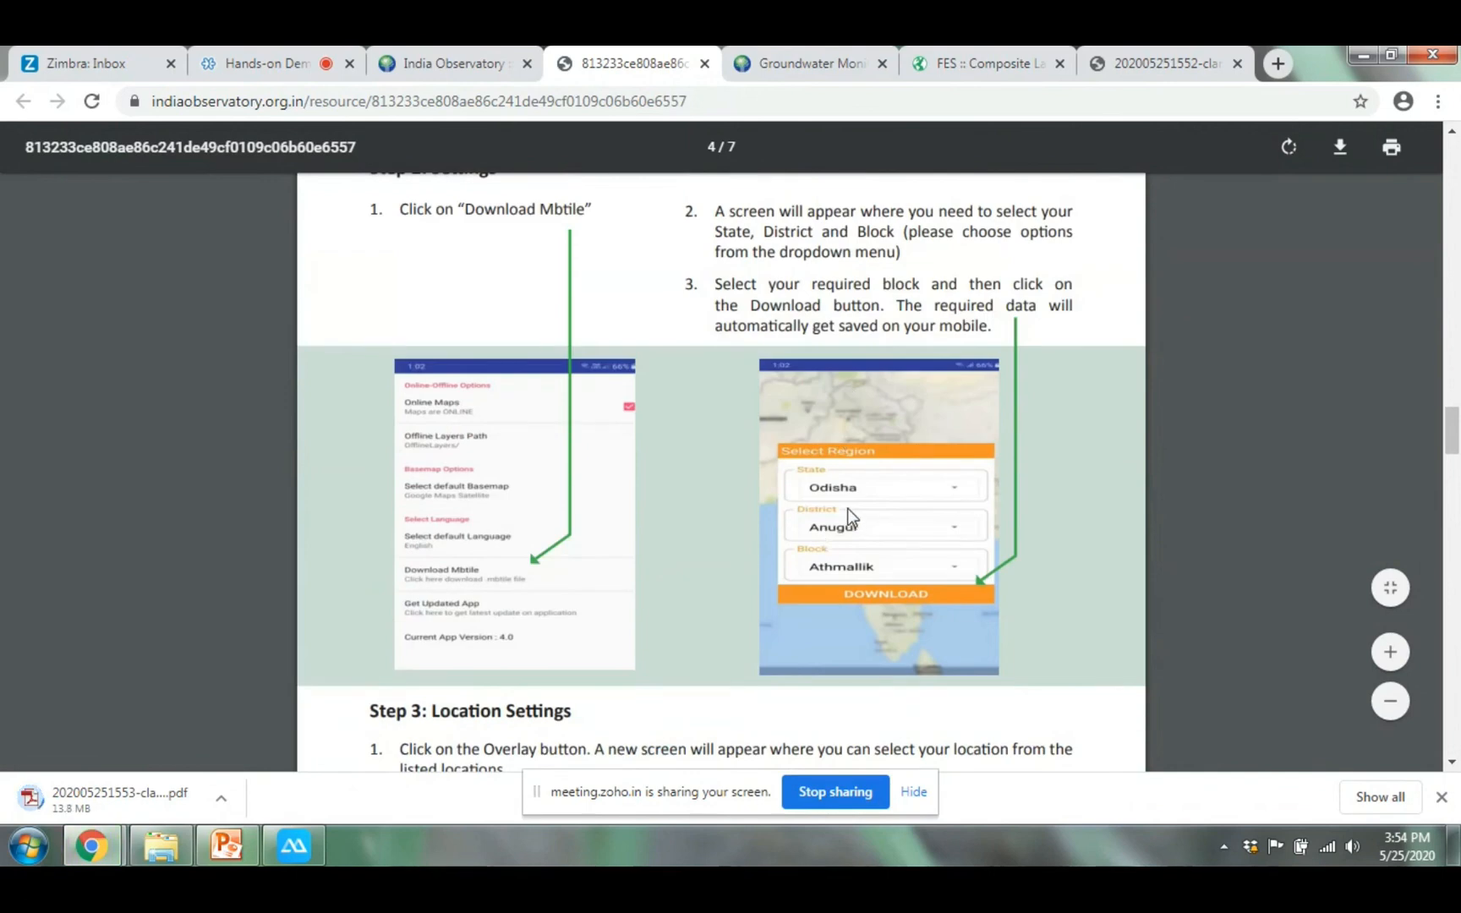
scroll(848, 508, "down", 7)
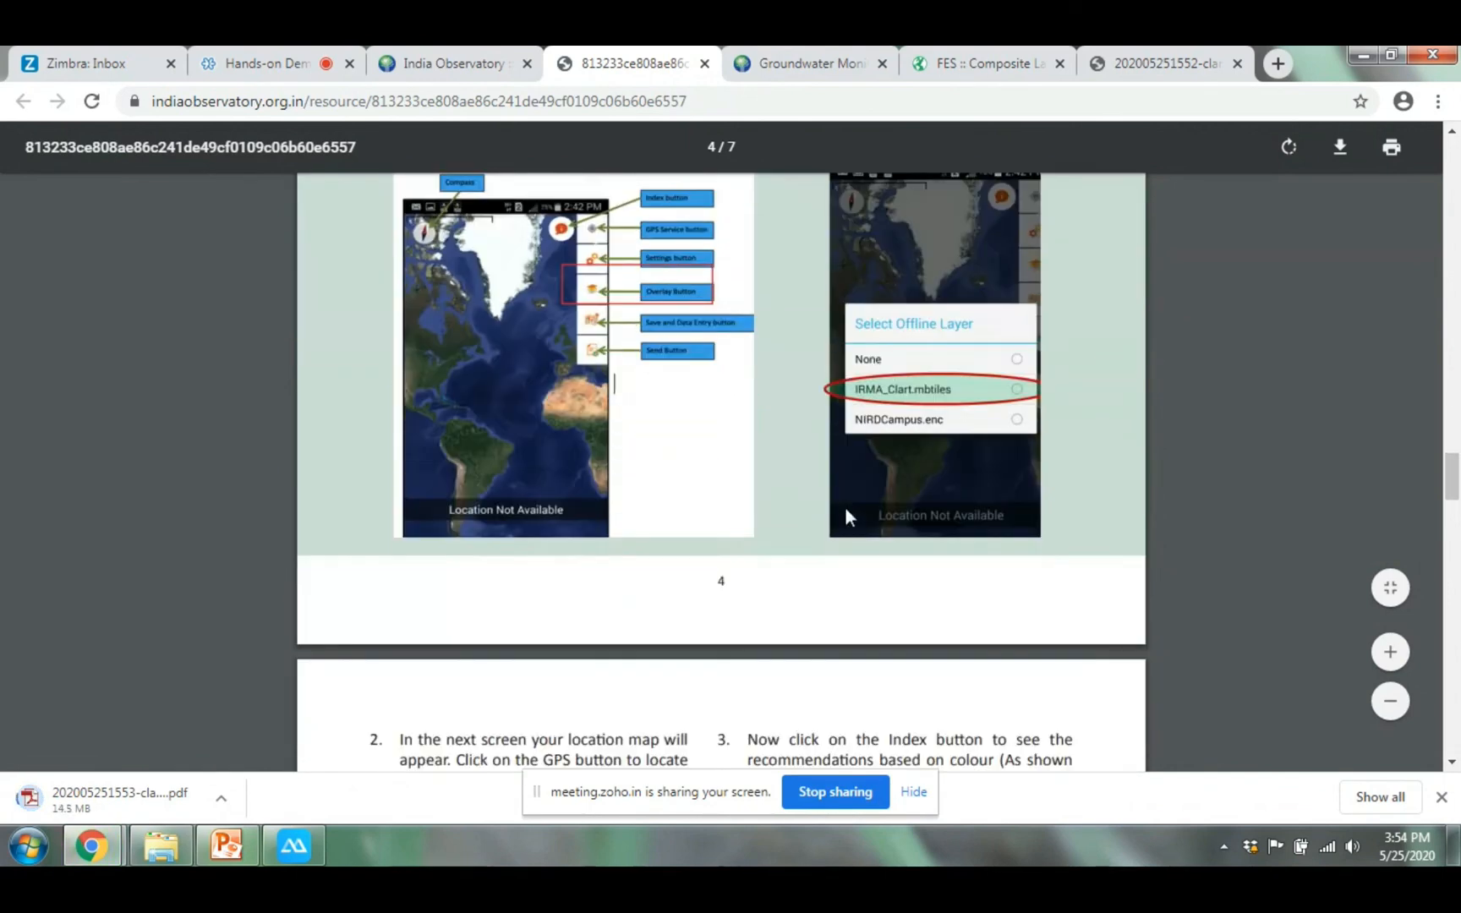
scroll(845, 496, "down", 6)
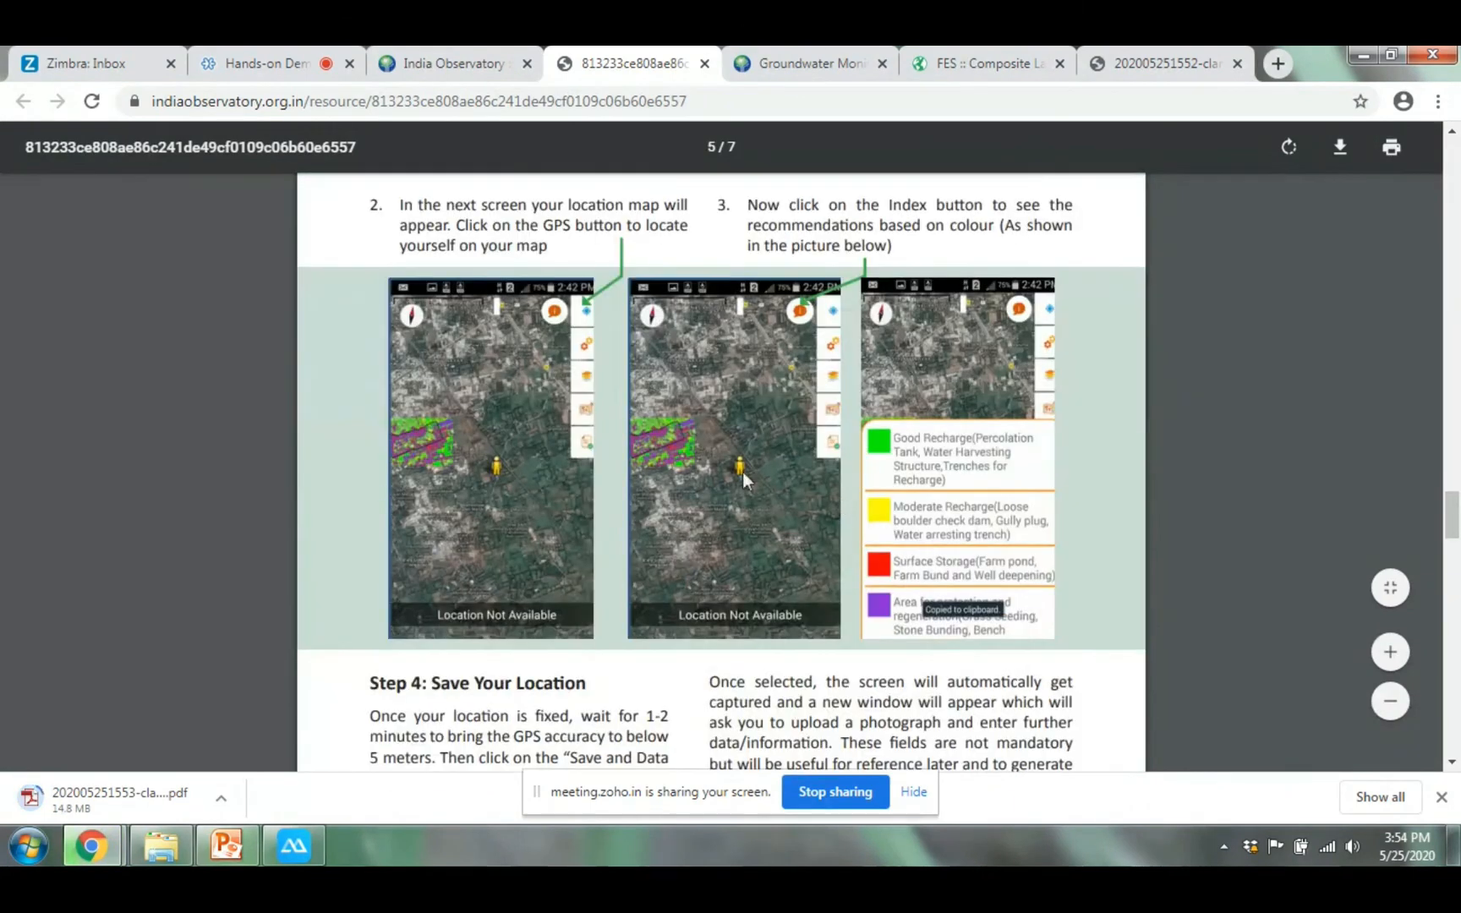
scroll(872, 479, "down", 4)
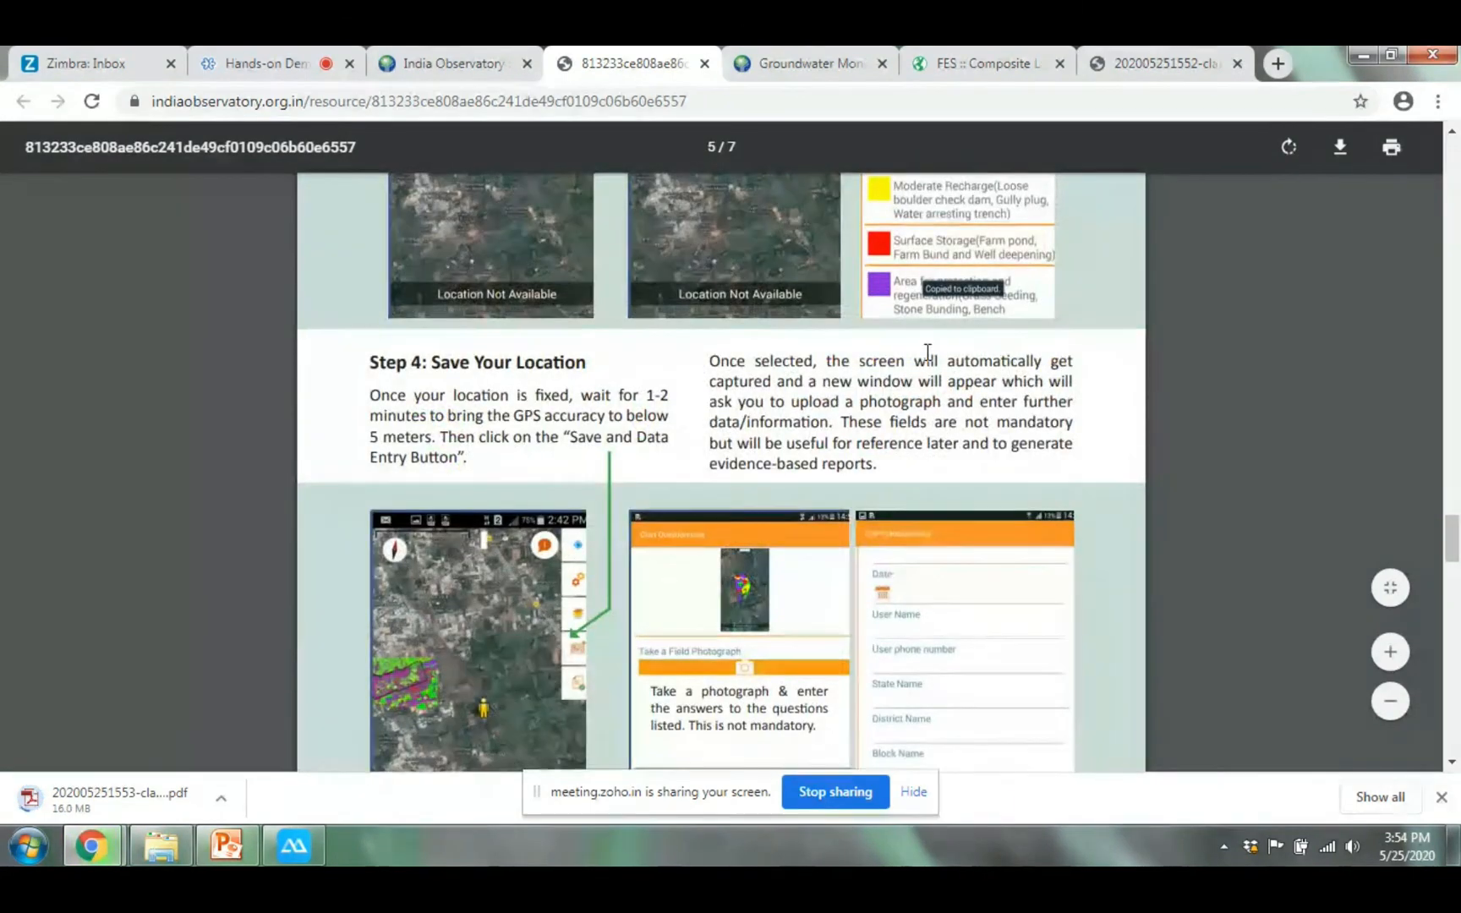
scroll(923, 358, "up", 5)
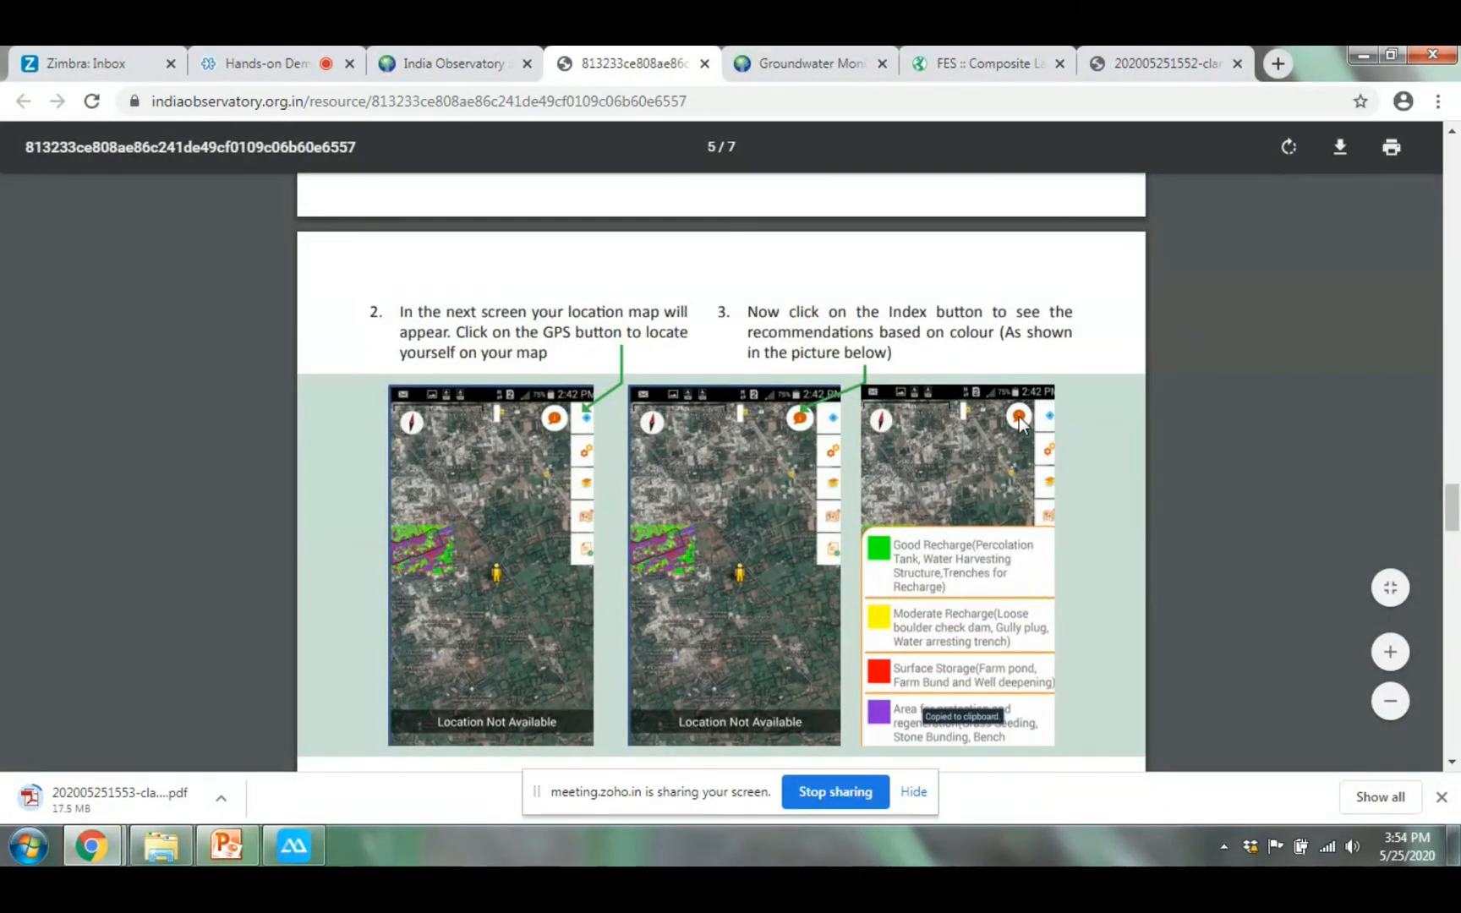
scroll(1012, 414, "down", 4)
scroll(1012, 414, "down", 3)
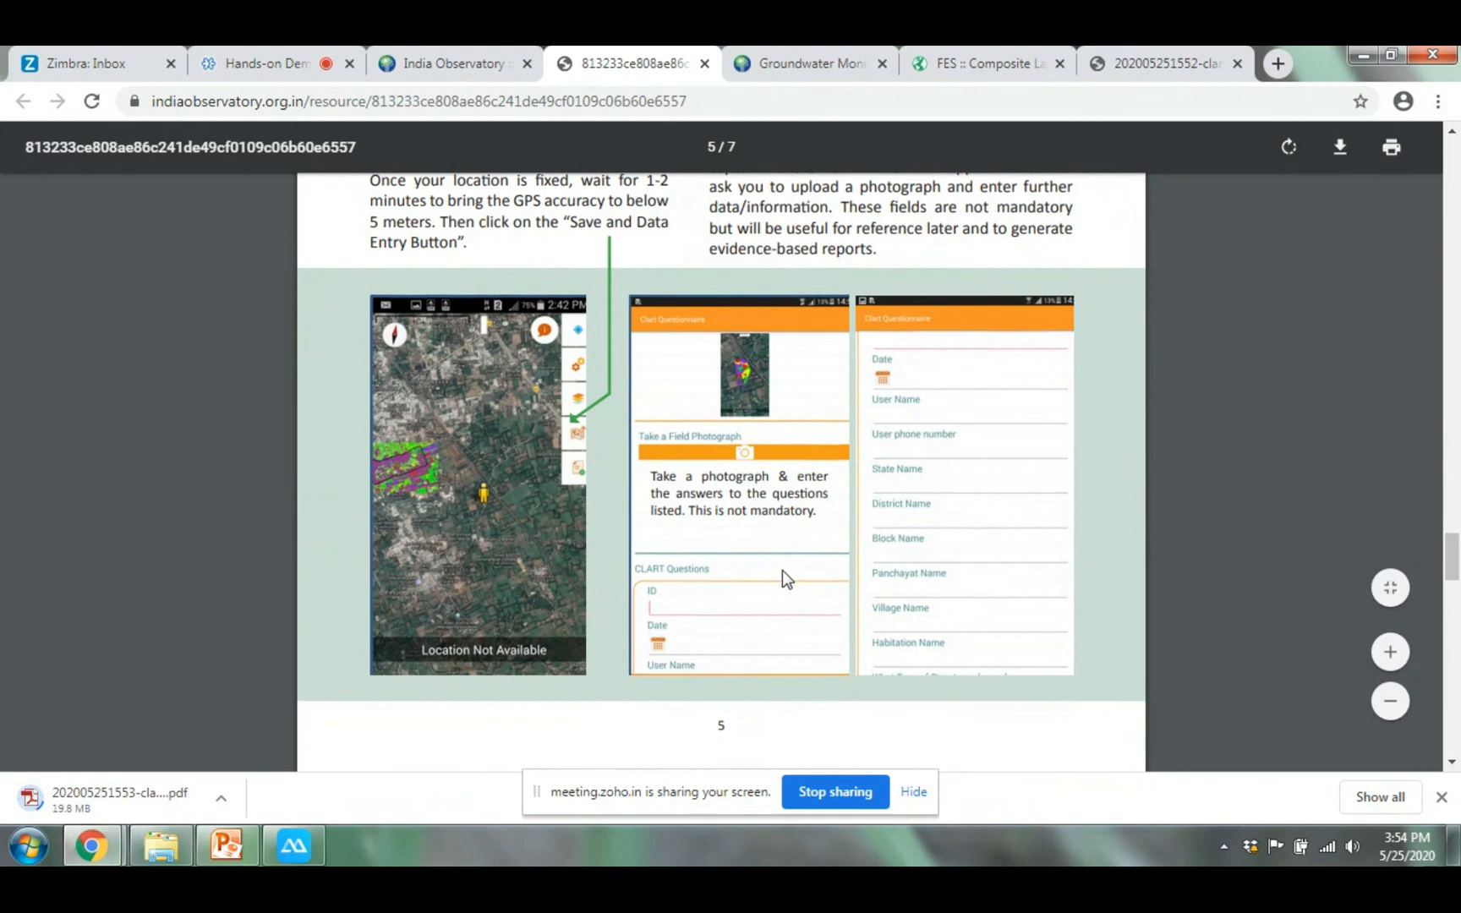
scroll(783, 575, "down", 7)
scroll(684, 483, "down", 6)
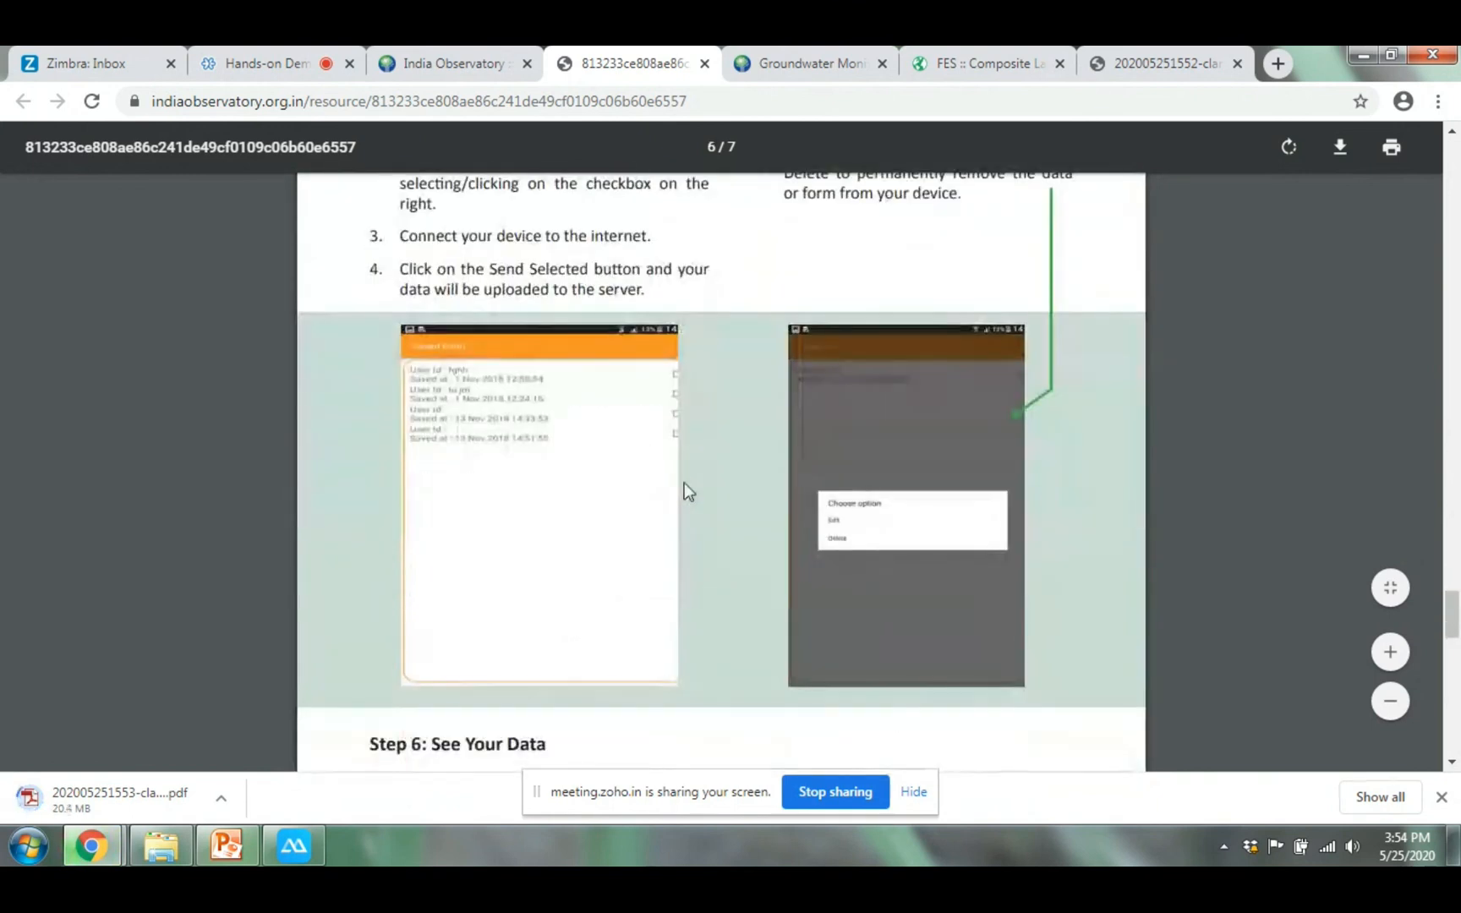
scroll(688, 492, "down", 12)
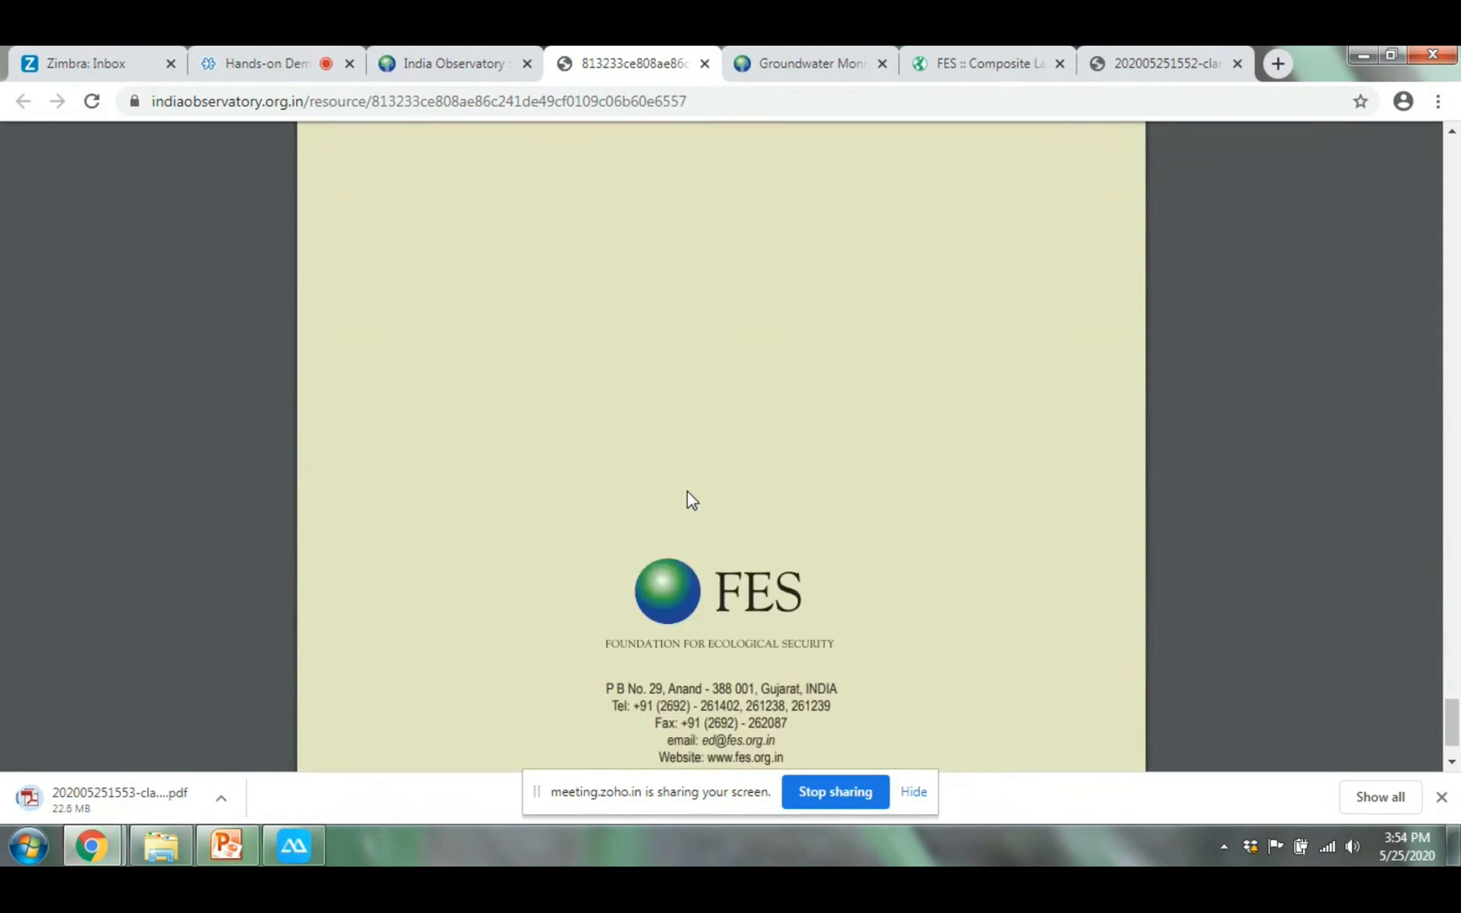
scroll(687, 491, "up", 7)
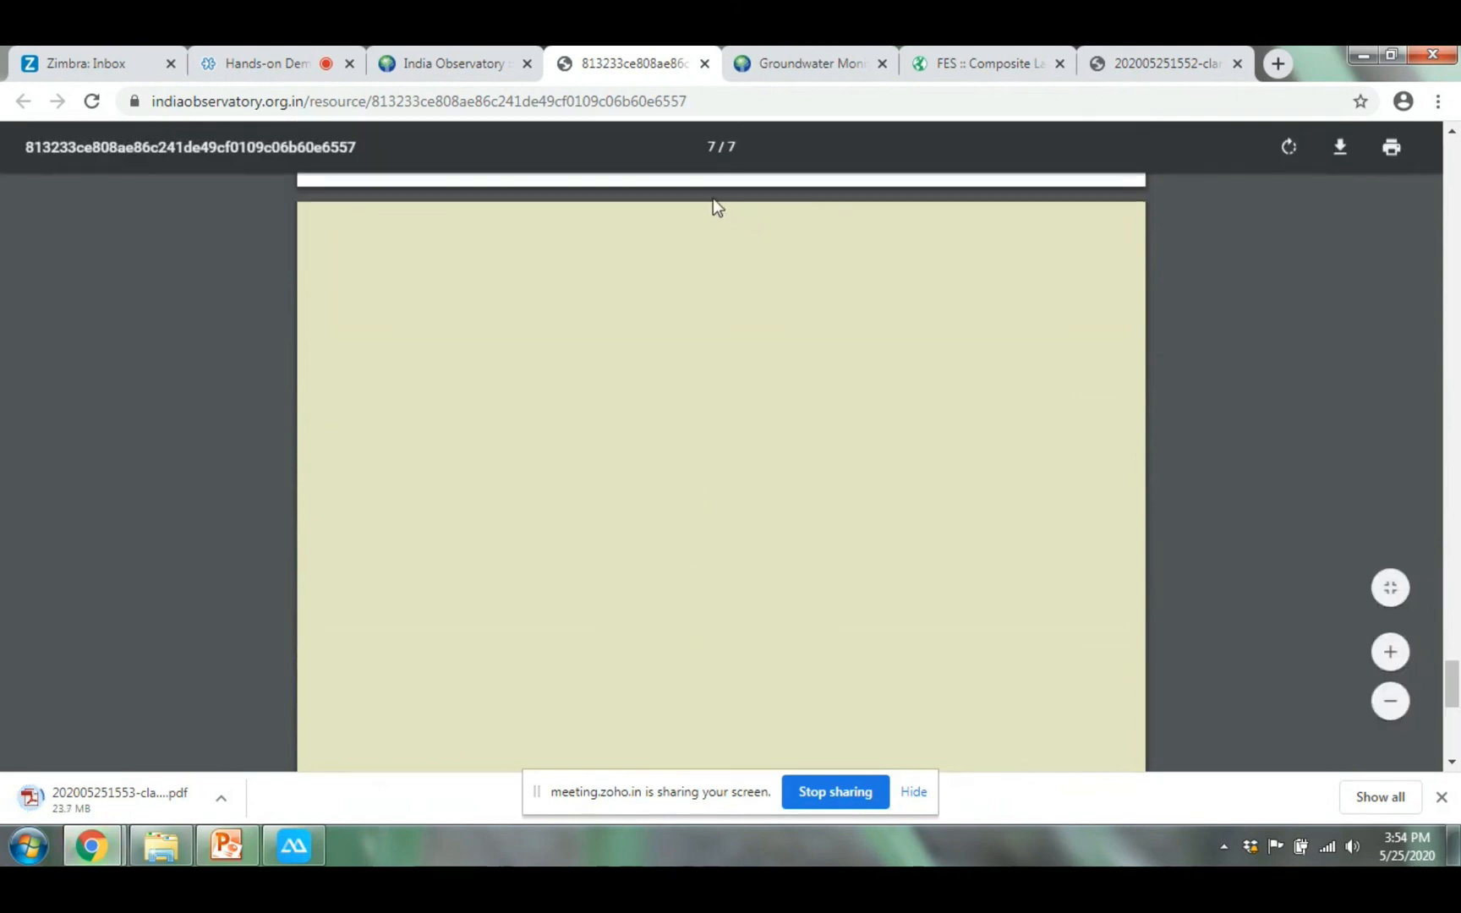
left_click(707, 63)
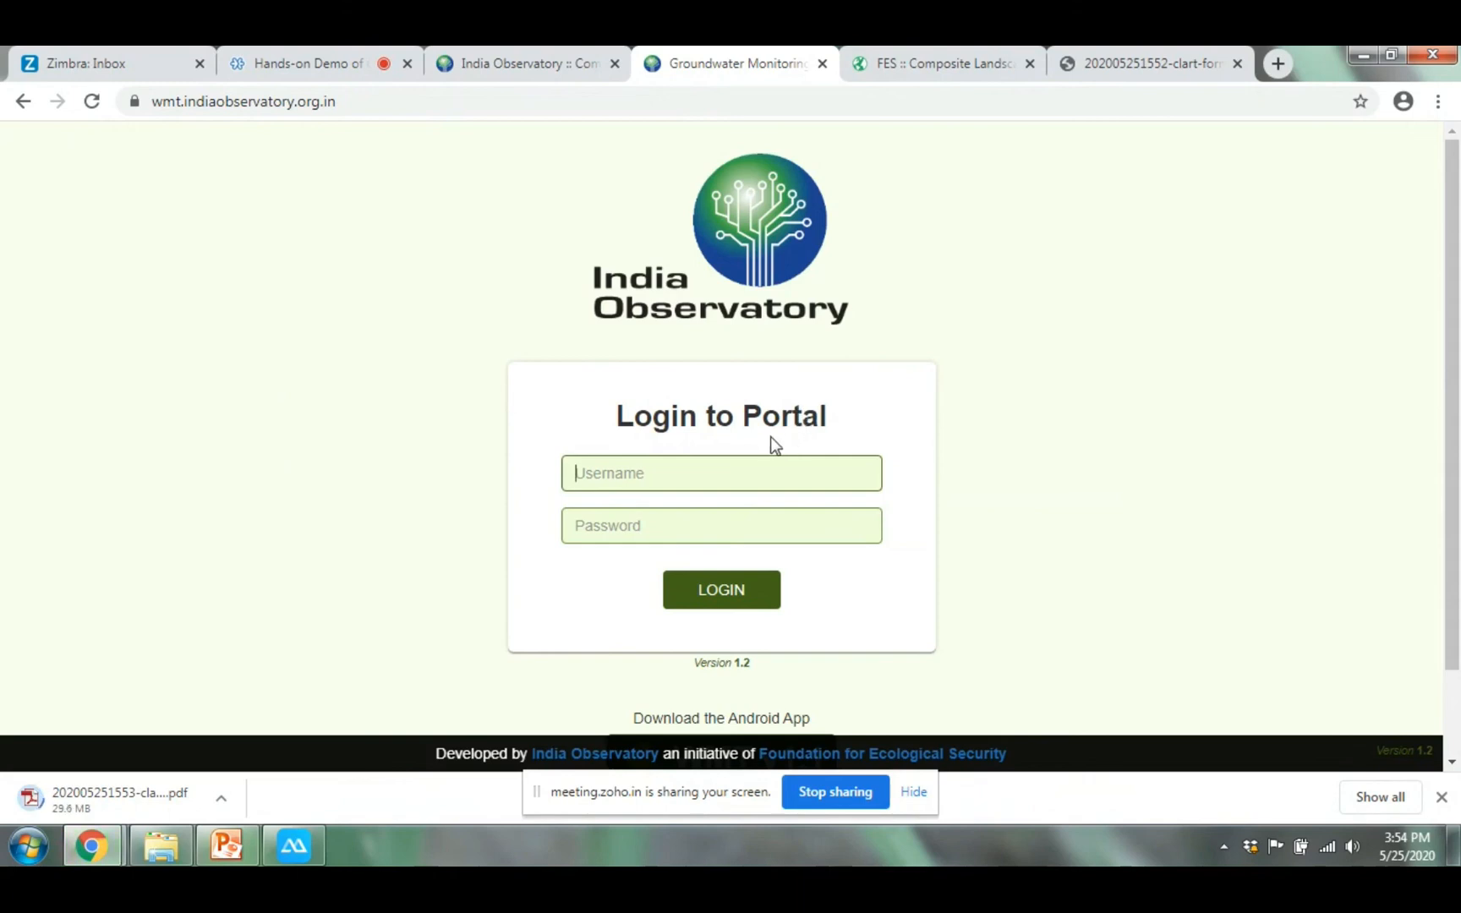
left_click(306, 49)
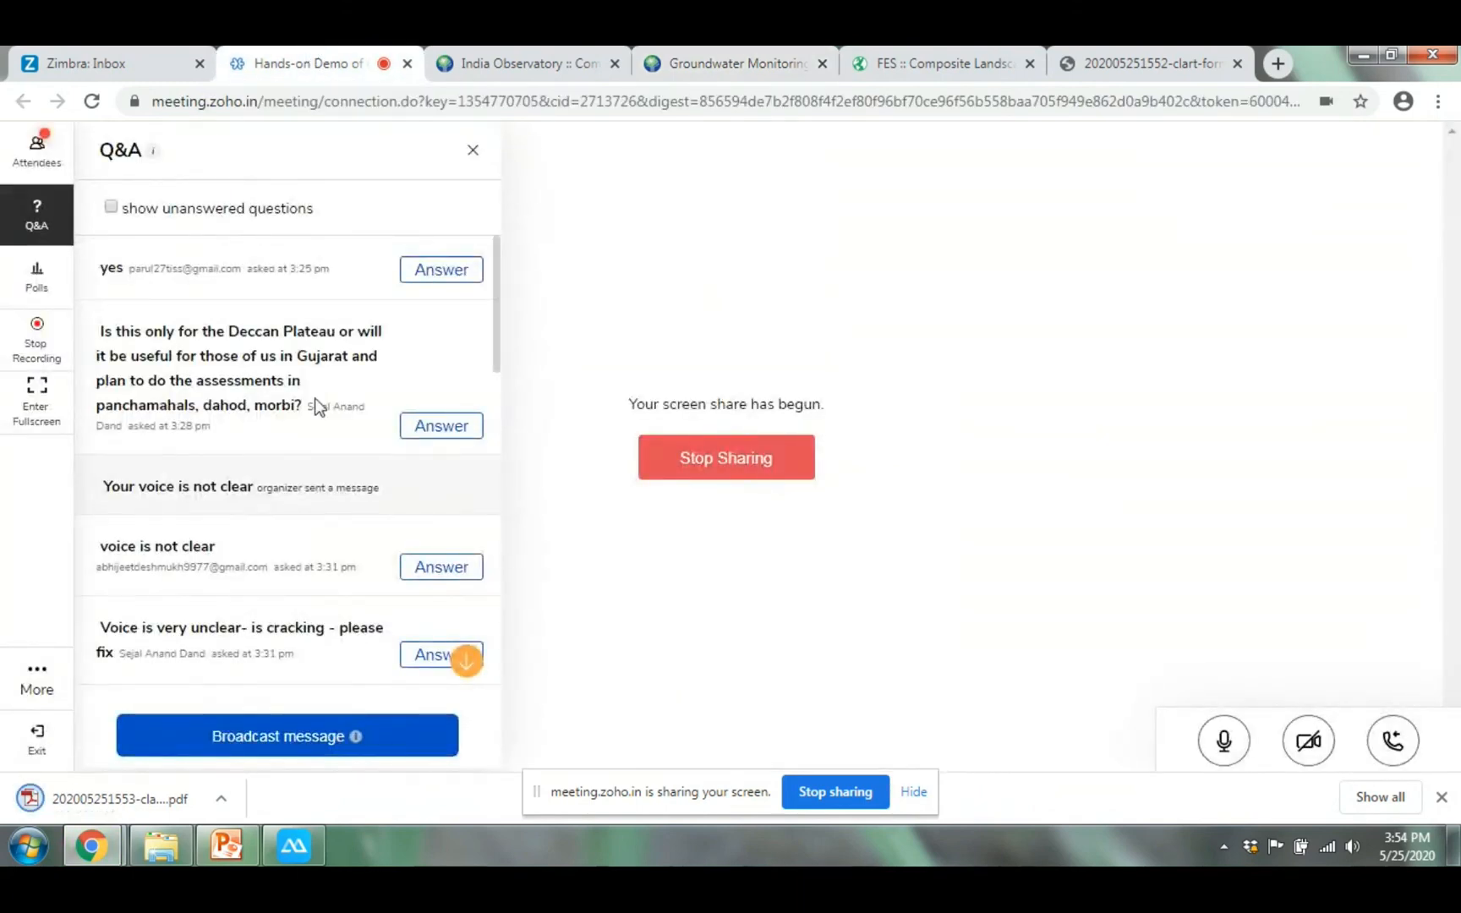
Scroll the Hands-on Demo Q&A panel to read the latest attendee questions and answers
scroll(282, 524, "down", 5)
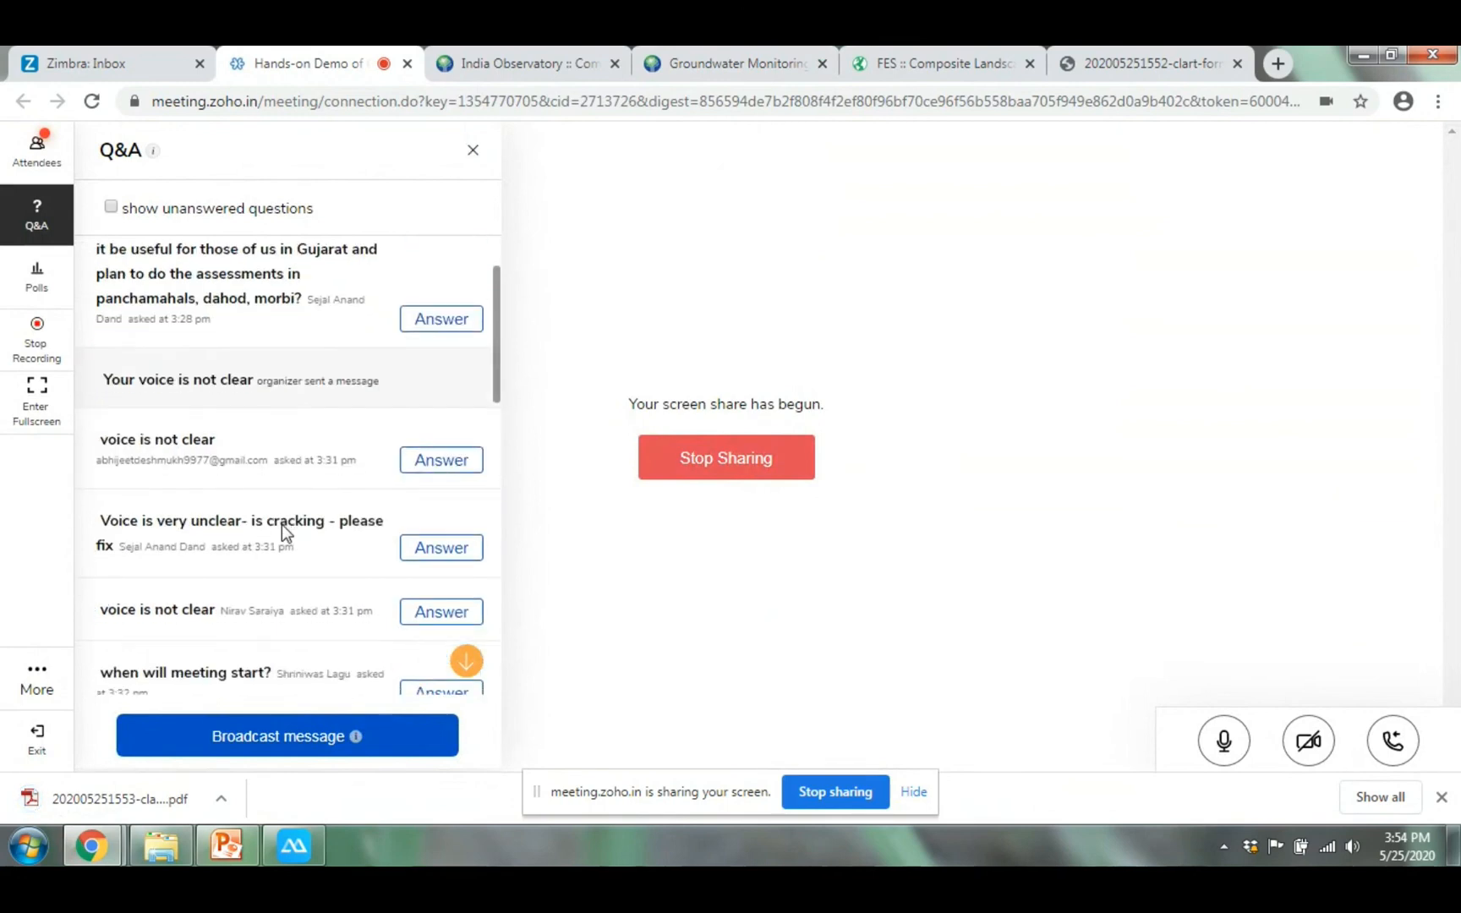
scroll(281, 525, "down", 4)
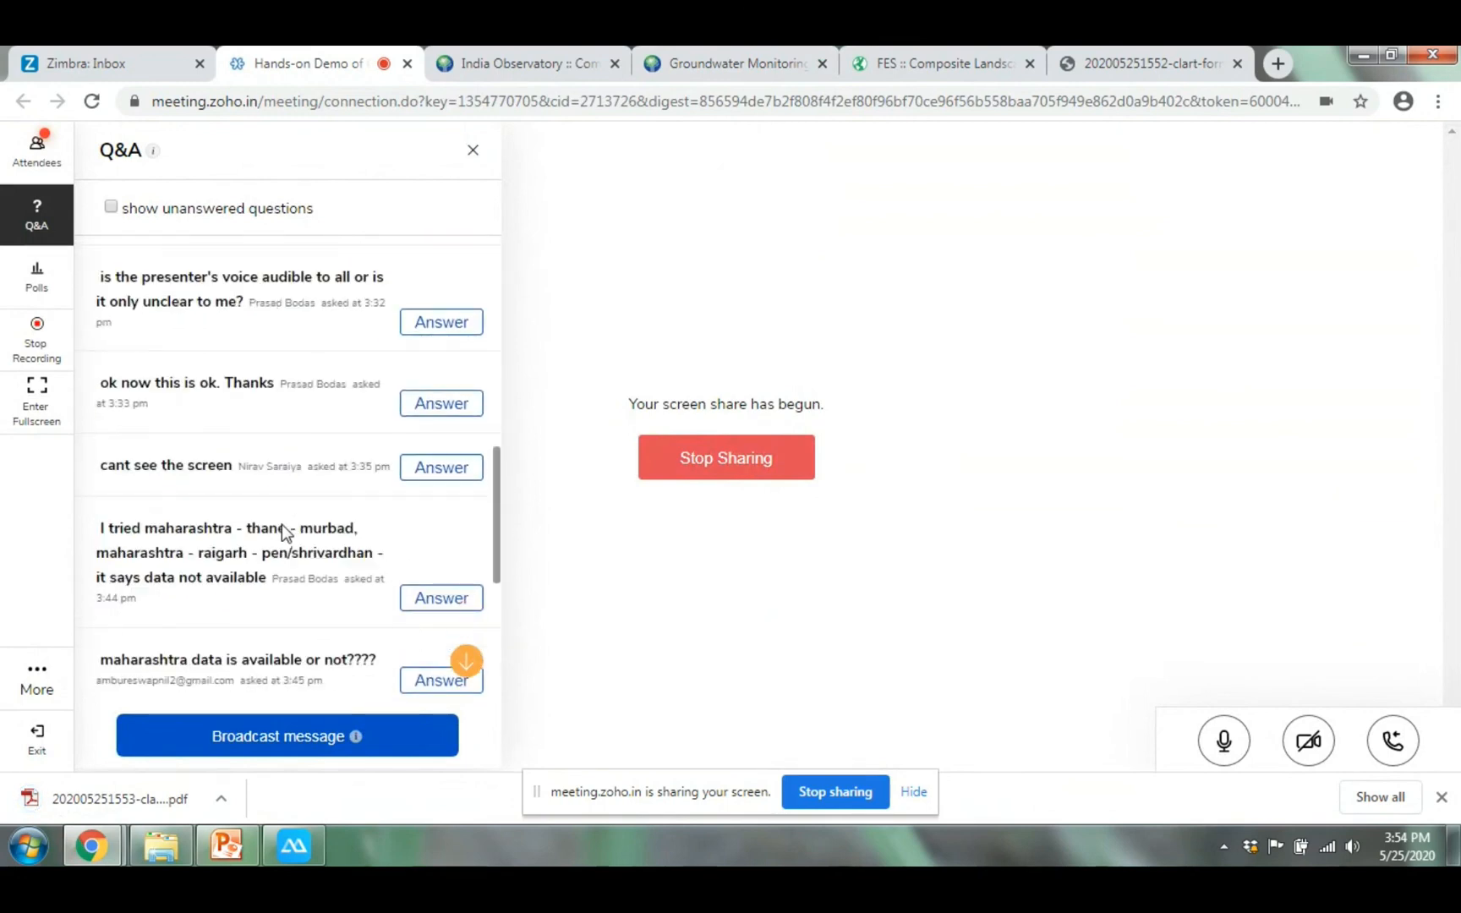
scroll(282, 525, "down", 2)
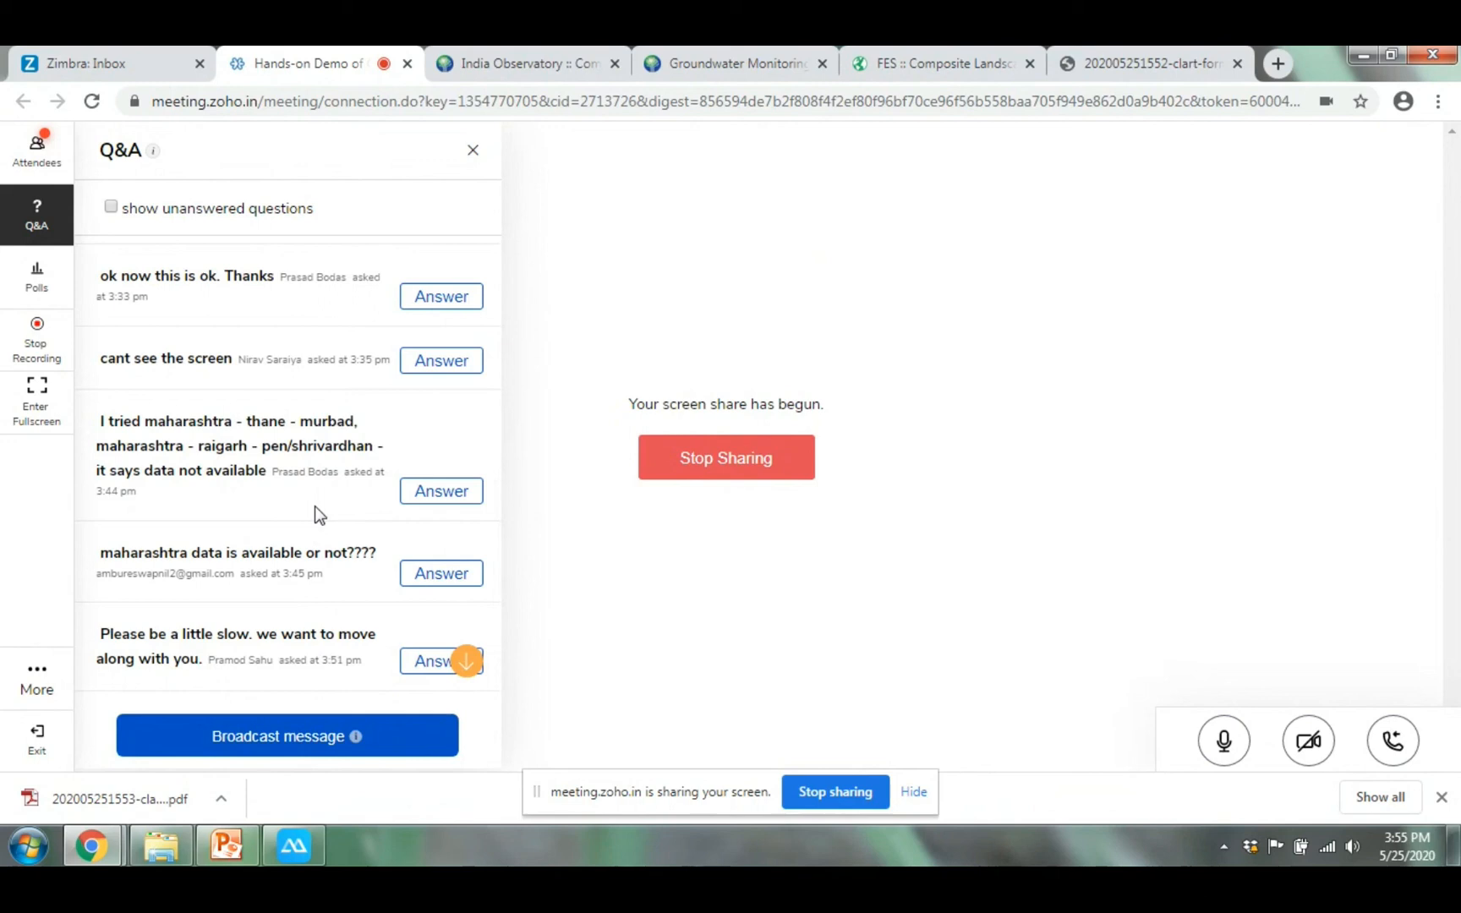
scroll(302, 514, "down", 3)
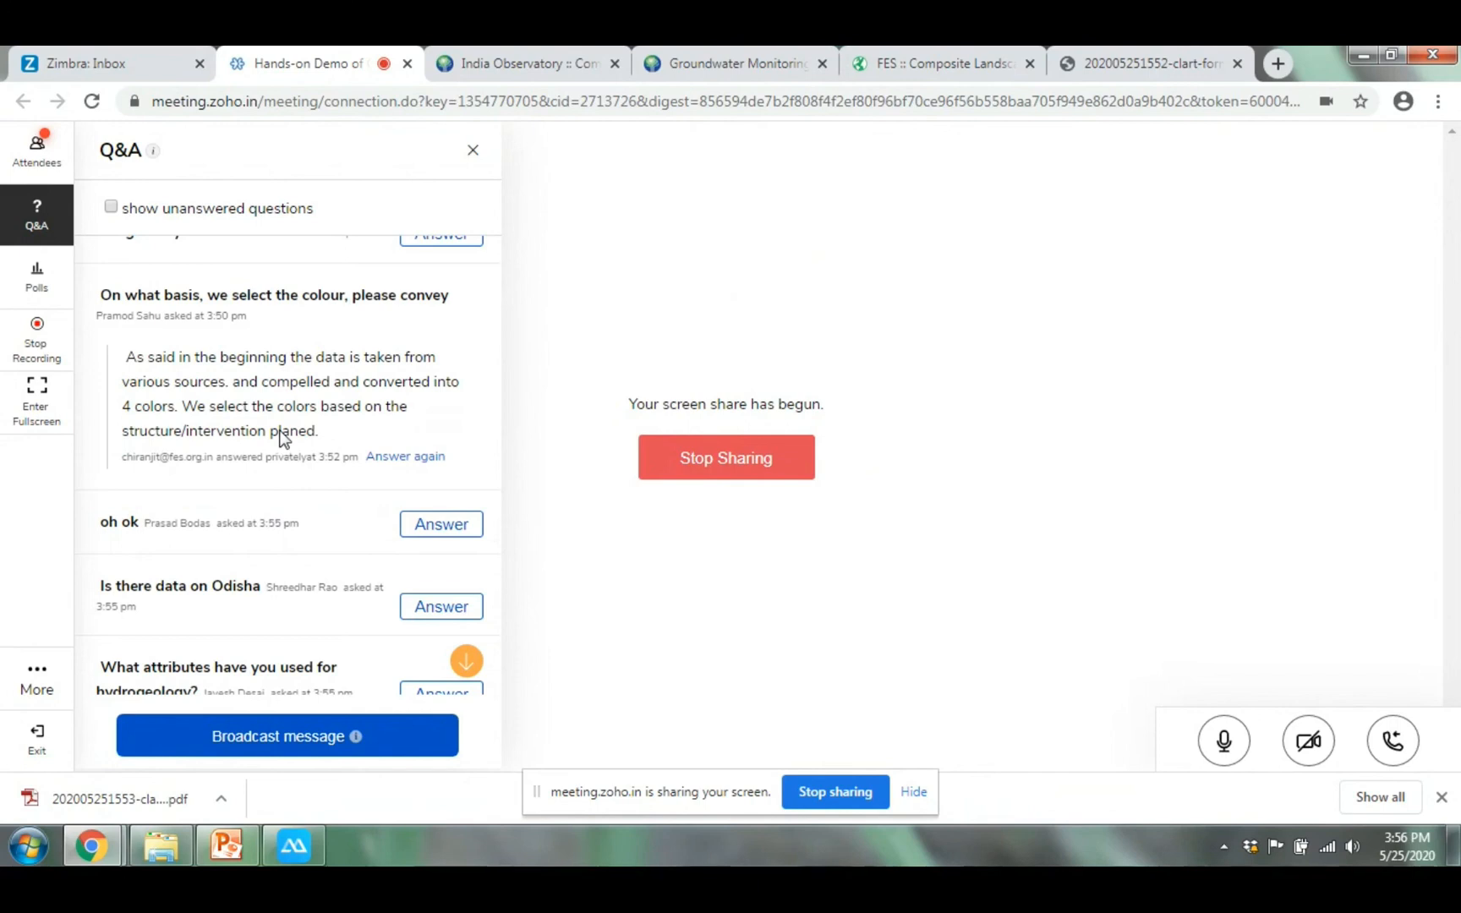
left_click(491, 62)
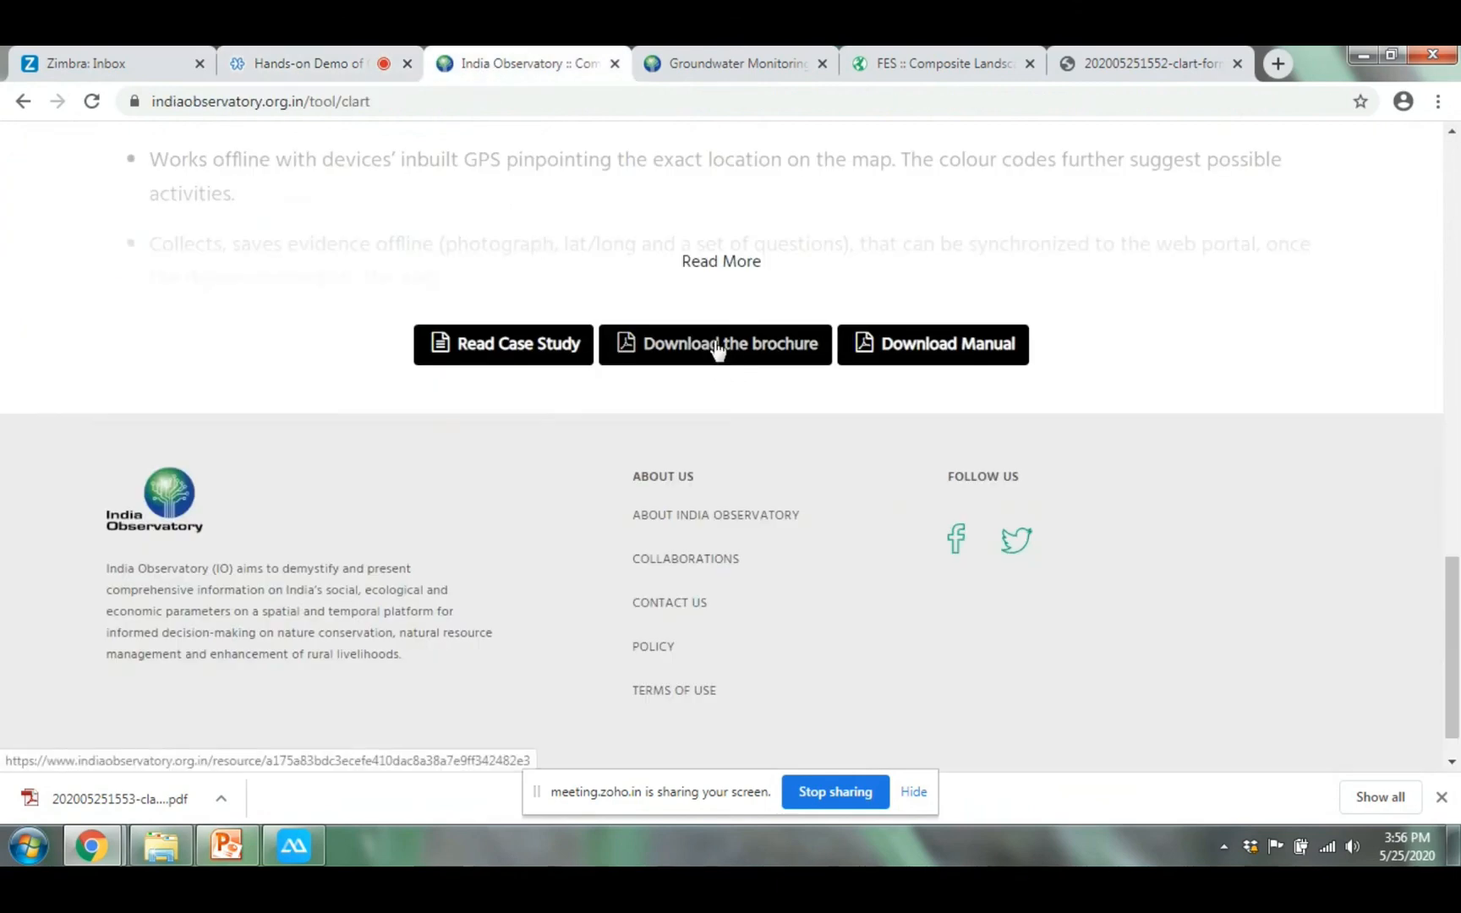
left_click(321, 54)
scroll(350, 517, "down", 2)
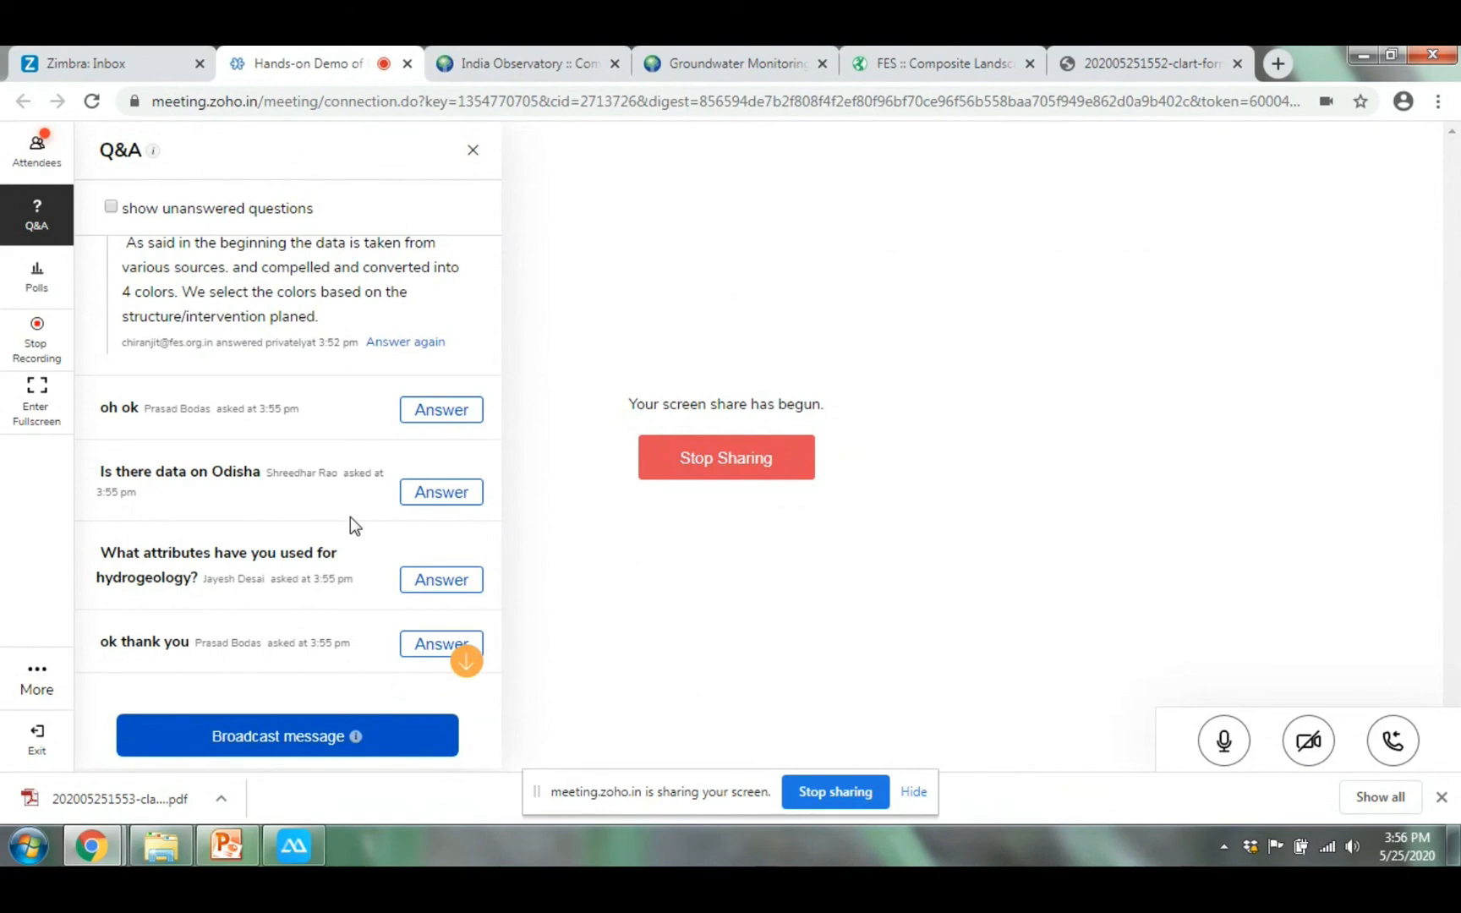
Scroll further down the Q&A panel to read the newest attendee questions
scroll(321, 535, "down", 2)
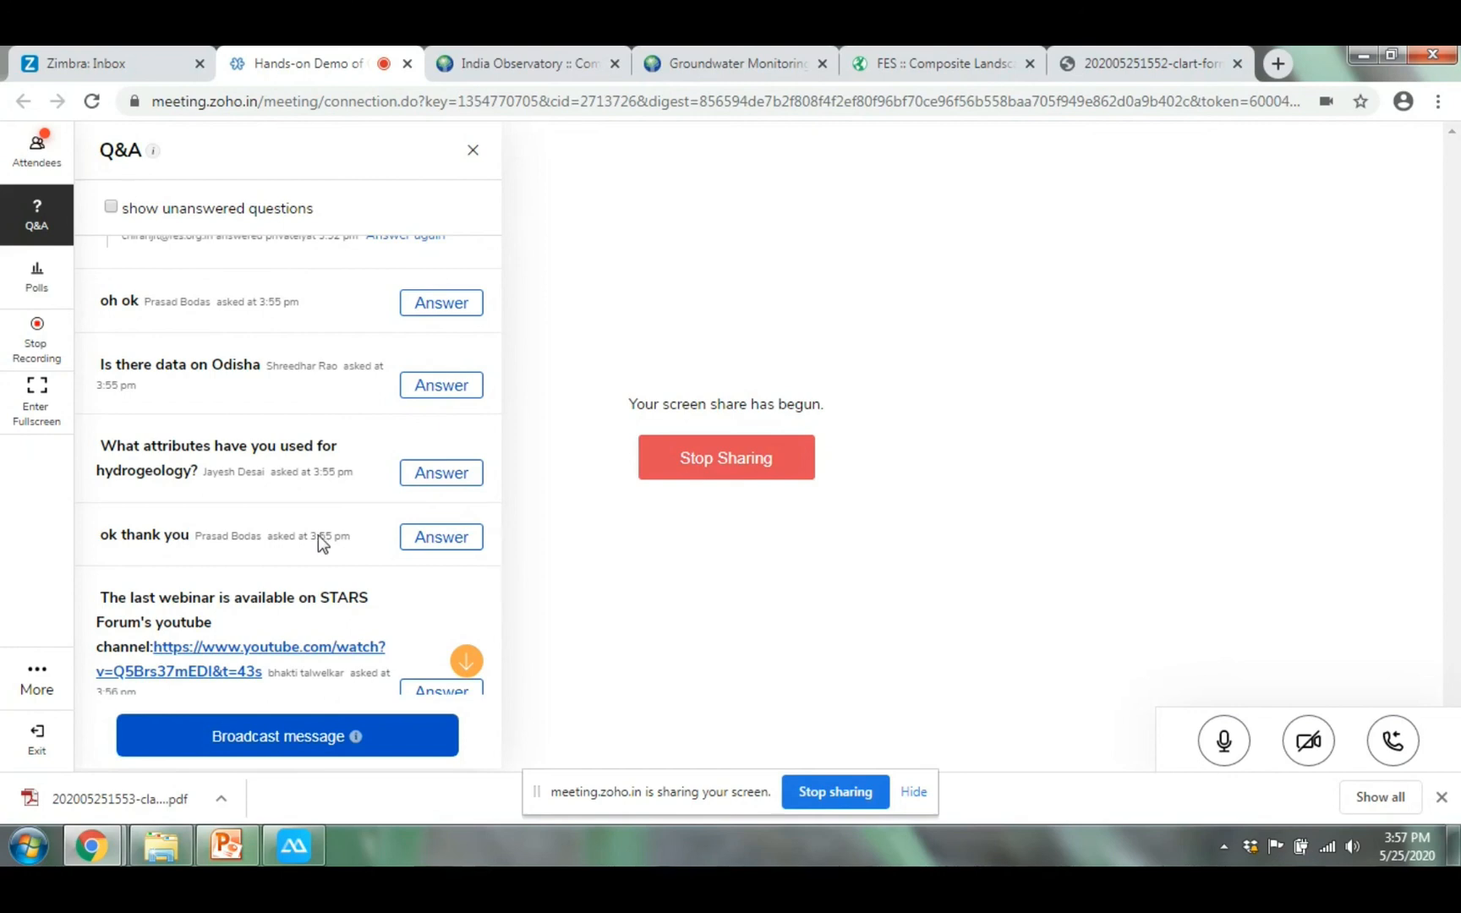
scroll(305, 531, "down", 3)
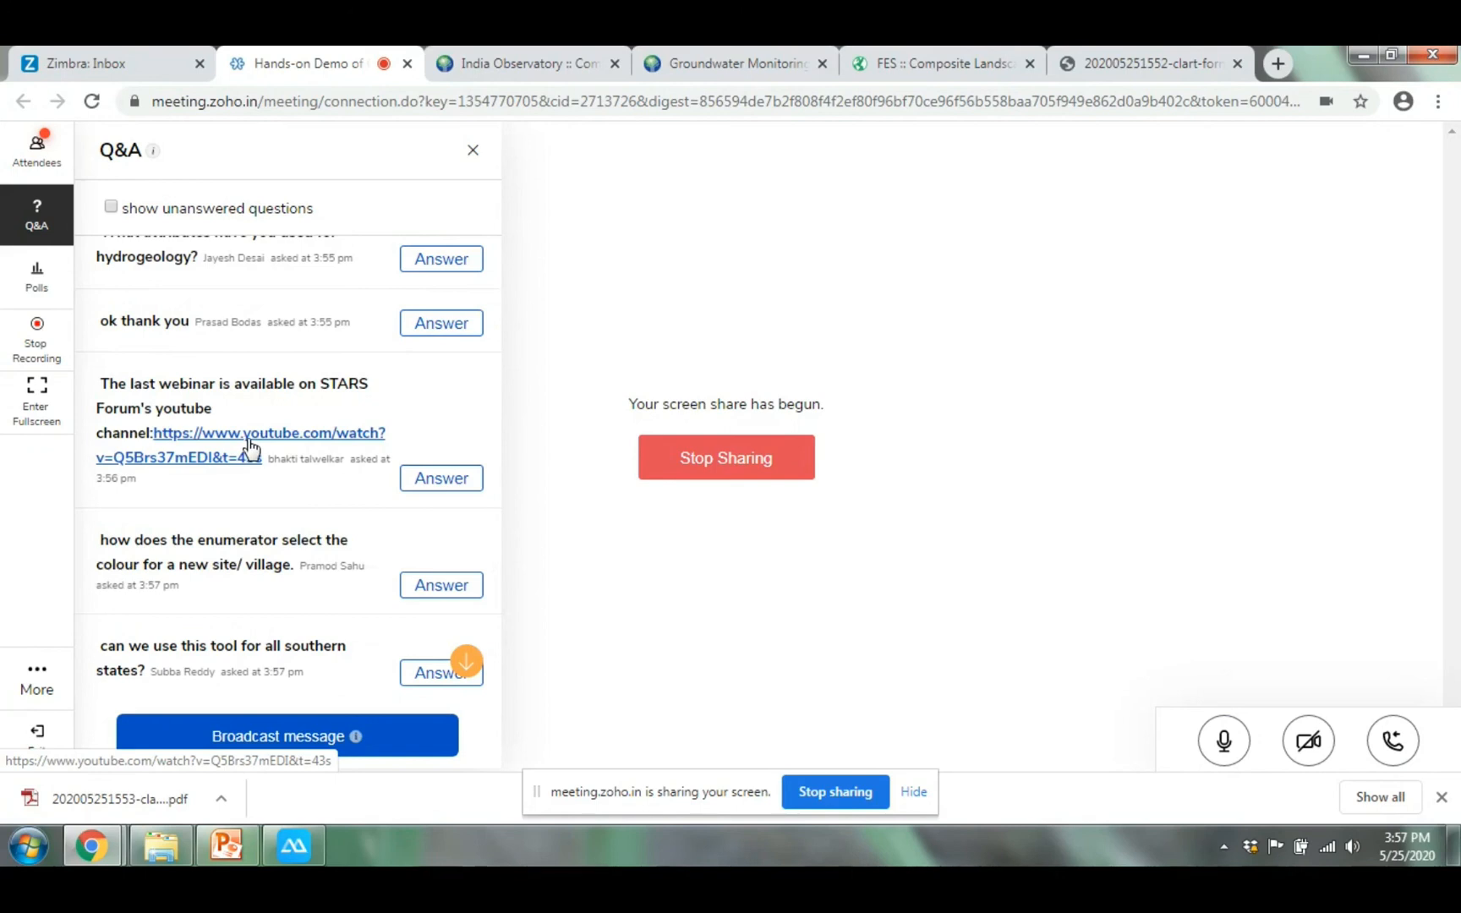
scroll(246, 460, "down", 2)
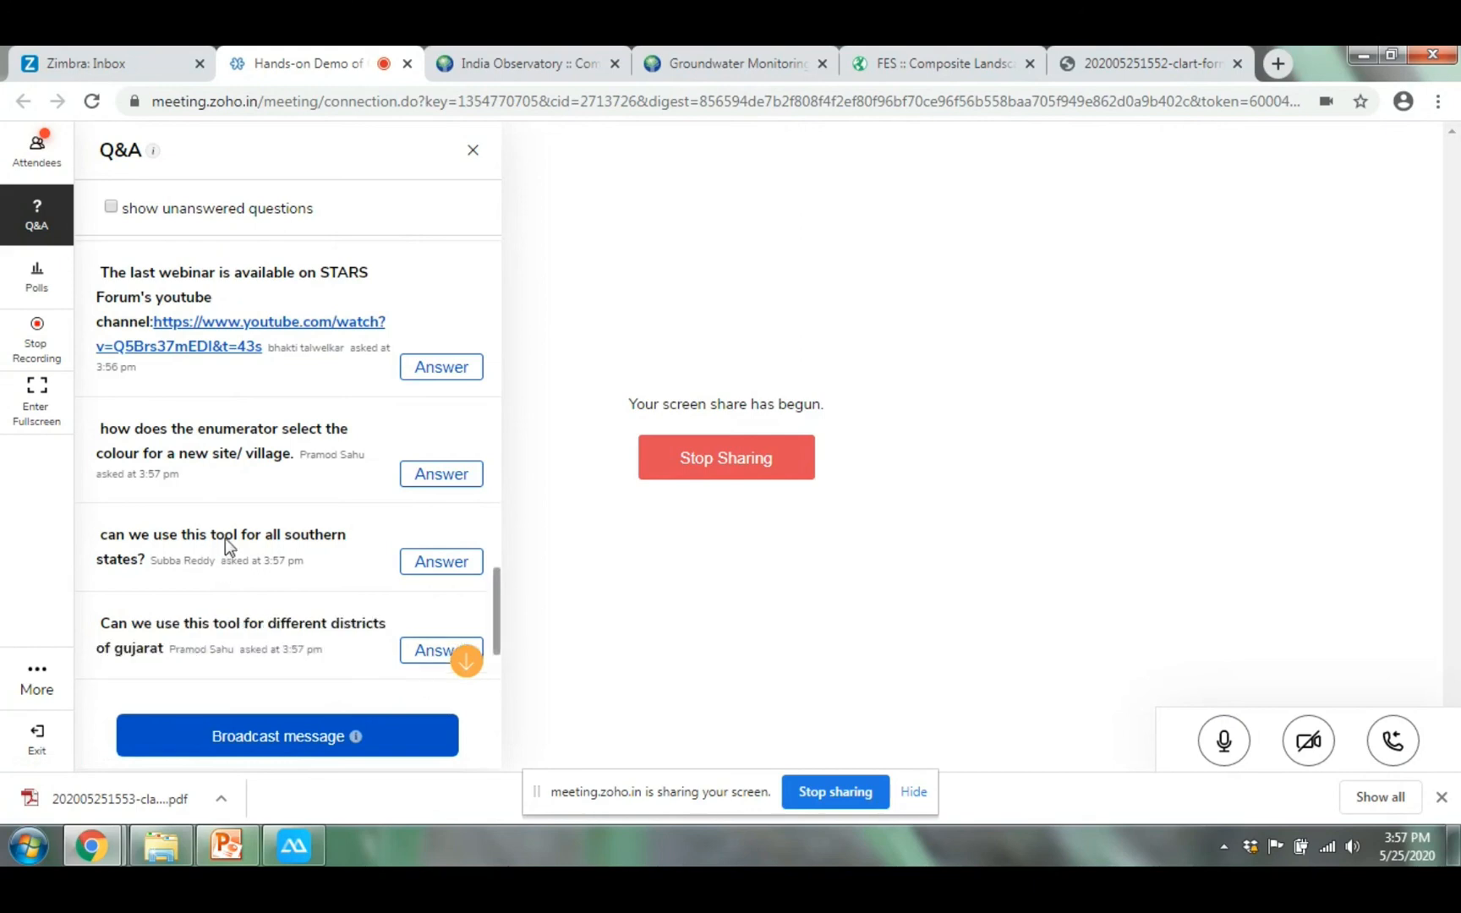
scroll(227, 541, "down", 1)
scroll(225, 538, "down", 1)
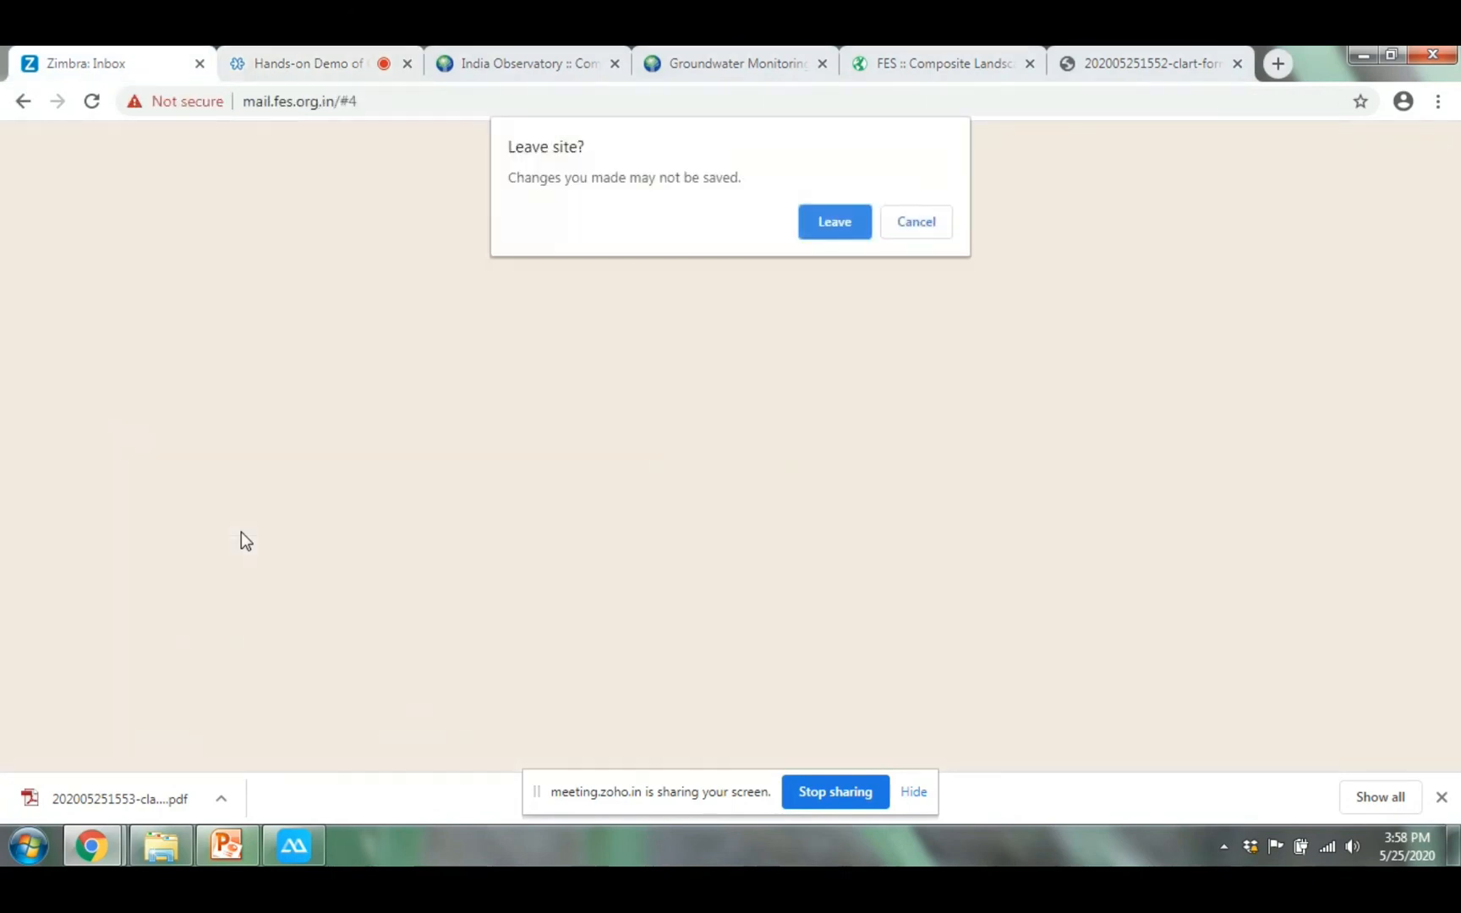
Cancel the 'Leave site?' prompt, return to the Hands-on Demo meeting, and stop screen sharing
left_click(919, 220)
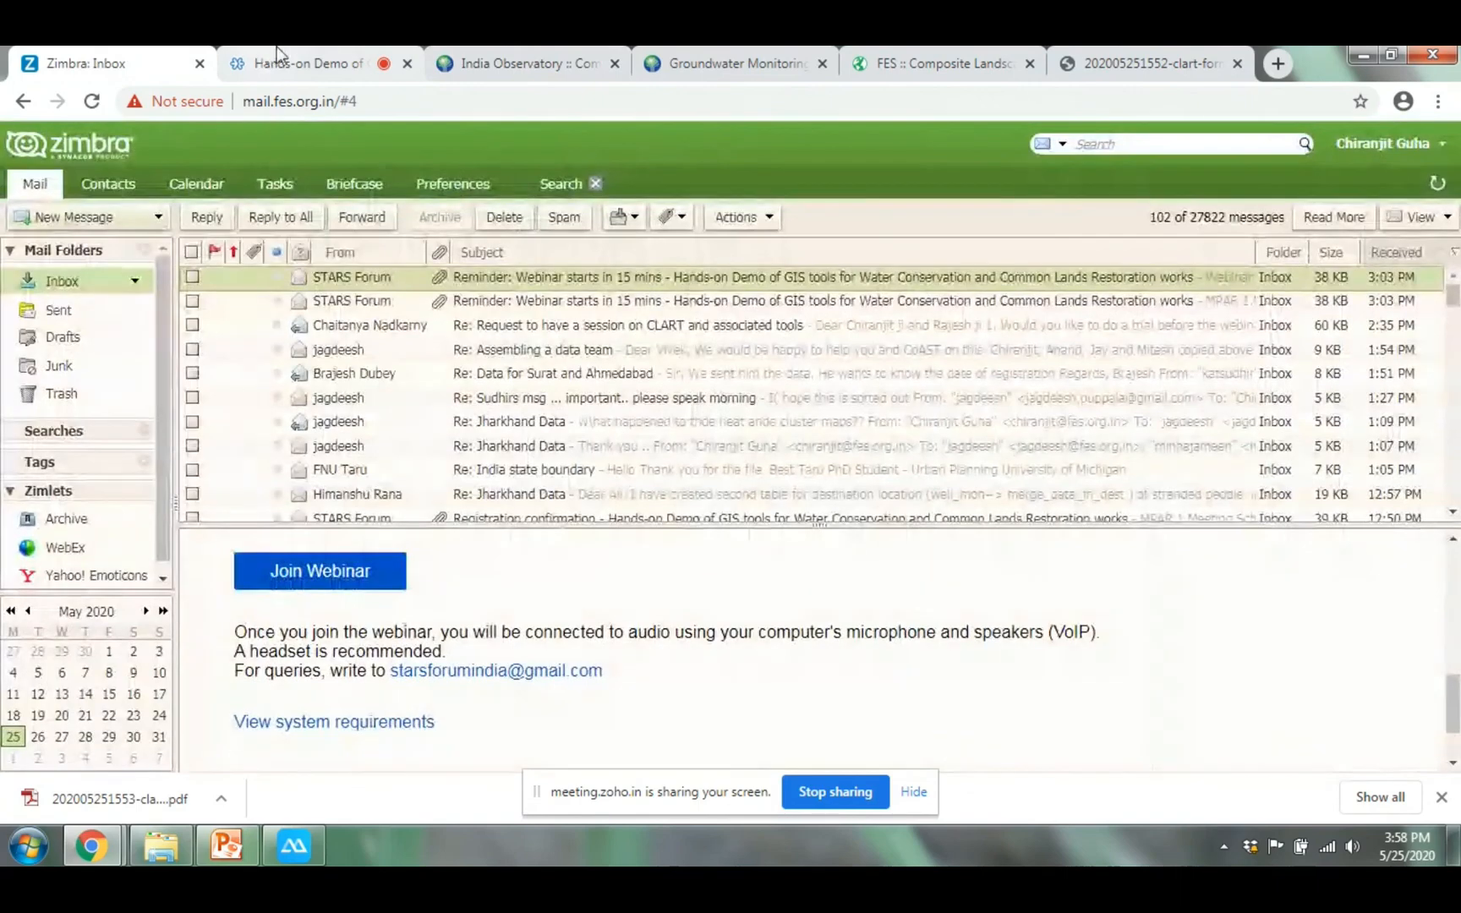
left_click(276, 50)
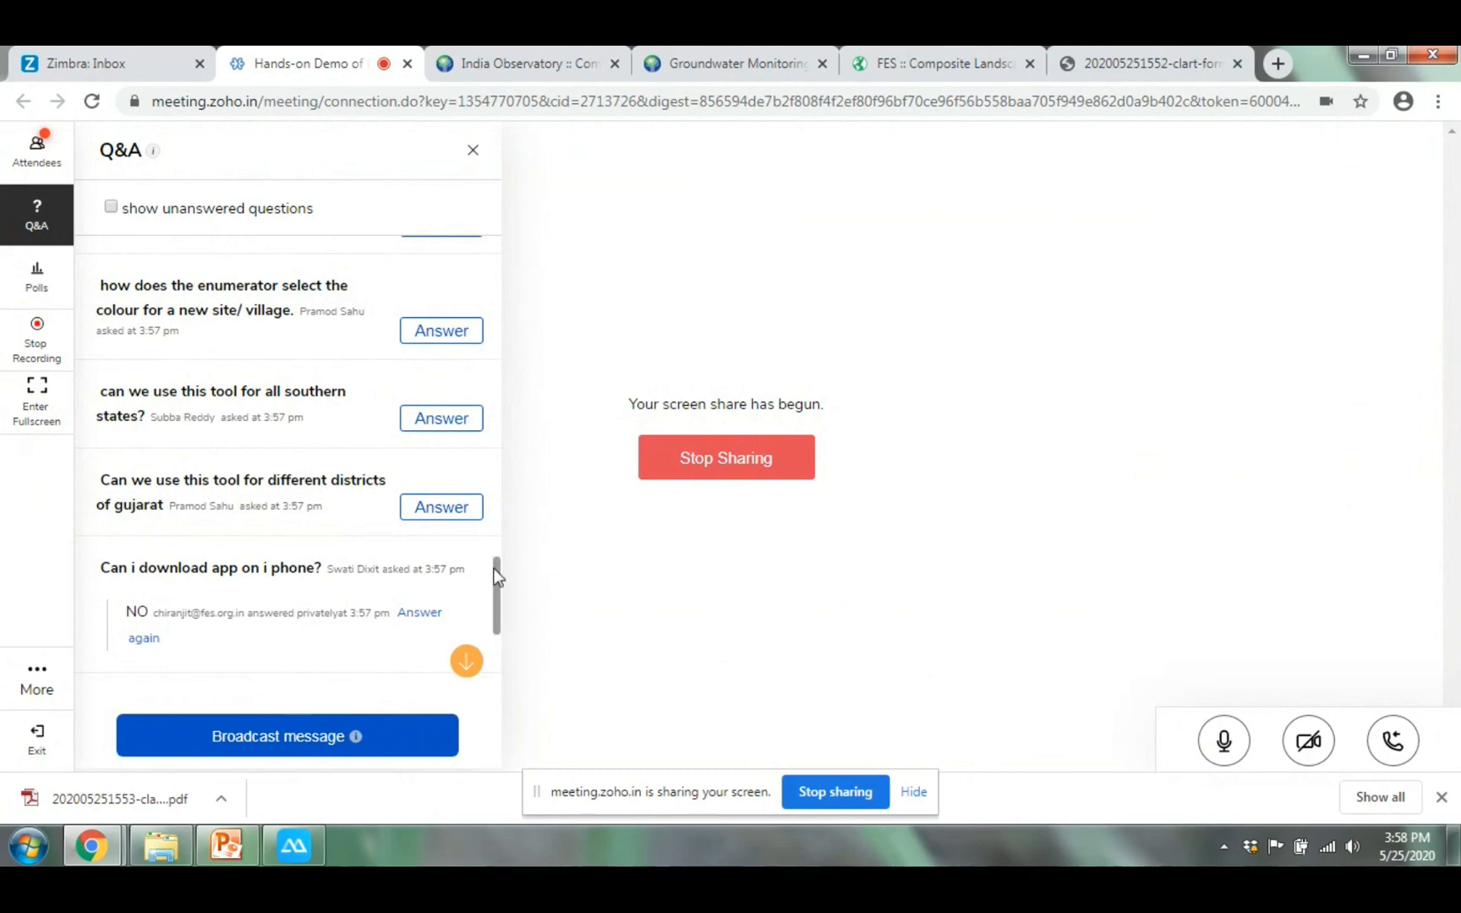
left_click(747, 473)
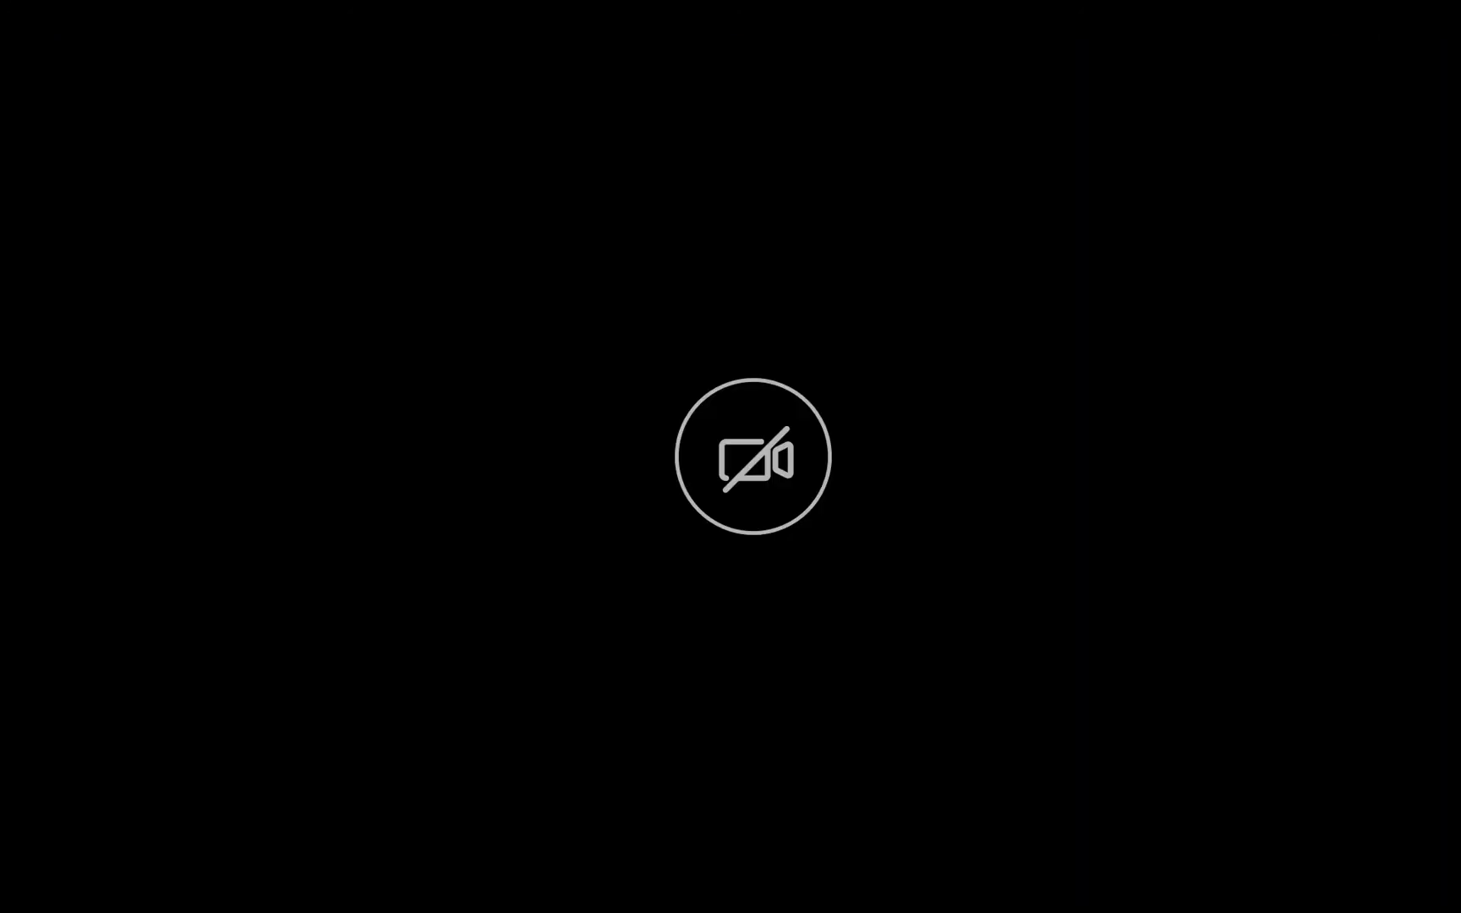